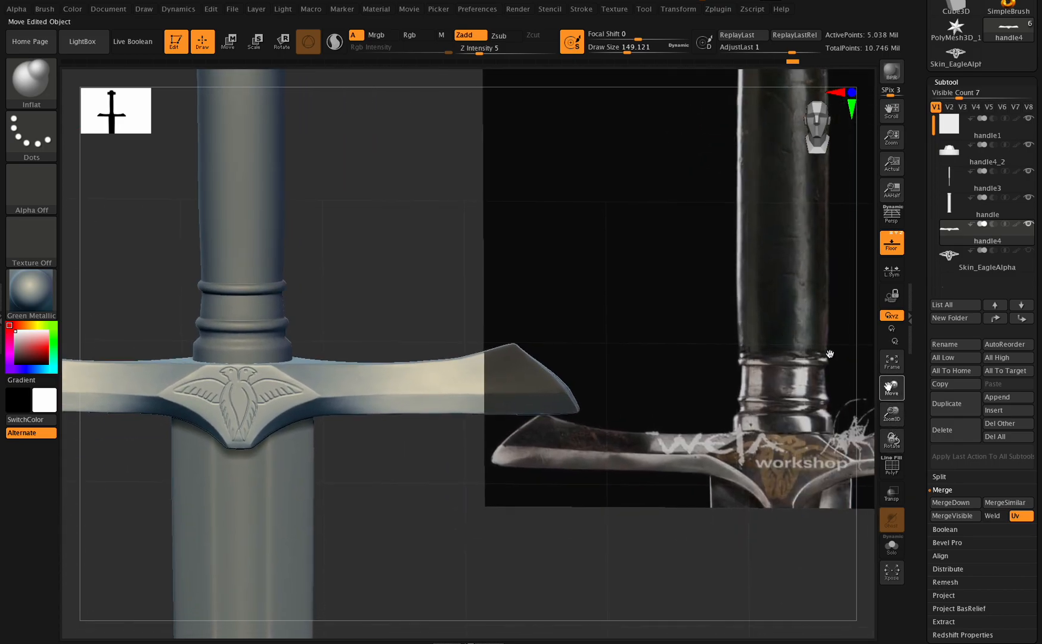
Step: Compare the modelled guard and hilt with the sword reference image, including the end shape and centre emblem
left_click_drag(890, 388, 876, 385)
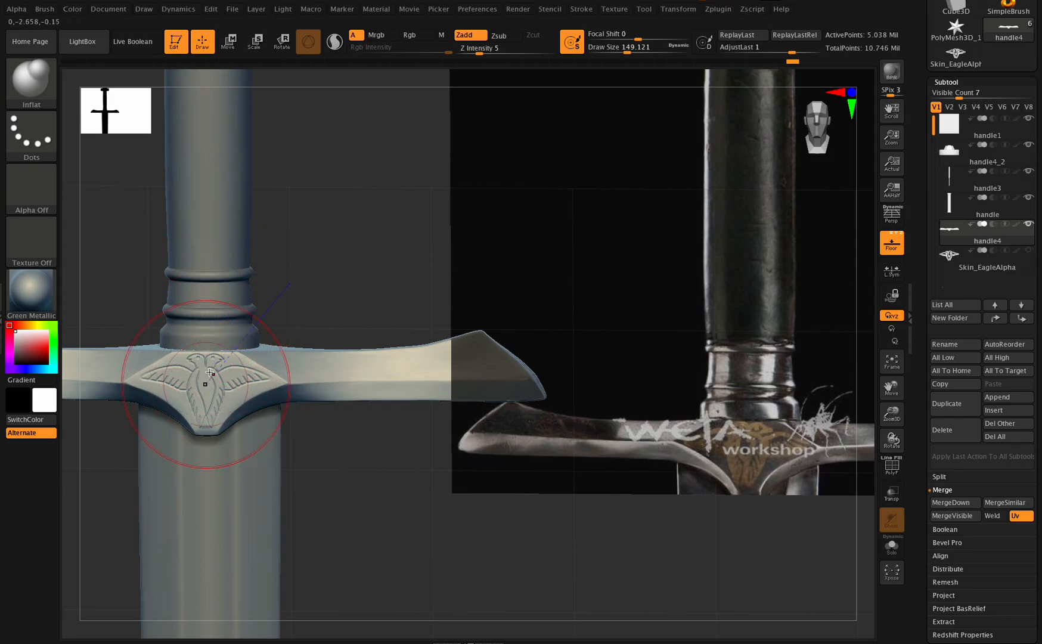
left_click_drag(895, 413, 988, 379)
mouse_move(894, 441)
left_mouse_down()
mouse_move(876, 409)
mouse_move(892, 440)
mouse_move(914, 435)
mouse_move(873, 394)
mouse_move(739, 406)
left_mouse_up()
left_click_drag(892, 413, 679, 390)
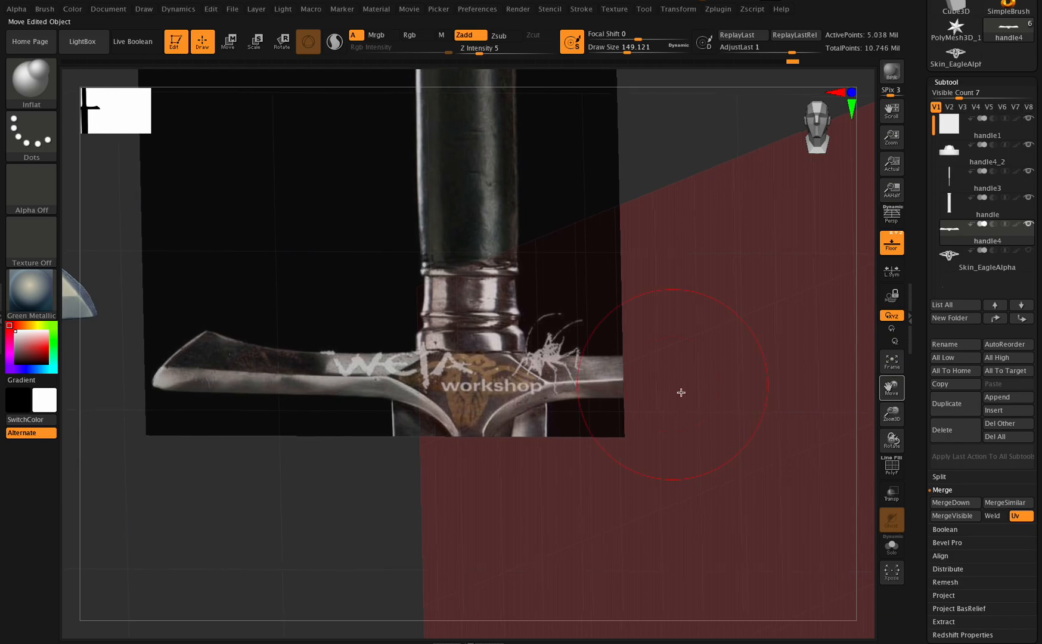
left_click_drag(891, 414, 840, 380)
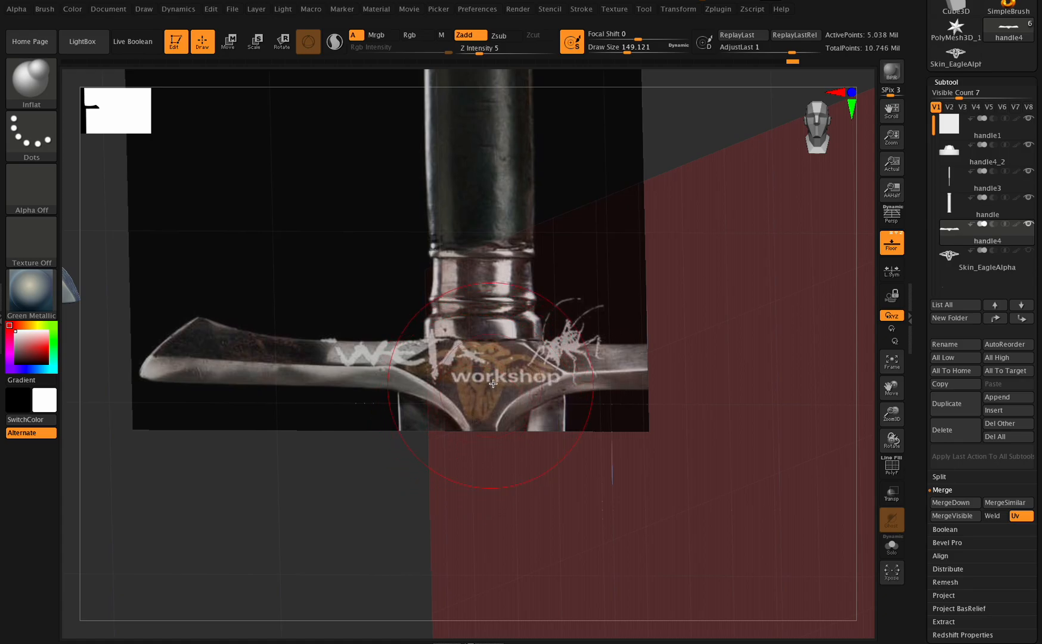
left_click_drag(889, 392, 741, 355)
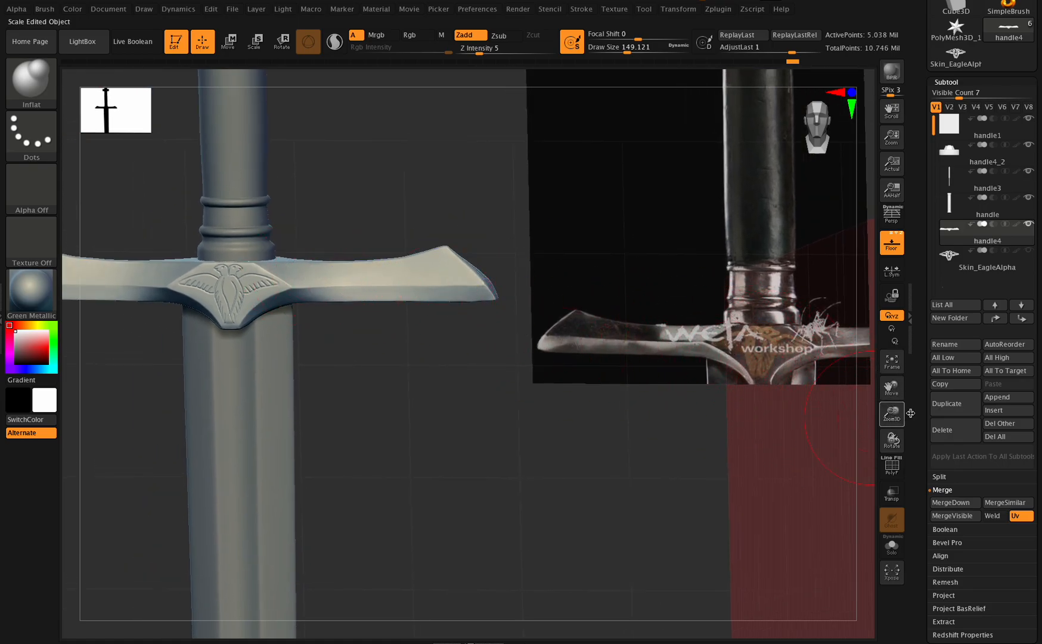
left_click_drag(895, 386, 899, 430)
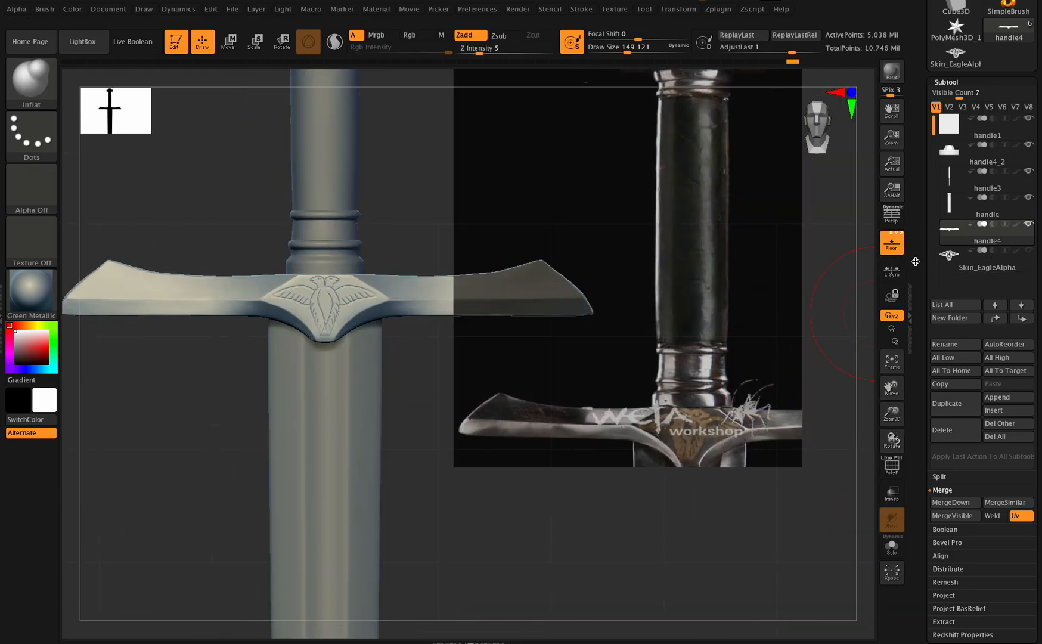
Step: Select the Skin_EagleAlpha subtool and move it onto the carved eagle at the centre of the guard
left_click(1025, 267)
left_click_drag(904, 418, 885, 433)
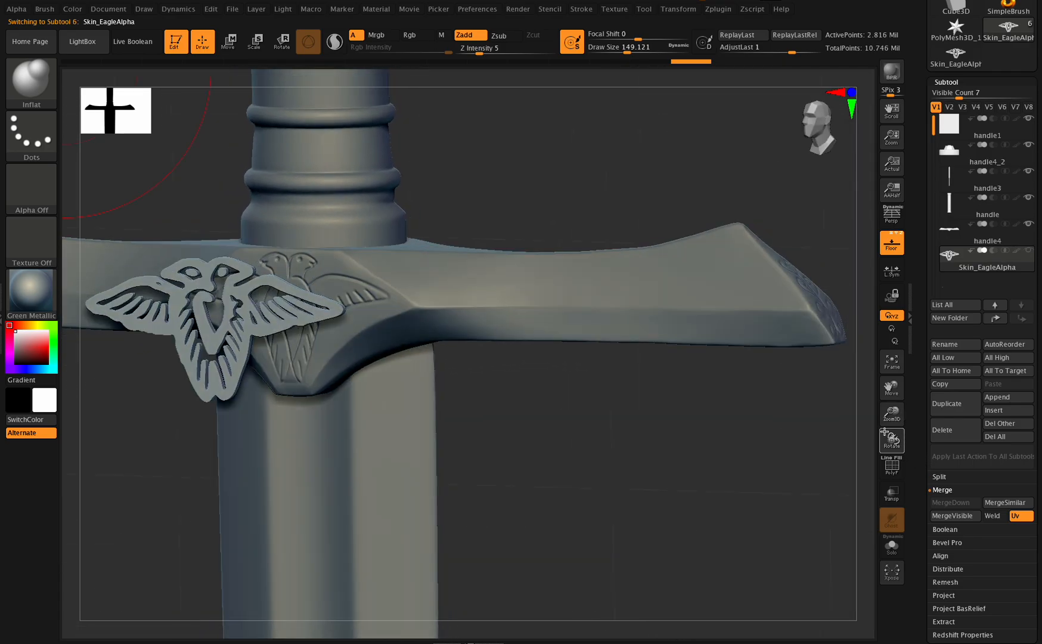
left_click(229, 41)
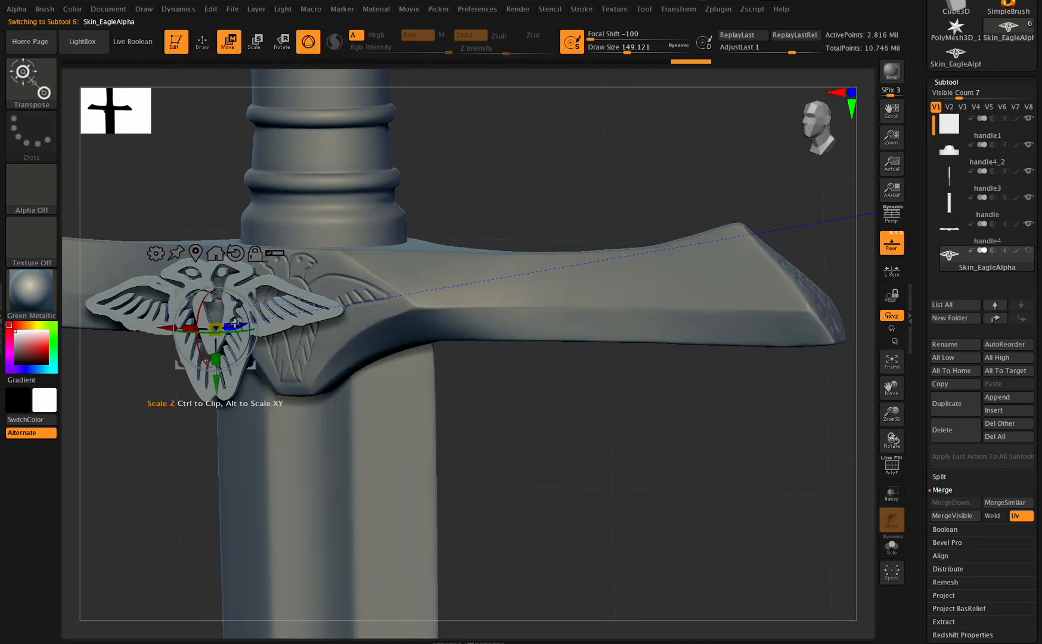
left_click_drag(248, 325, 318, 315)
left_click(891, 438, "shift")
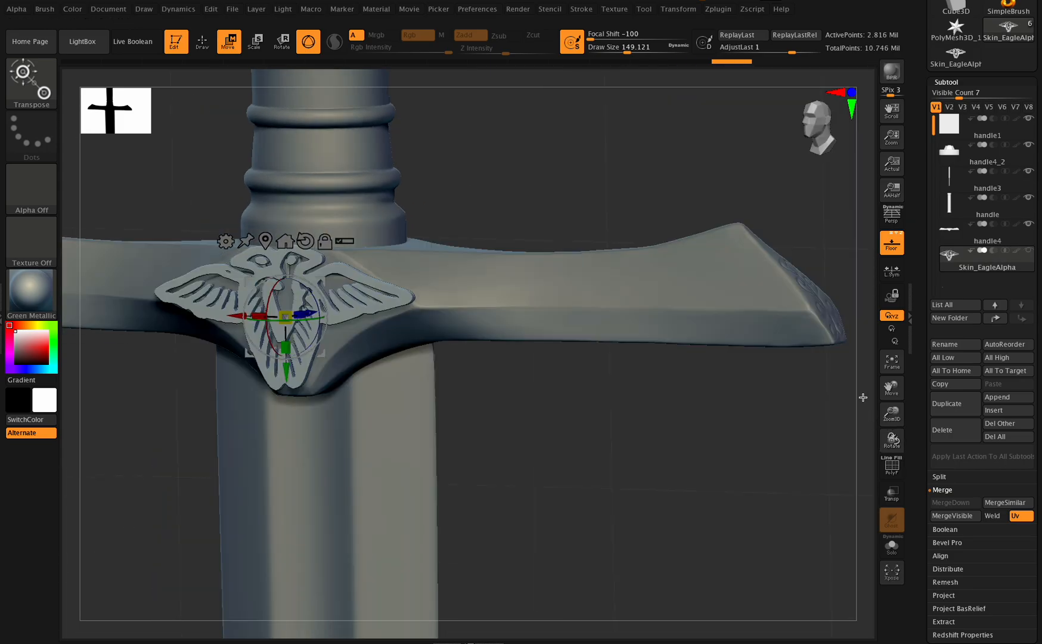
left_click_drag(894, 409, 893, 438)
left_click(893, 440, "shift")
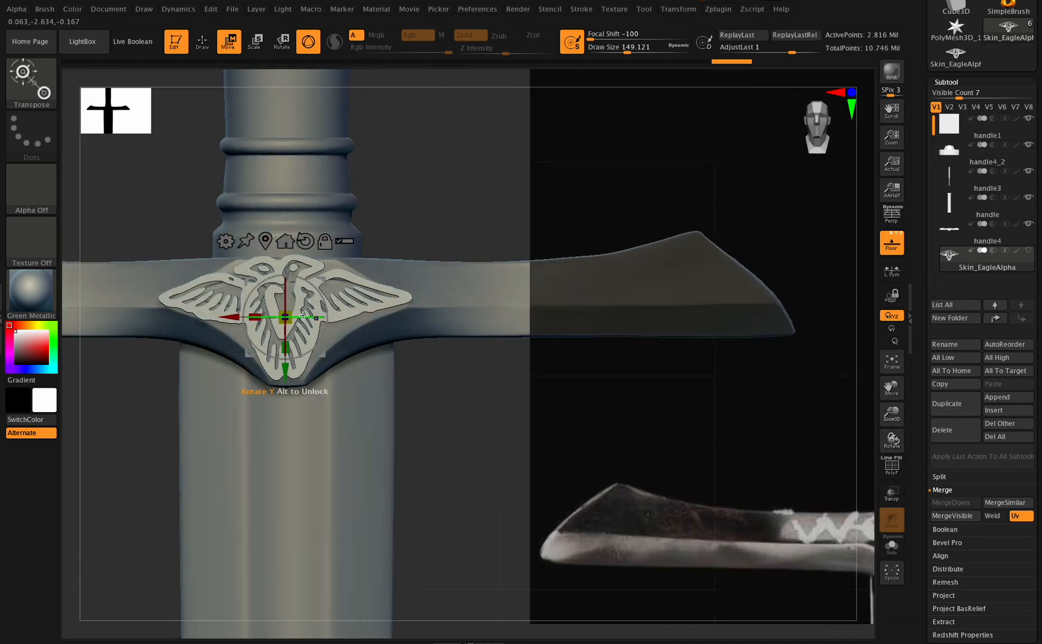
left_click_drag(285, 316, 290, 317)
mouse_move(886, 440)
left_mouse_down()
mouse_move(872, 447)
mouse_move(894, 439)
left_mouse_up()
left_click_drag(890, 413, 917, 444)
left_click_drag(891, 440, 883, 436)
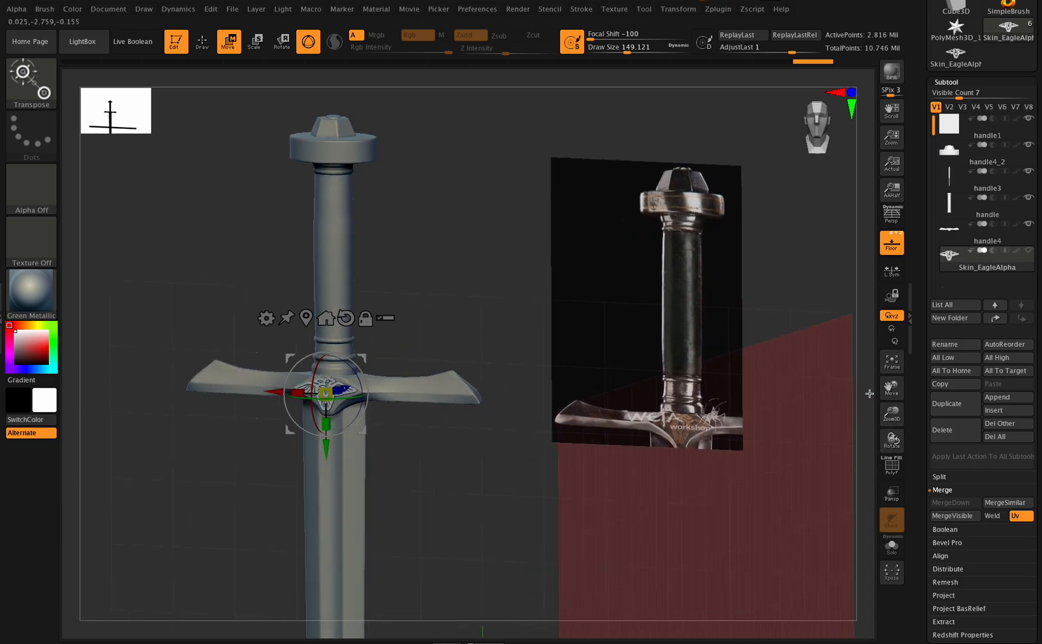
Step: Mask the handle4_2 pommel subtool so that only its faceted top cap is left unmasked
left_click_drag(891, 389, 892, 440)
left_click_drag(900, 401, 923, 452)
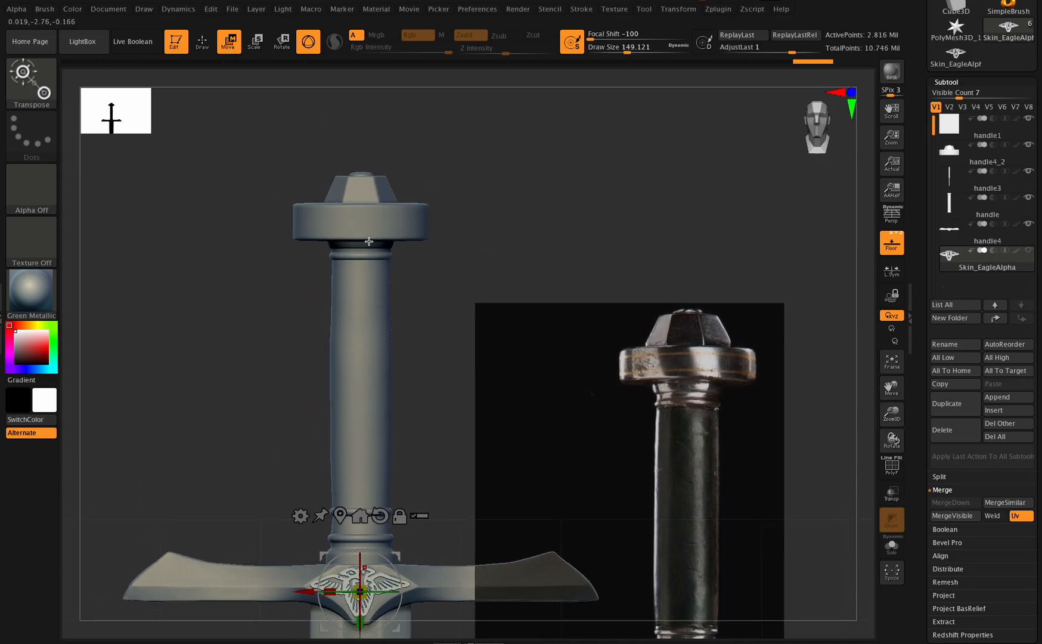
left_click(370, 213, "alt")
mouse_move(287, 144)
left_mouse_down("ctrl")
mouse_move(407, 203)
mouse_move(445, 203)
left_mouse_up("ctrl")
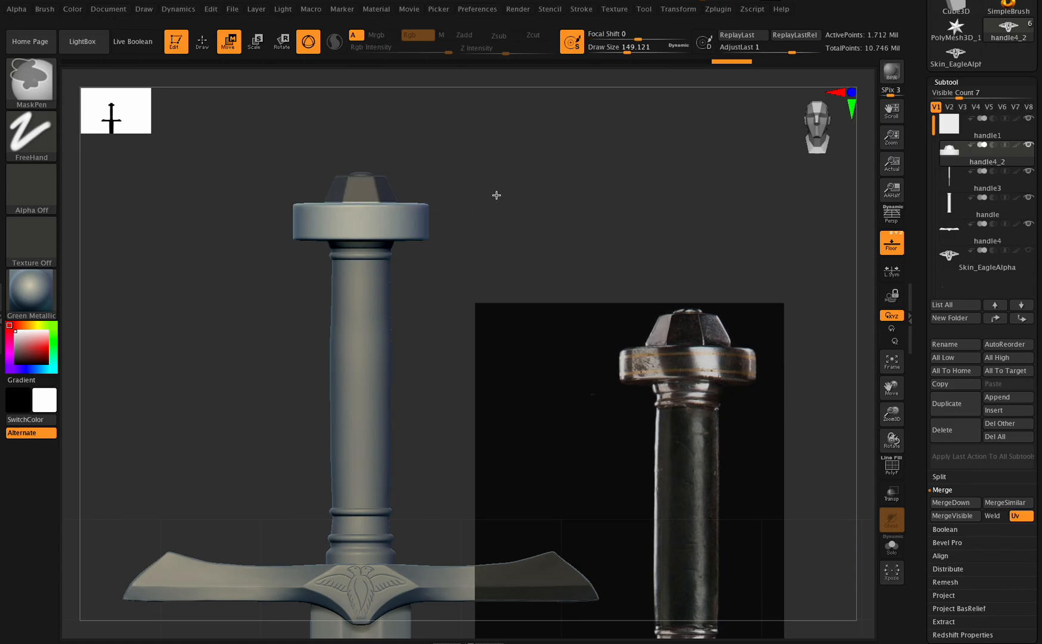
left_click(237, 86, "ctrl")
left_click(202, 41)
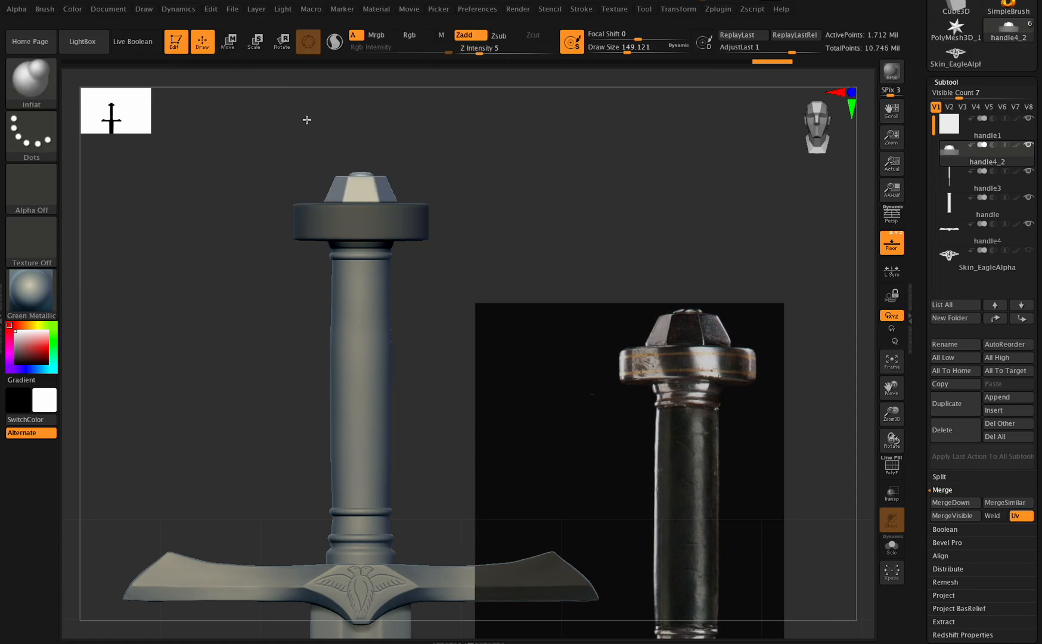
Step: Centre the gizmo on the unmasked pommel cap, raise the cap slightly along Y, and clear the mask
left_click(888, 359)
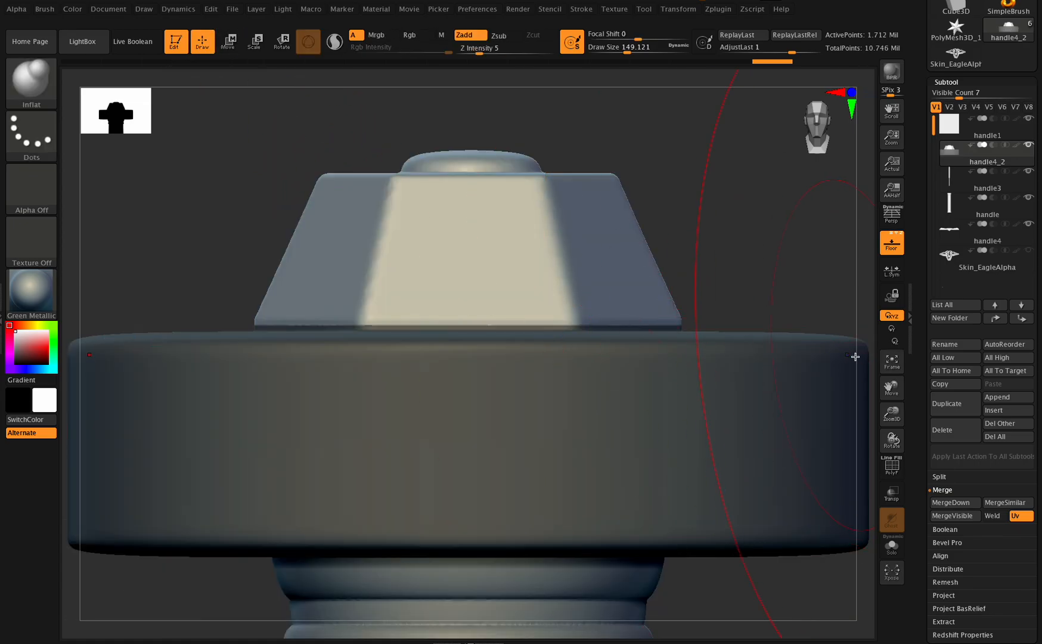
left_click(890, 364)
left_click(234, 43)
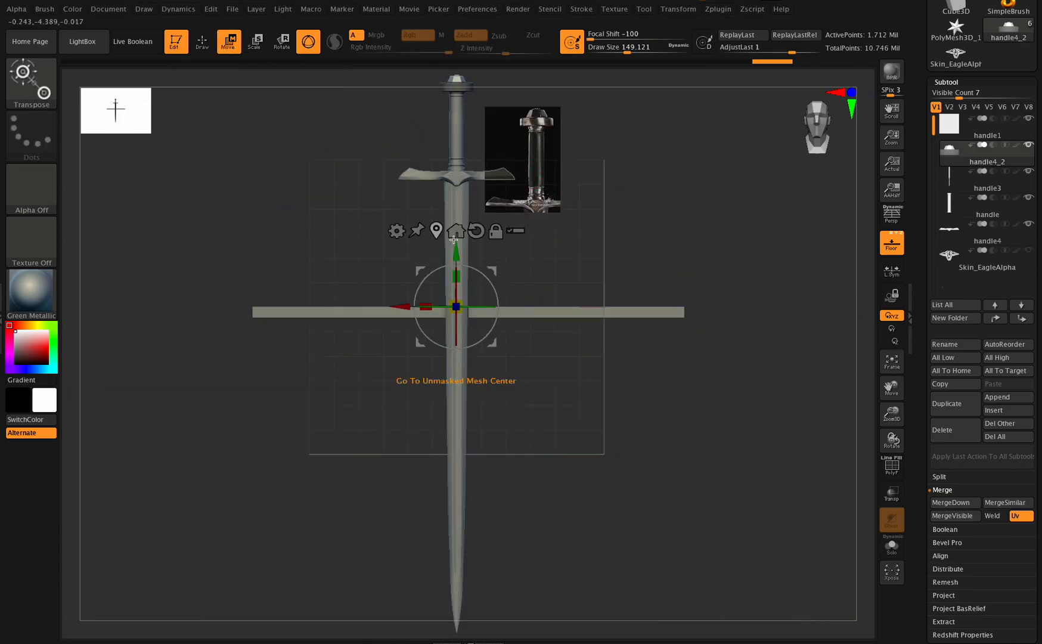
left_click(447, 230)
left_click(901, 366)
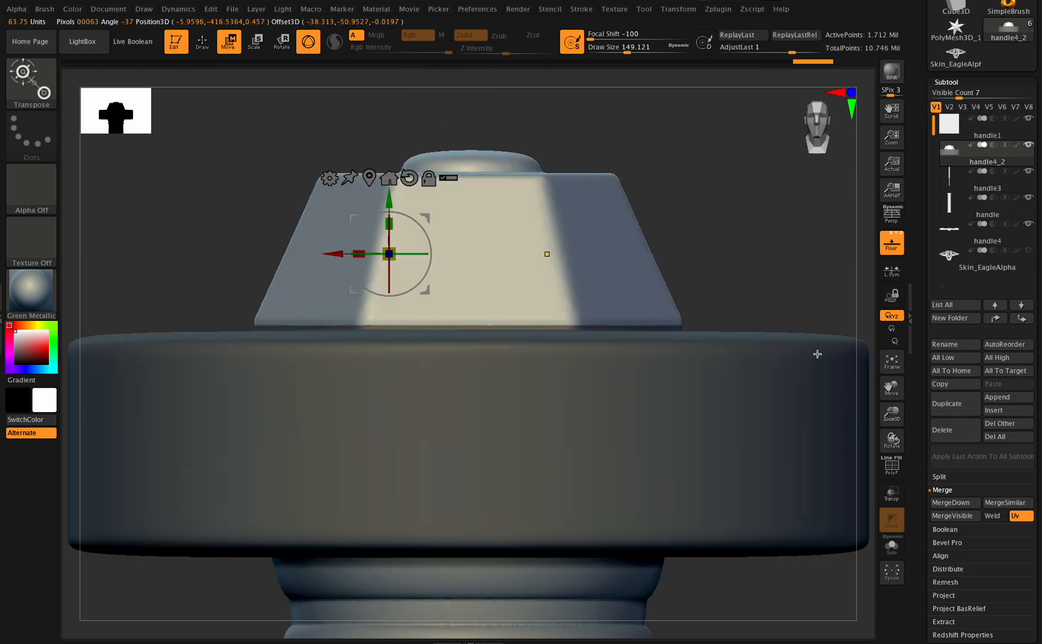
left_click_drag(388, 198, 389, 190)
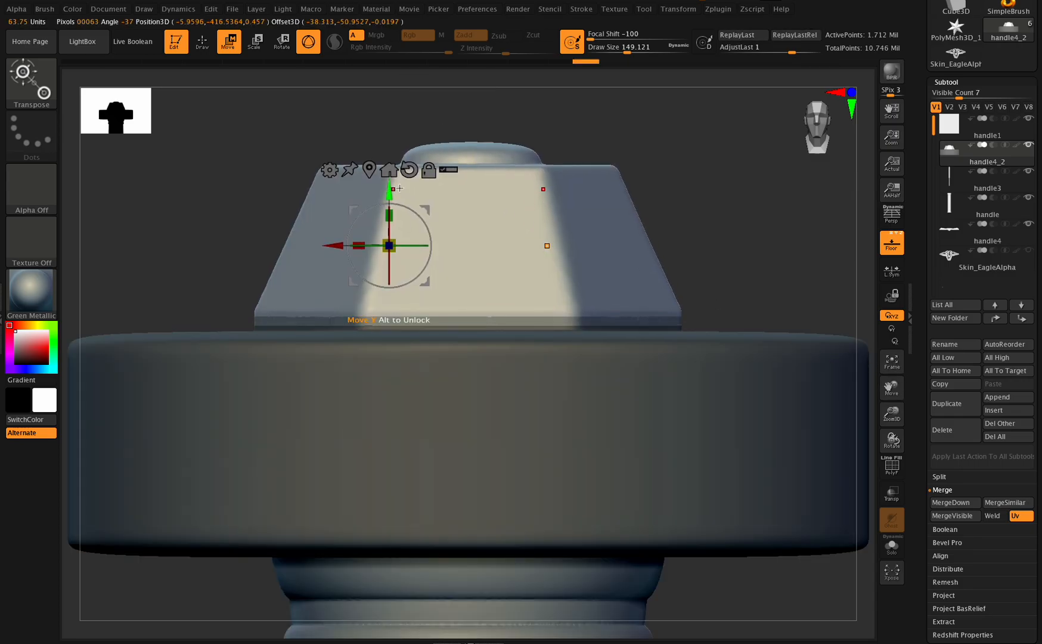
left_click_drag(623, 153, 644, 205, "ctrl")
Step: Make the handle4 guard the active subtool and choose the Flatten brush in Draw mode
left_click_drag(890, 413, 634, 322)
left_click_drag(888, 391, 858, 276)
left_click_drag(891, 439, 831, 431)
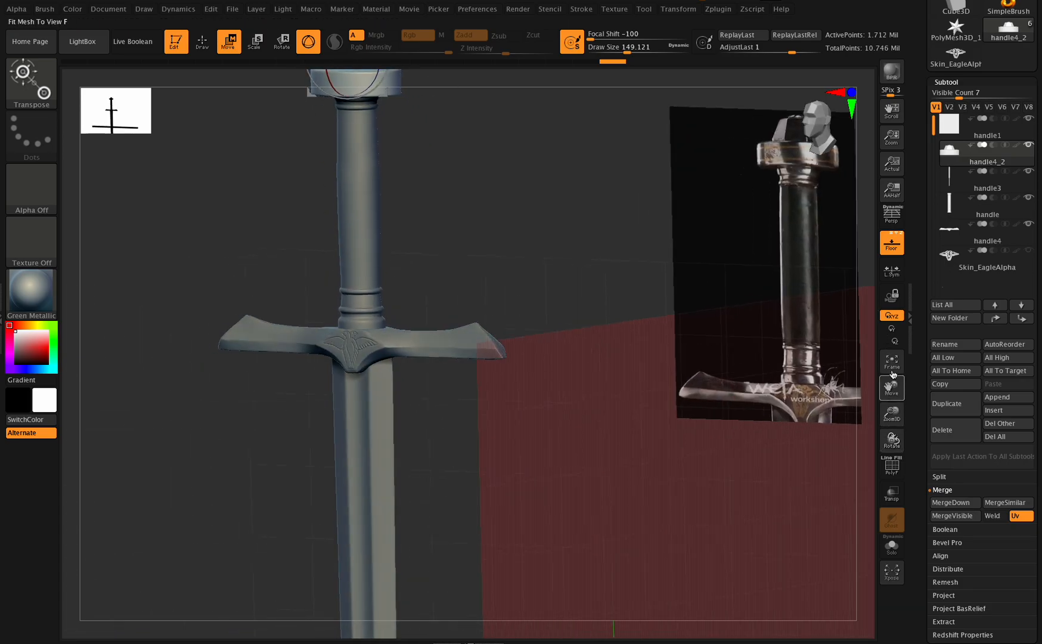
left_click(994, 232)
left_click_drag(885, 446, 870, 419, "shift")
key("q")
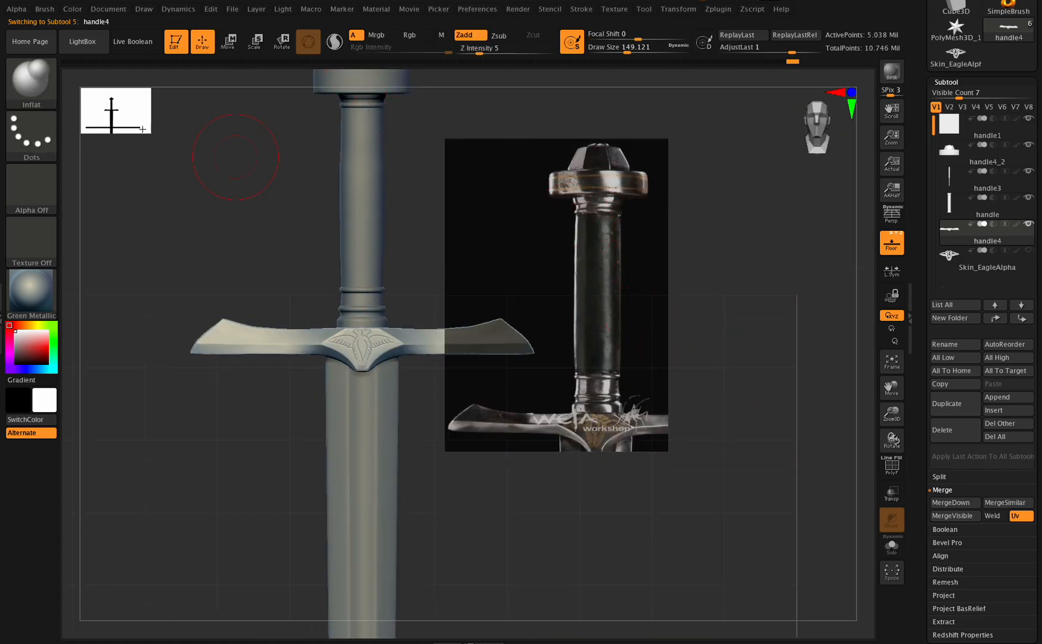
left_click(32, 78)
left_click(694, 366)
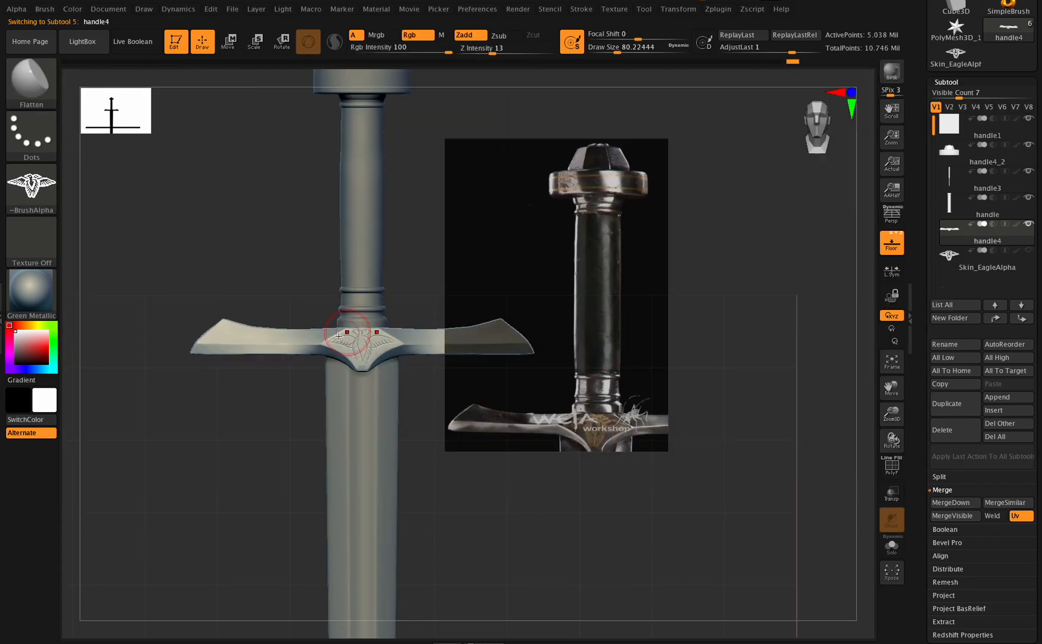
Step: Show the guard's DynaMesh settings and start flattening its engraved eagle with a draw size of about 13
left_click_drag(889, 414, 953, 552)
left_click_drag(891, 440, 891, 456)
left_click_drag(616, 48, 603, 49)
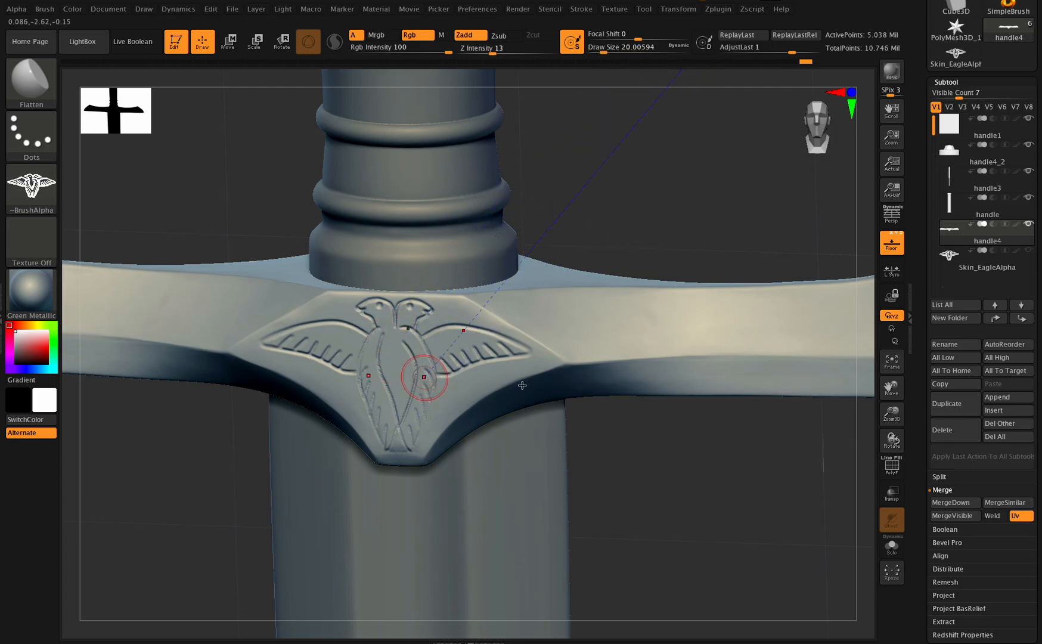
left_click_drag(891, 412, 876, 433)
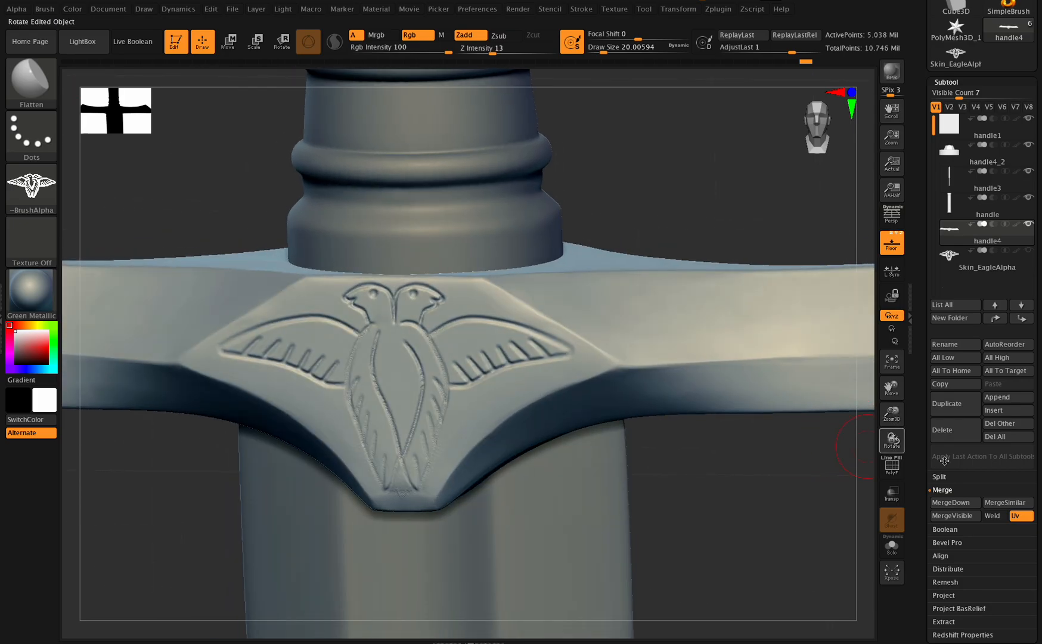
left_click_drag(937, 460, 966, 414)
left_click(949, 397)
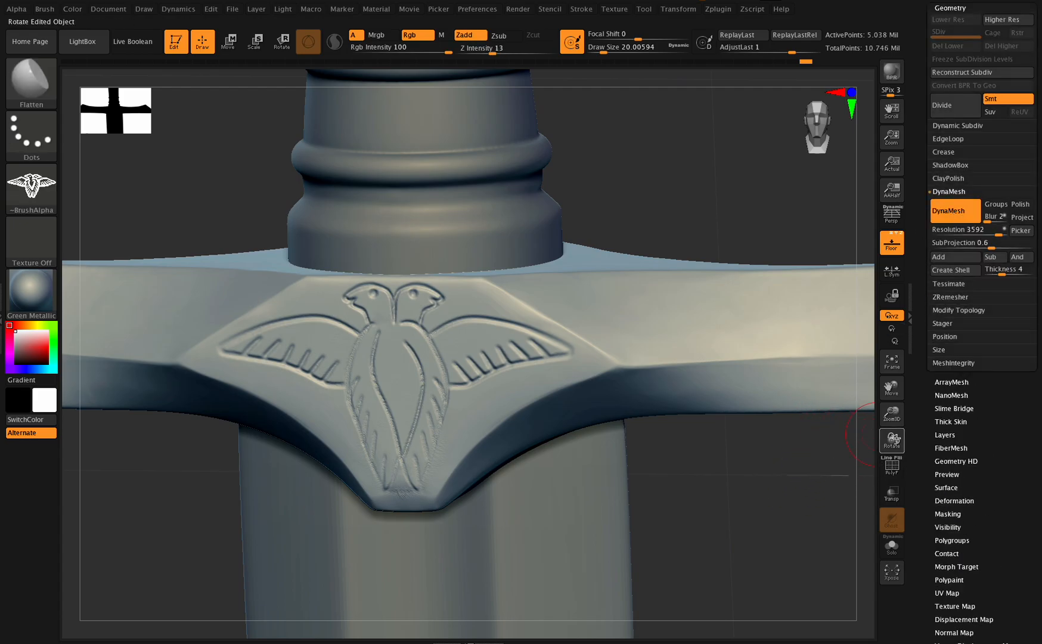
left_click_drag(606, 43, 602, 45)
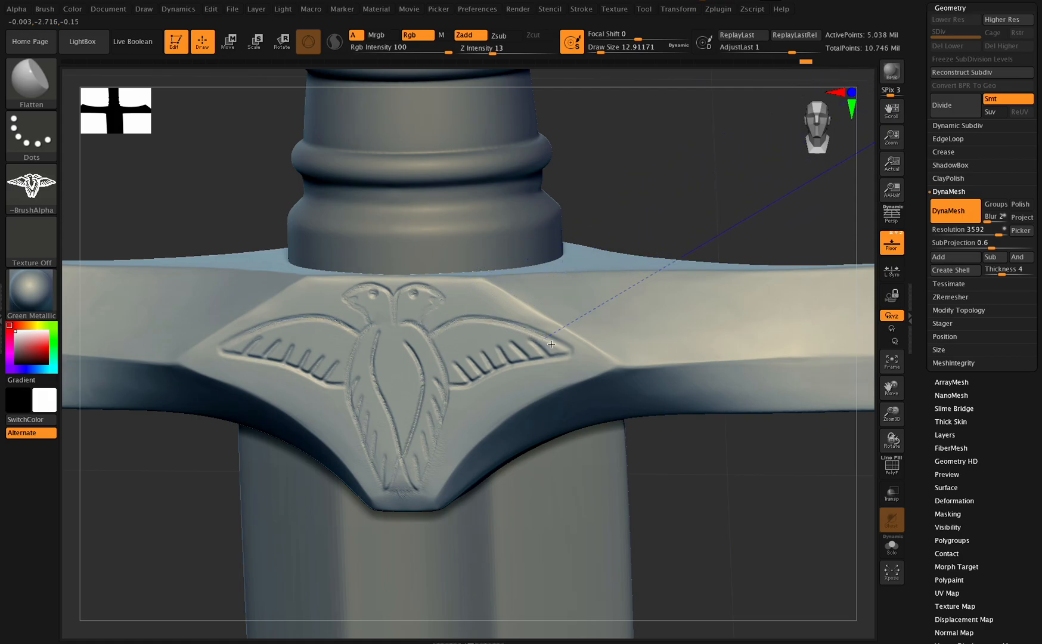
left_click_drag(891, 413, 884, 454)
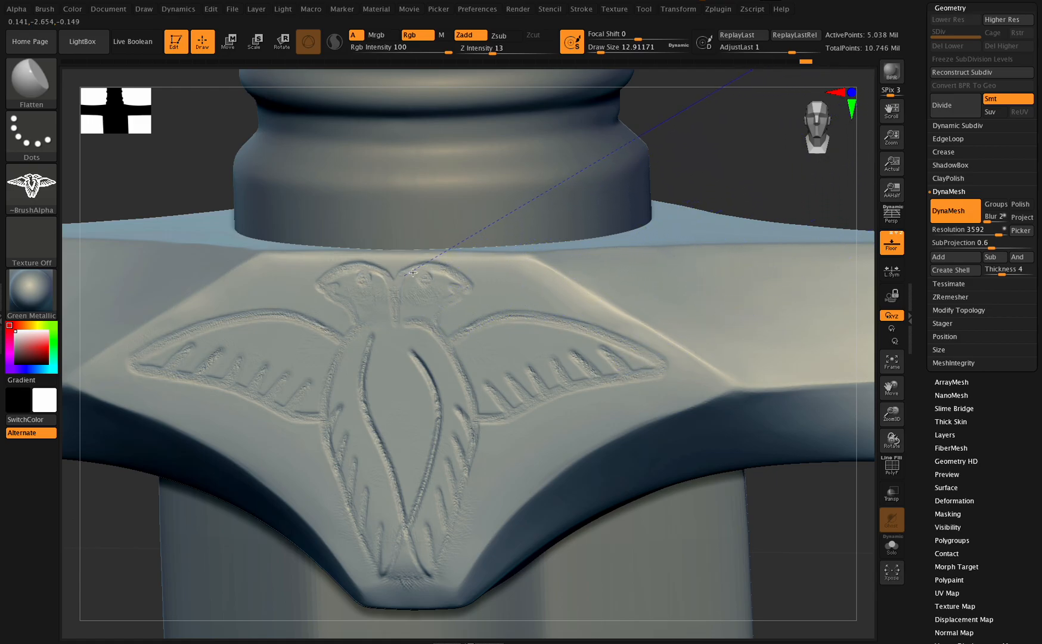
Step: Mask the guard's upper face along the edge above the eagle emblem
left_click_drag(891, 440, 891, 440)
mouse_move(690, 158)
left_mouse_down("ctrl")
mouse_move(173, 239)
mouse_move(111, 261)
mouse_move(167, 227)
left_mouse_up("ctrl")
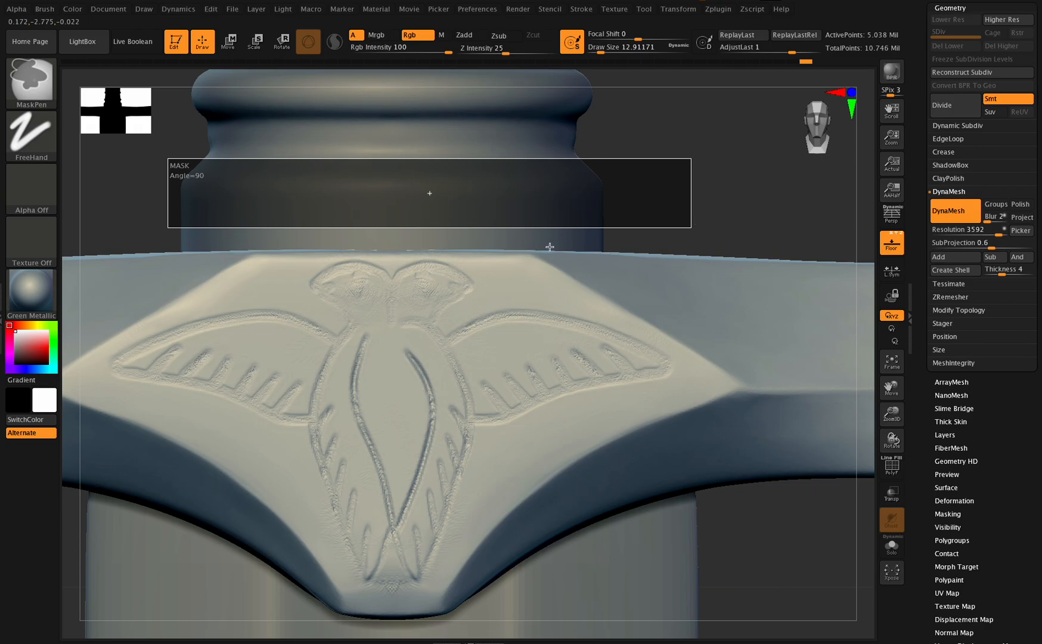
mouse_move(688, 176)
left_mouse_down("ctrl")
mouse_move(186, 237)
mouse_move(161, 256)
left_mouse_up("ctrl")
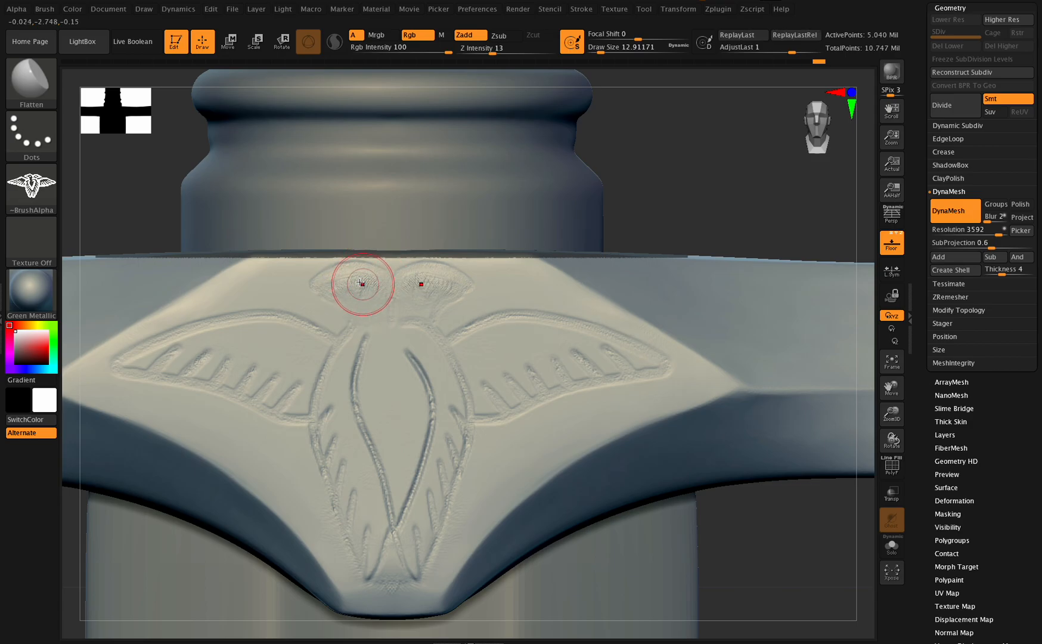
Step: Turn off the Flatten brush's alpha and flatten the engraved lines of the eagle's heads, wings and body
left_click_drag(892, 442, 672, 279)
left_click(35, 188)
left_click(34, 187)
left_click(89, 195)
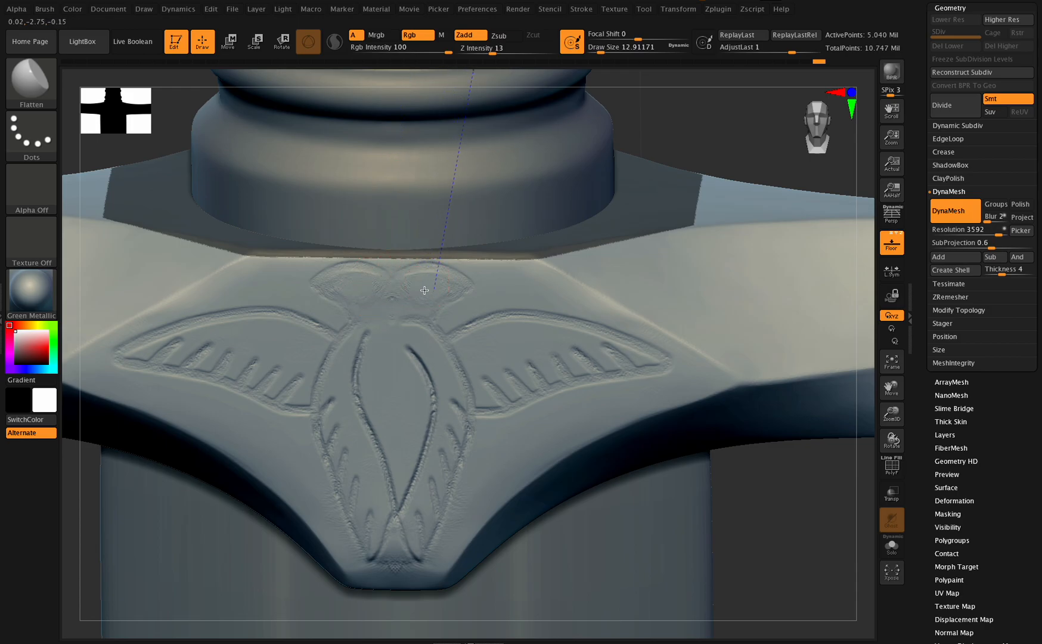
mouse_move(427, 297)
left_mouse_down()
mouse_move(471, 319)
mouse_move(599, 329)
left_mouse_up()
mouse_move(558, 381)
left_mouse_down()
mouse_move(458, 403)
mouse_move(419, 370)
mouse_move(422, 444)
mouse_move(396, 516)
left_mouse_up()
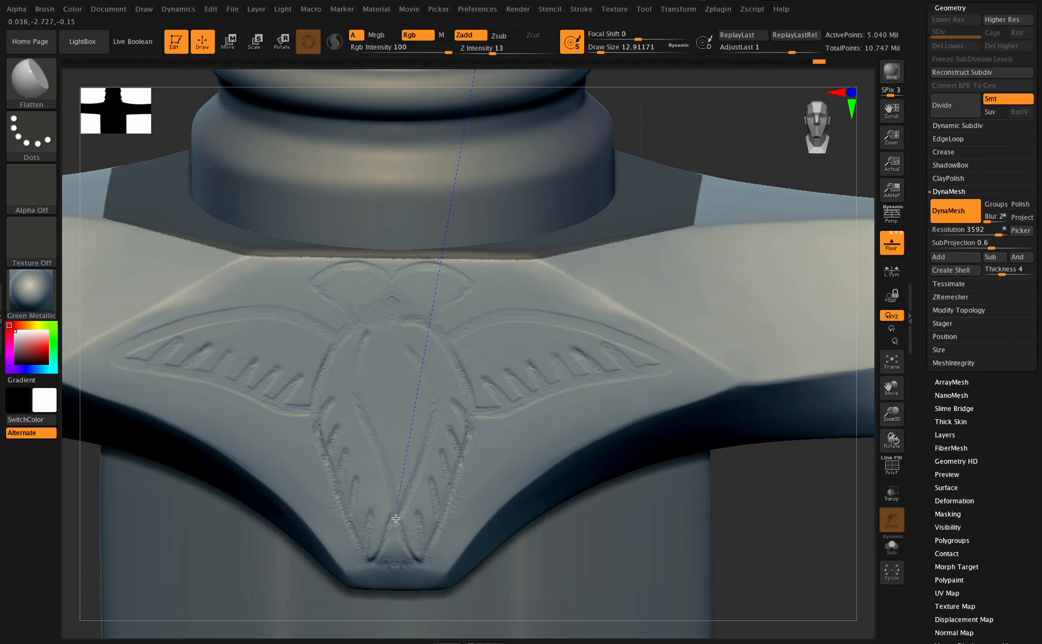
left_click_drag(454, 468, 461, 469)
left_click_drag(395, 552, 391, 536)
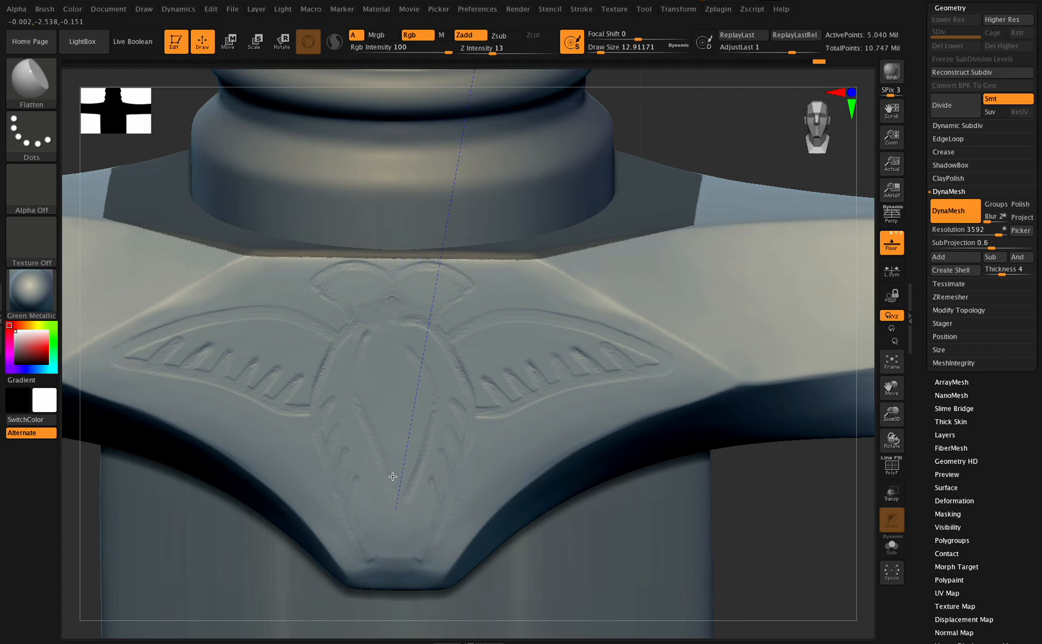
Step: Flatten the remaining wing and body engraving on the guard's centre from an angled view, and clear the upper face's mask
left_click_drag(892, 413, 952, 280)
left_click_drag(892, 439, 551, 333)
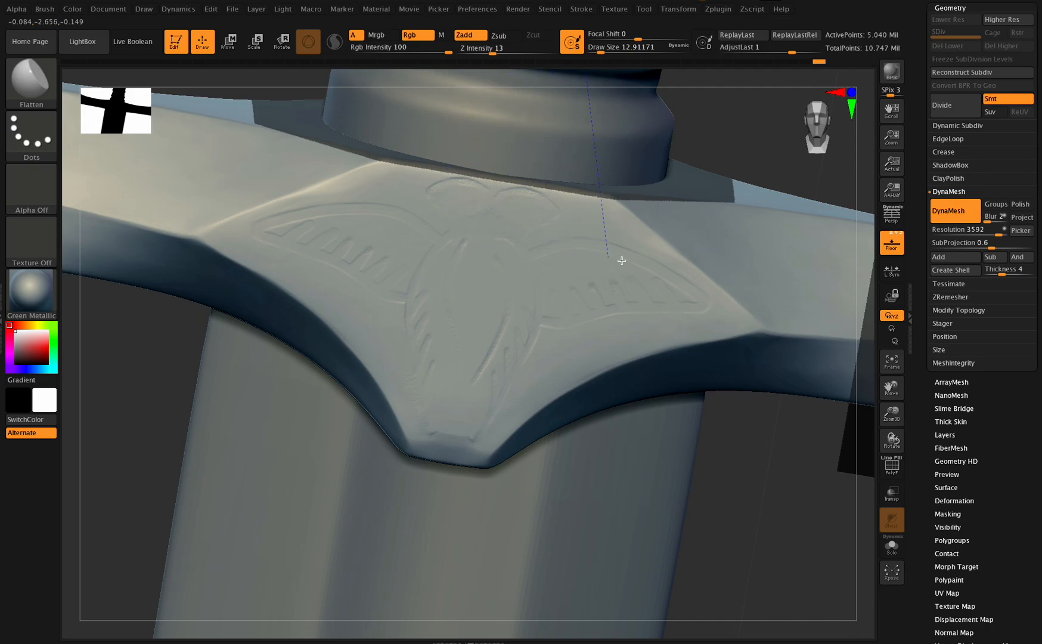
left_click_drag(565, 323, 665, 299)
left_click_drag(629, 247, 671, 270)
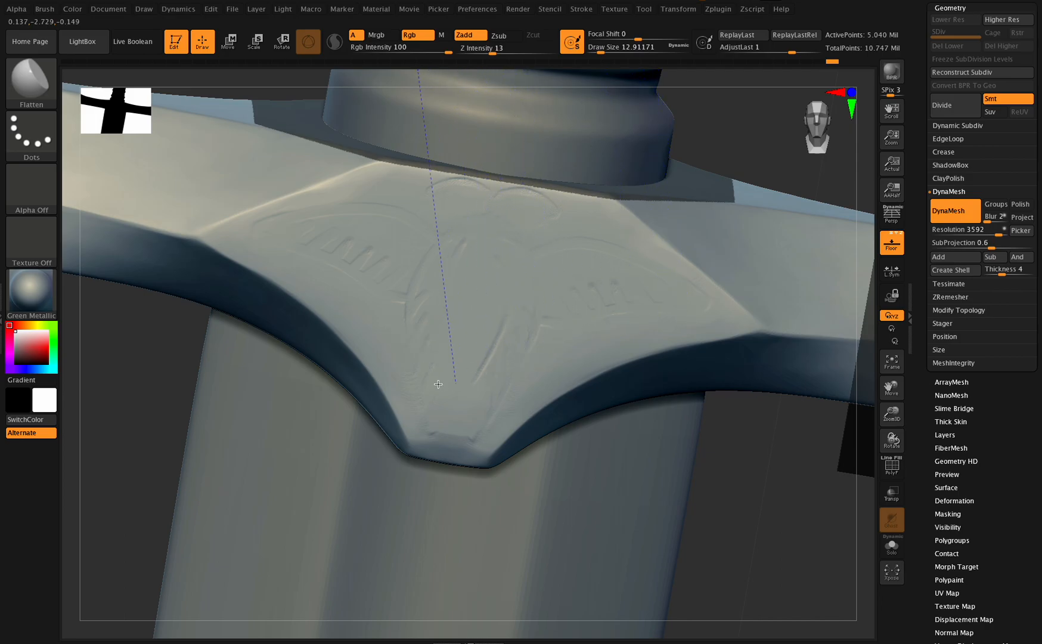
mouse_move(436, 265)
left_mouse_down()
mouse_move(395, 295)
mouse_move(409, 296)
left_mouse_up()
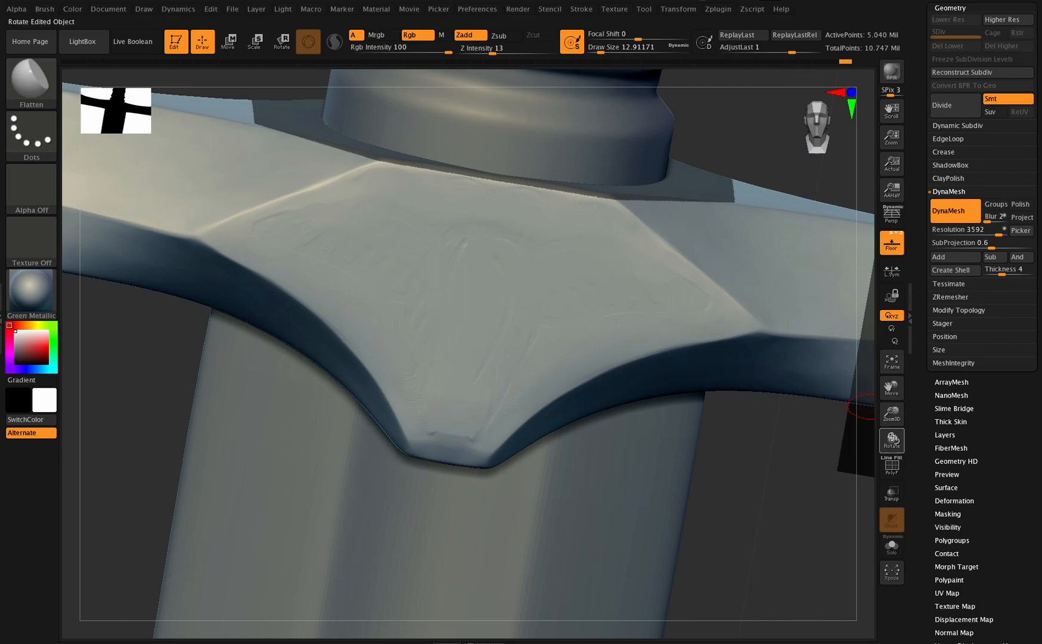
left_click_drag(891, 440, 864, 426)
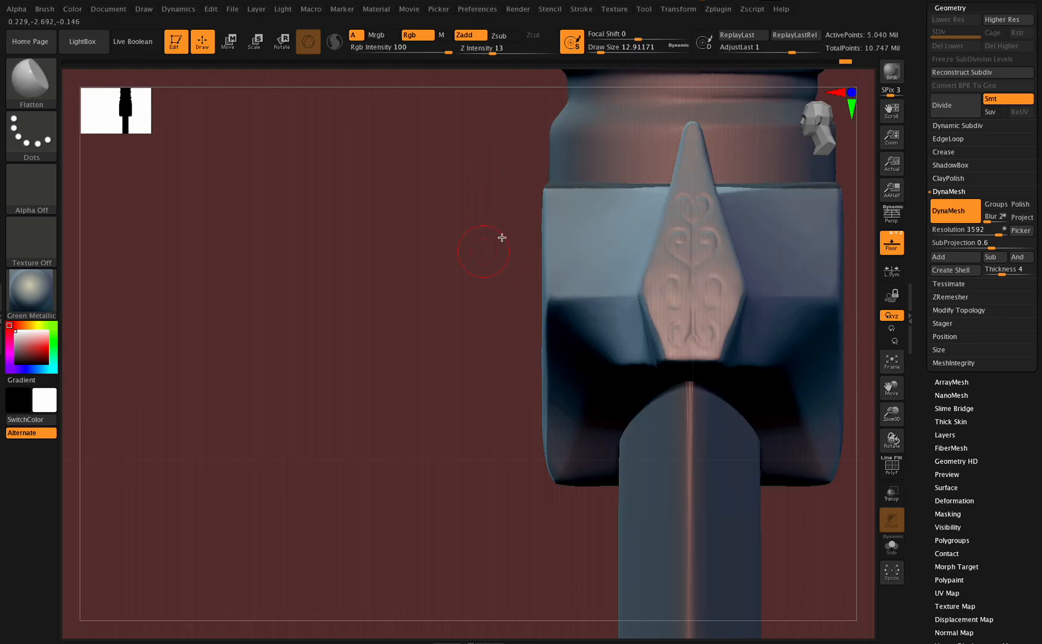
key("ctrl")
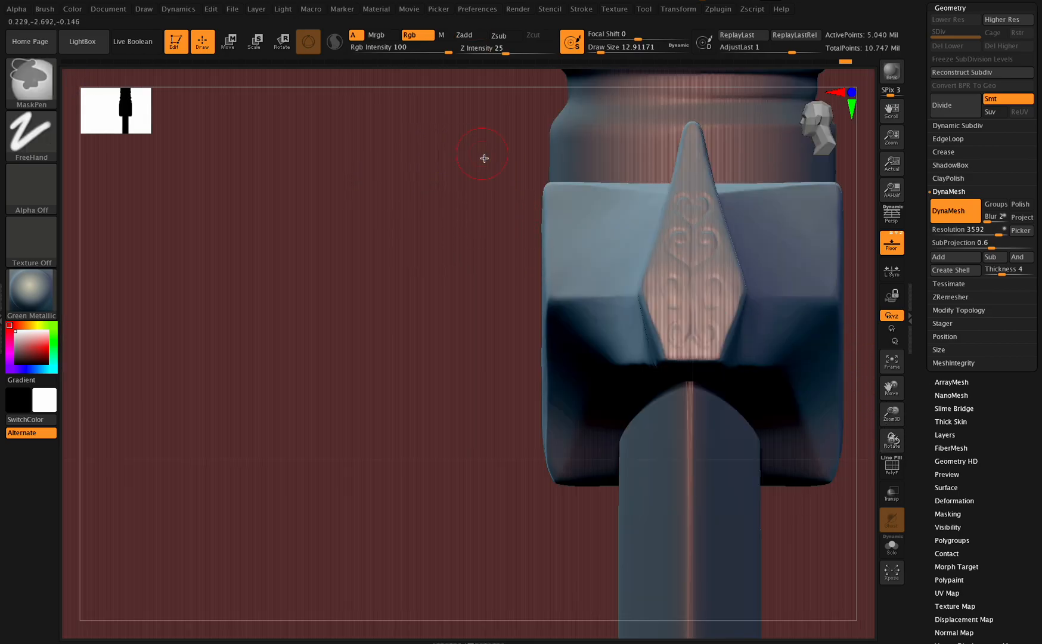
Step: Hide a thin front slice of the guard, delete the hidden geometry, and close the hole by updating its DynaMesh
key("ctrl+shift")
left_click_drag(446, 135, 542, 511)
mouse_move(891, 440)
left_mouse_down()
mouse_move(903, 440)
mouse_move(896, 374)
left_mouse_up()
left_click(952, 310)
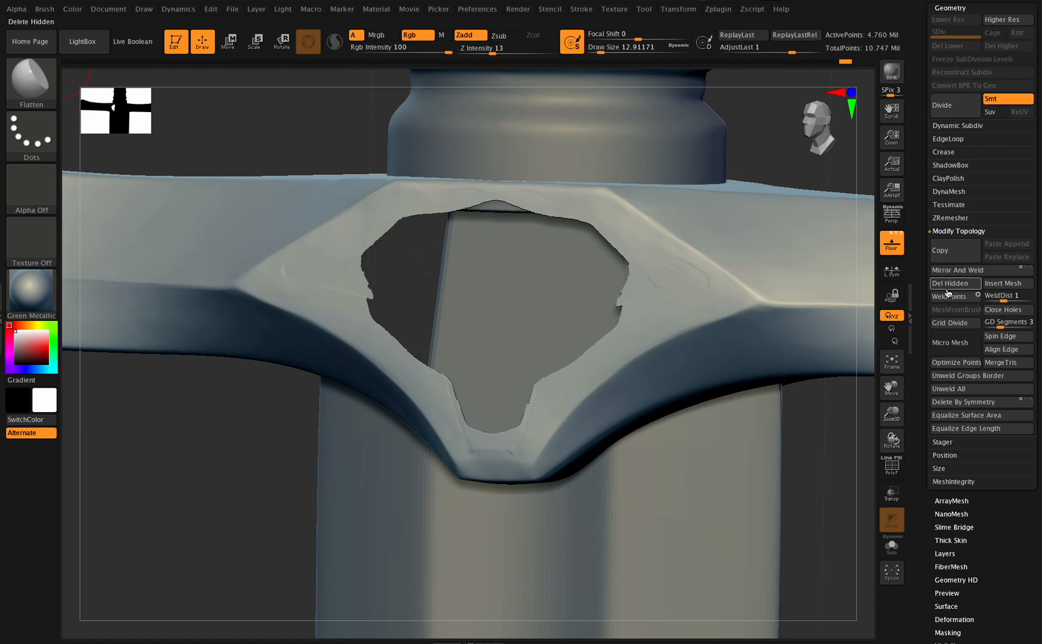
left_click(949, 284)
key("ctrl")
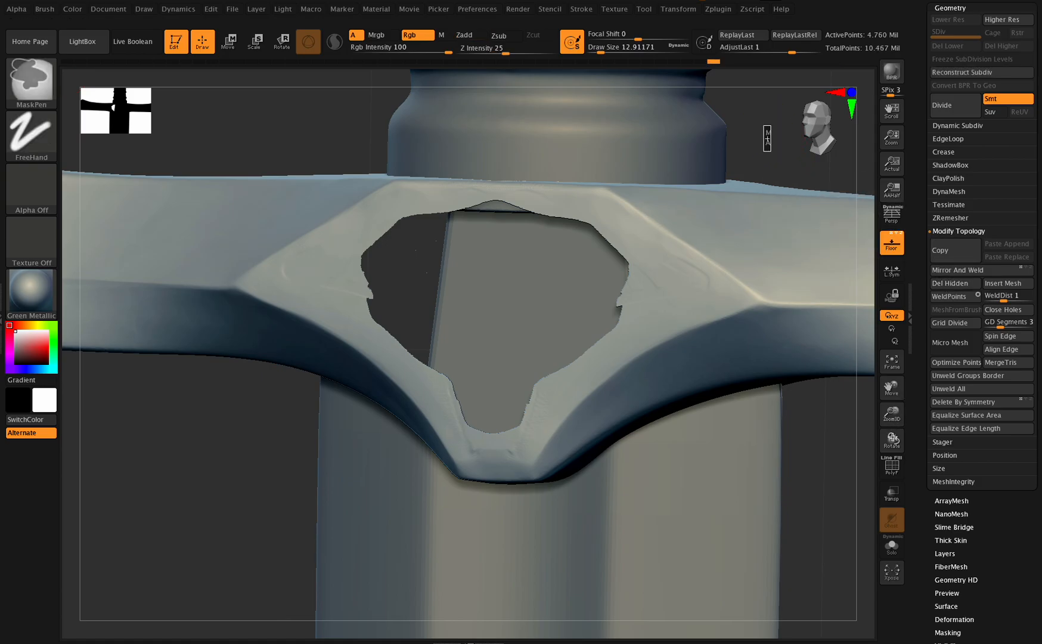
mouse_move(891, 439)
left_mouse_down()
mouse_move(874, 441)
mouse_move(879, 412)
left_mouse_up()
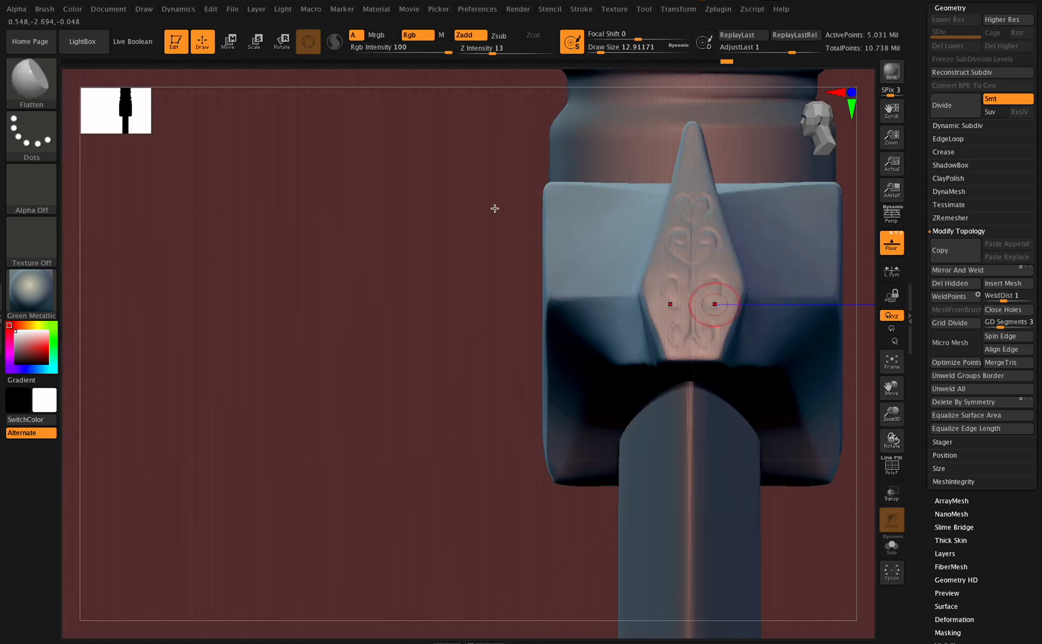
Step: Mask a thin front slice of the guard from the side view, checking it with the mask inverted and restored
key("ctrl")
left_click_drag(452, 153, 554, 523, "ctrl")
left_click(445, 208, "ctrl")
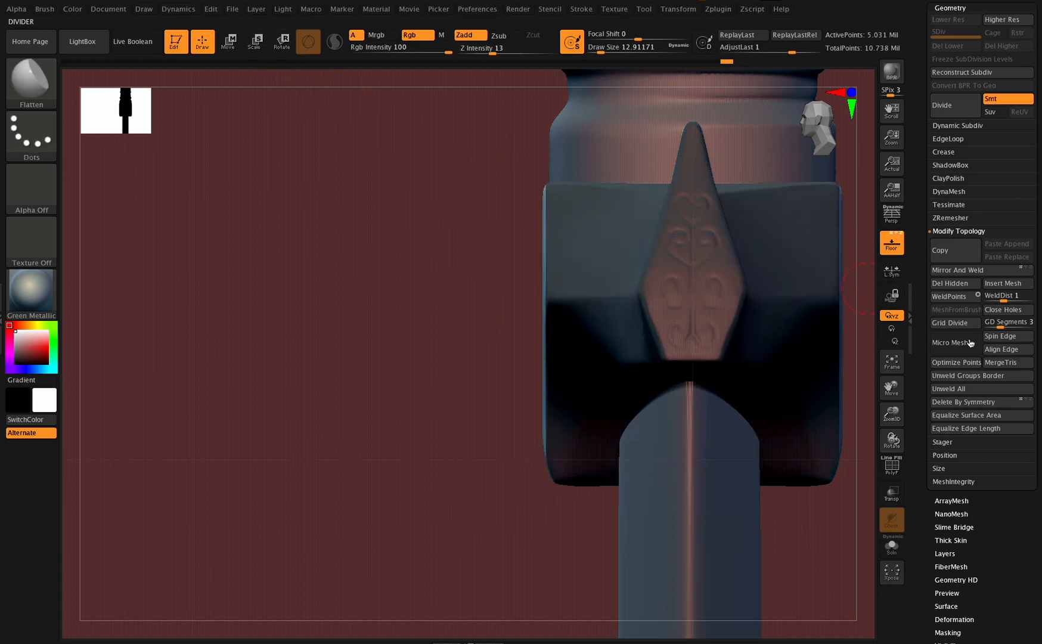
left_click_drag(892, 440, 892, 442)
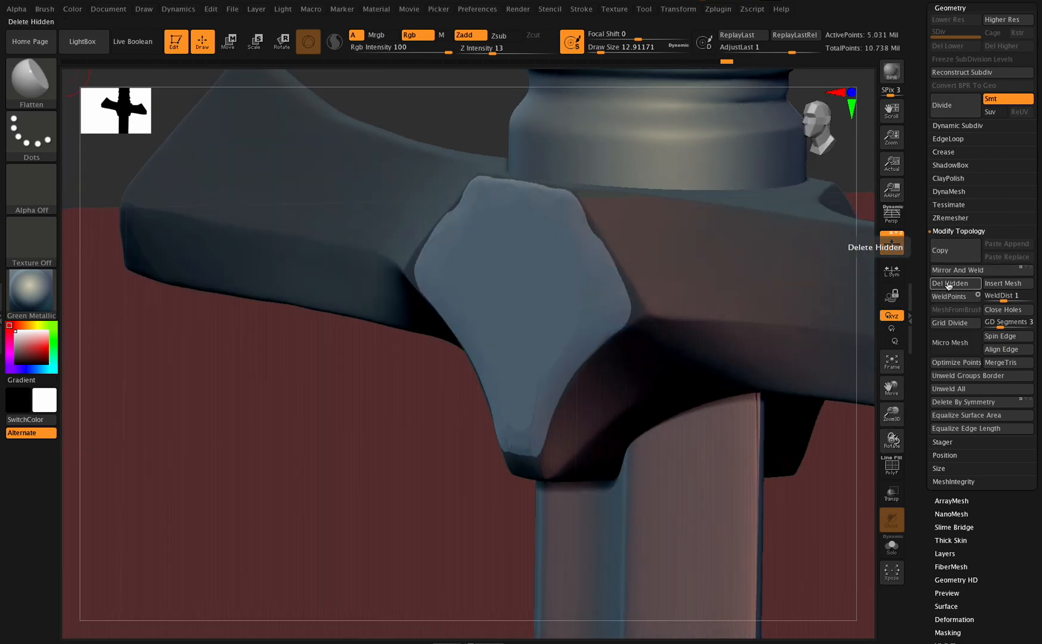
left_click(295, 399, "ctrl")
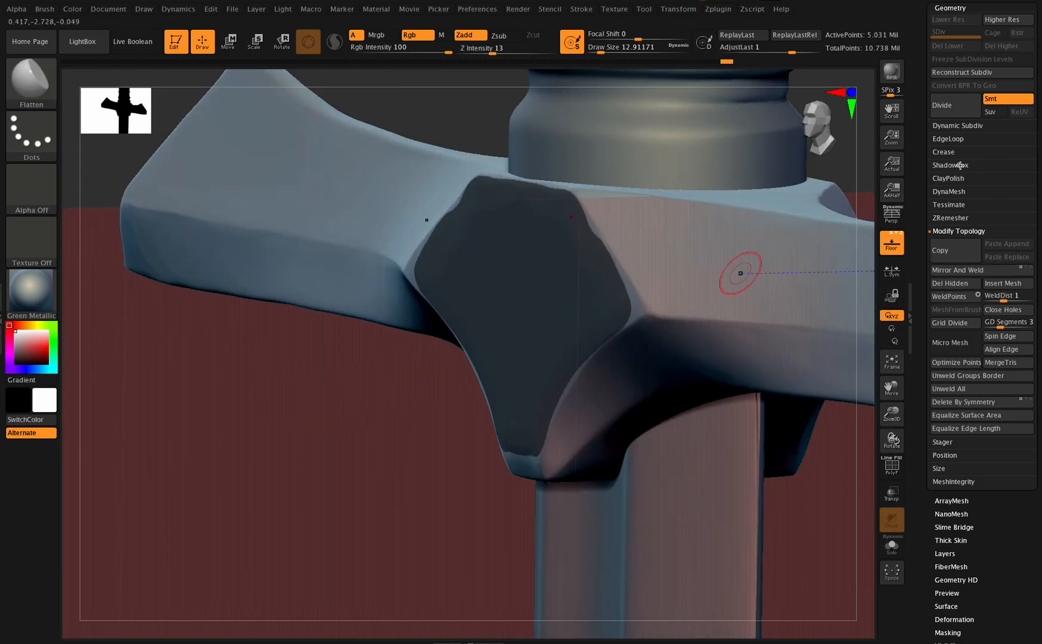
Step: Split the guard's masked front slice into a separate subtool
left_click_drag(964, 25, 964, 101)
left_click(959, 69)
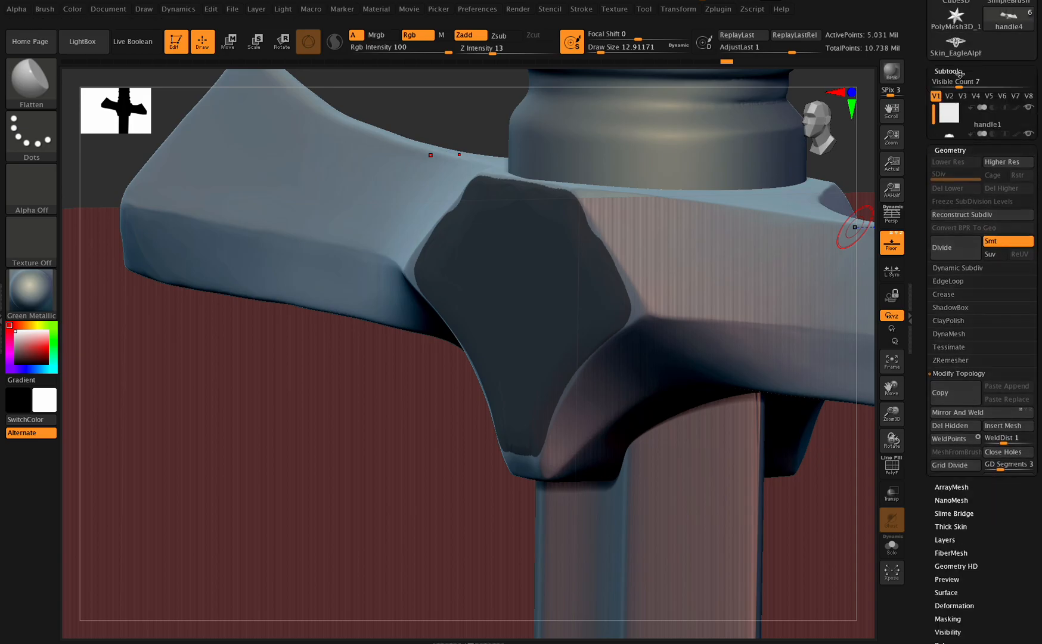
left_click(939, 465)
left_click(953, 531)
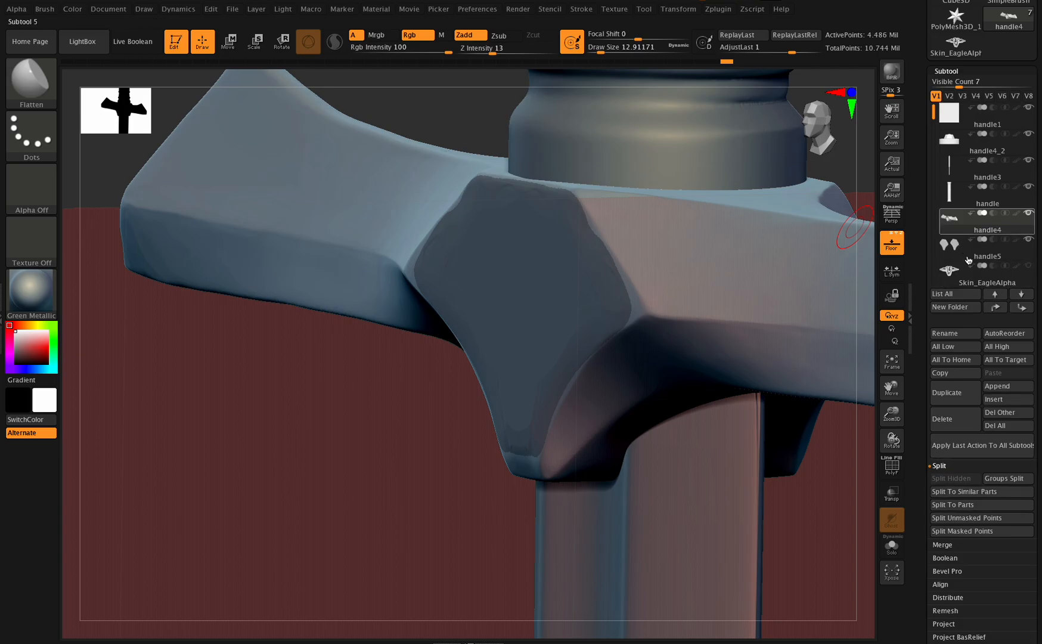
Step: Delete the split-off front slice, and re-DynaMesh the handle4 guard to close its open centre face
left_click(967, 259)
left_click(952, 425)
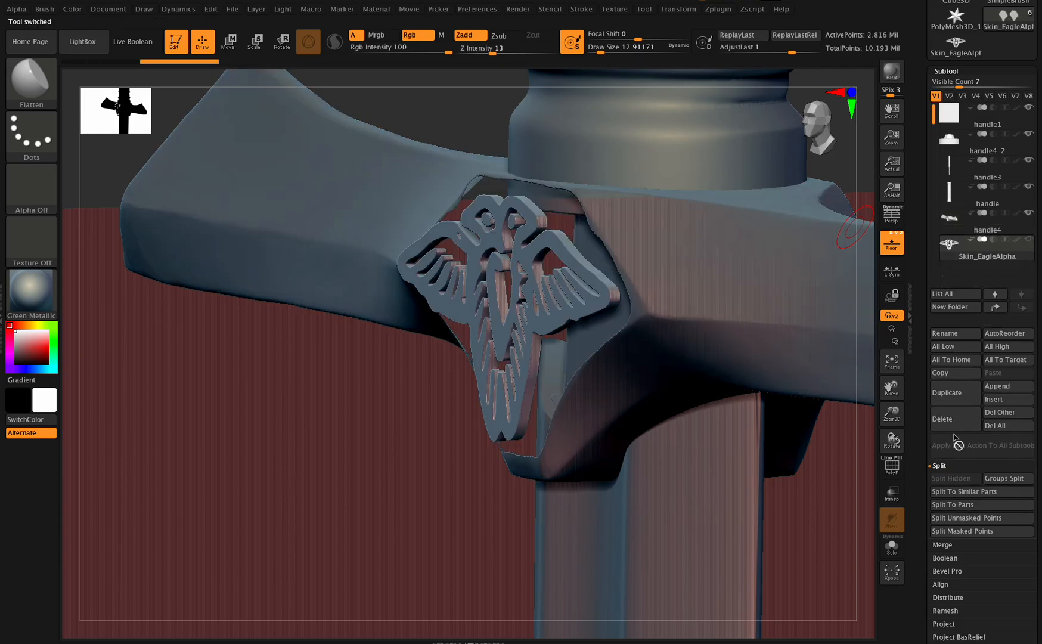
left_click(964, 227)
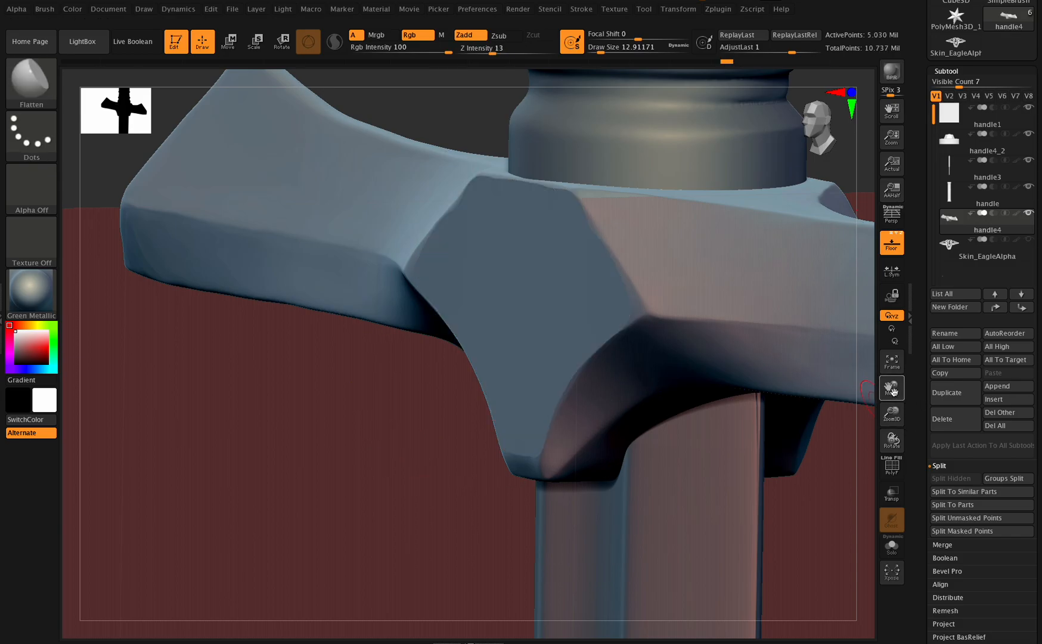
Step: Smooth the guard's centre face along its upper bevelled edge with a draw size of about 8.4
mouse_move(891, 439)
left_mouse_down()
mouse_move(892, 411)
mouse_move(892, 436)
left_mouse_up()
left_click_drag(599, 52, 598, 52)
mouse_move(583, 200)
left_mouse_down("shift")
mouse_move(611, 222)
mouse_move(595, 214)
left_mouse_up("shift")
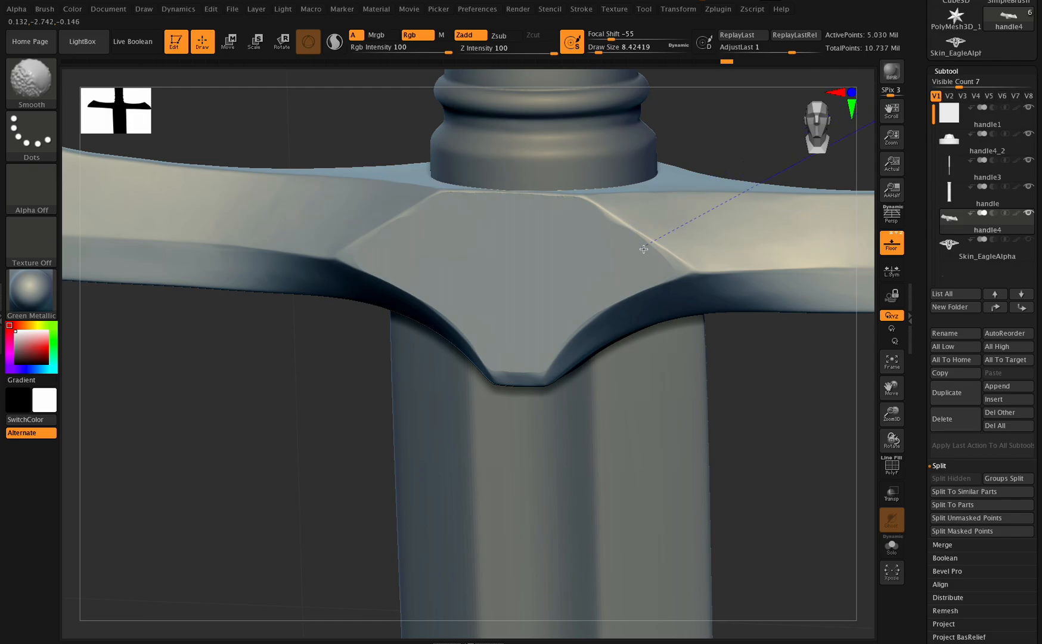
Step: Sharpen the centre face's sloping edge with the Pinch brush at a draw size of about 10.5, and smooth the creases
left_click_drag(887, 416, 893, 447)
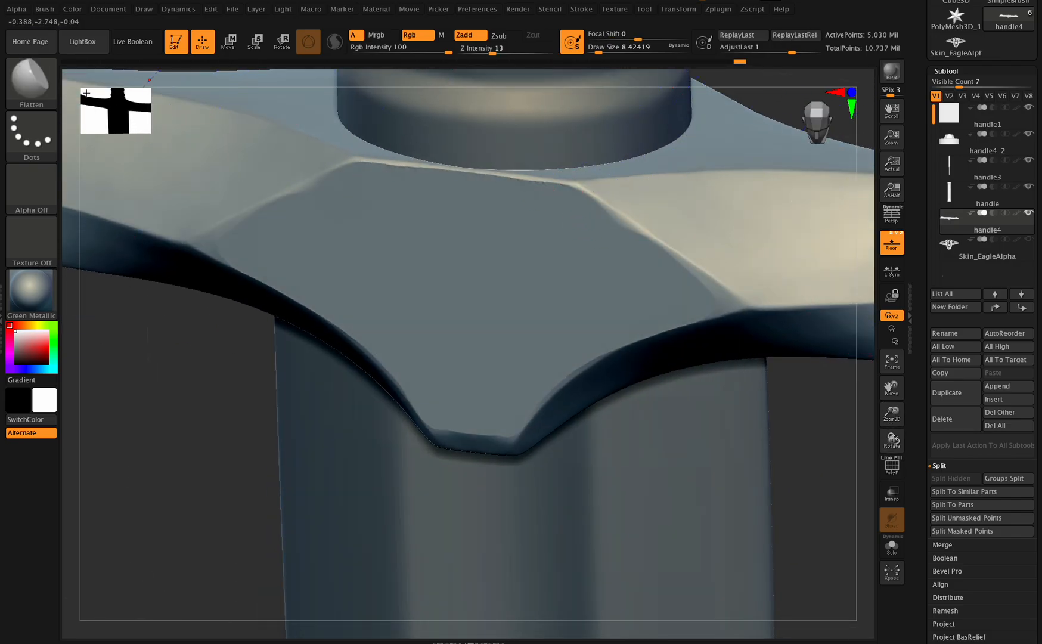
key("b")
left_click(414, 89)
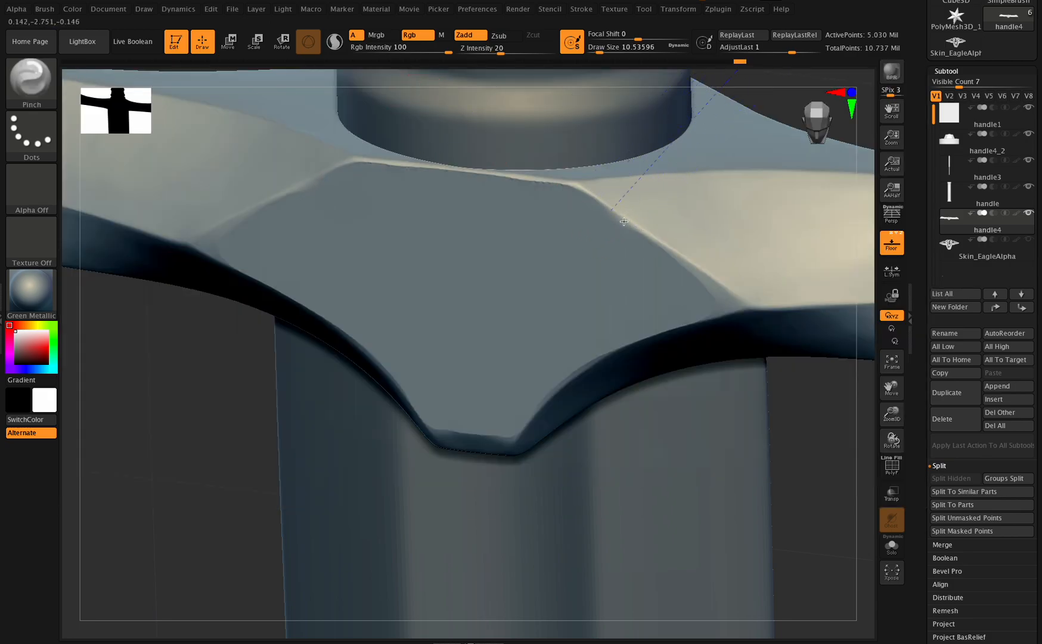
left_click_drag(609, 207, 680, 254)
mouse_move(637, 226)
left_mouse_down()
mouse_move(640, 235)
mouse_move(619, 230)
mouse_move(665, 259)
left_mouse_up()
mouse_move(891, 439)
left_mouse_down()
mouse_move(878, 418)
mouse_move(906, 477)
mouse_move(897, 462)
left_mouse_up()
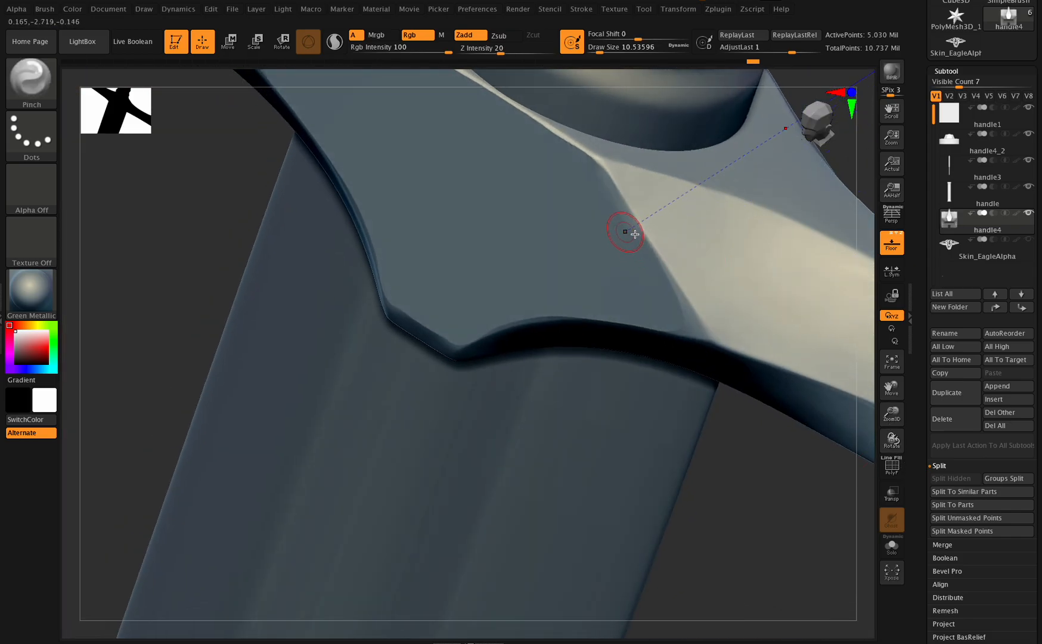
key("shift")
key("shift")
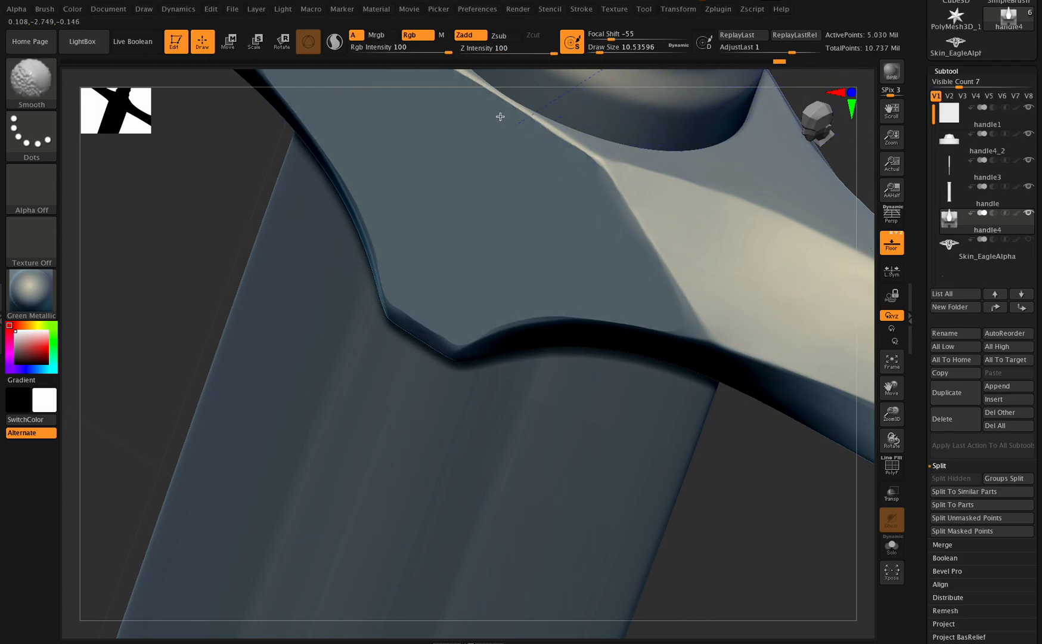
Step: Update the guard's DynaMesh and turn on Live Boolean
left_click_drag(891, 412, 833, 387)
left_click_drag(891, 439, 891, 439)
left_click_drag(671, 385, 683, 416, "ctrl")
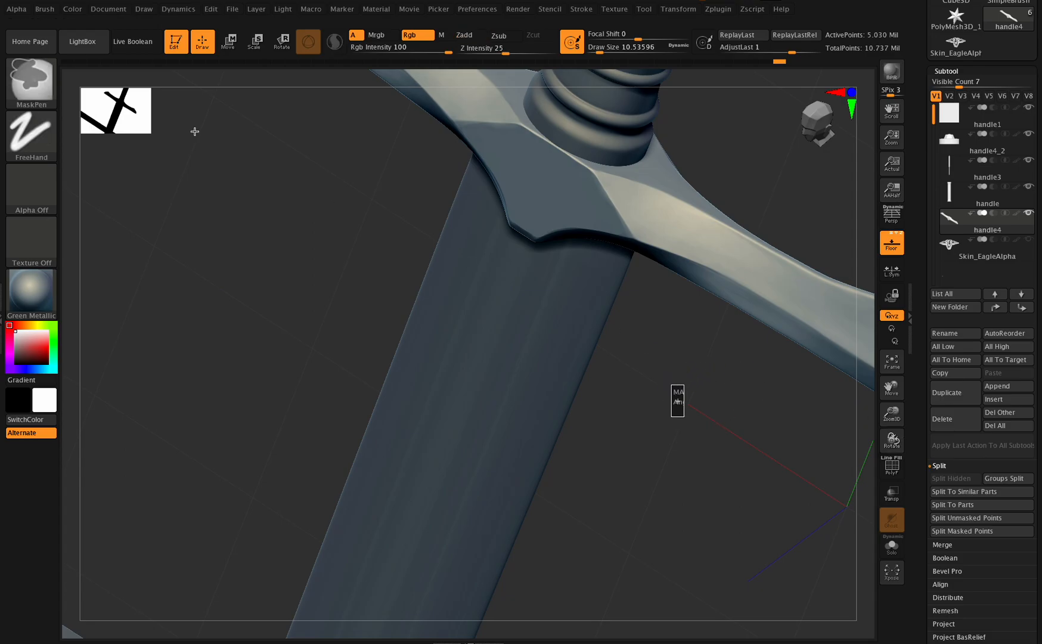
left_click(137, 40)
Step: Flatten the surfaces along the centre face's sloping edge with the Flatten brush at a draw size of about 8.4
key("b")
key("f")
key("l")
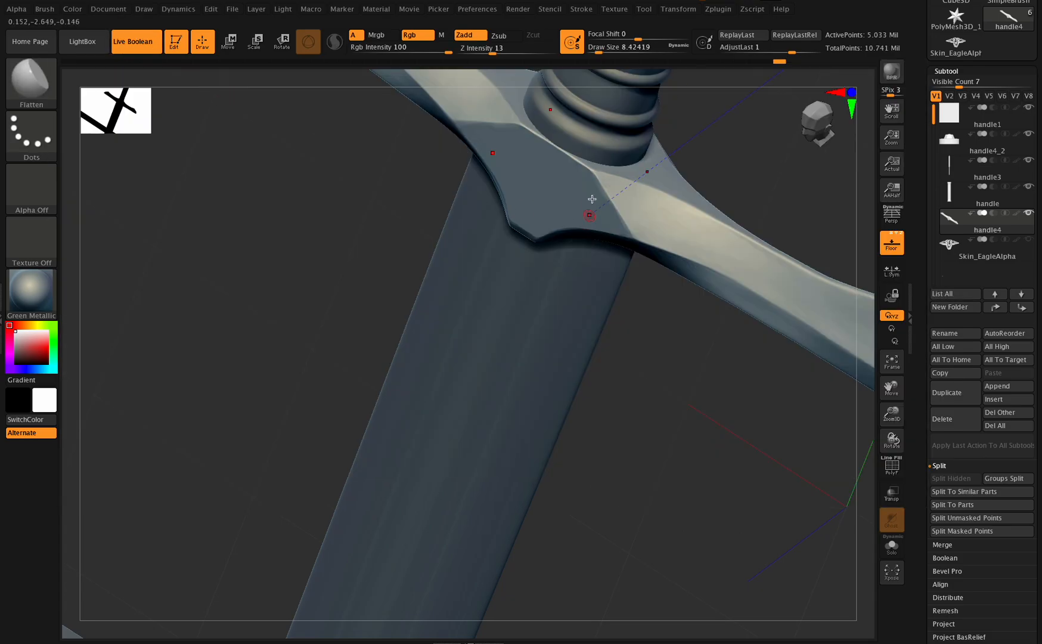
left_click_drag(892, 413, 902, 496)
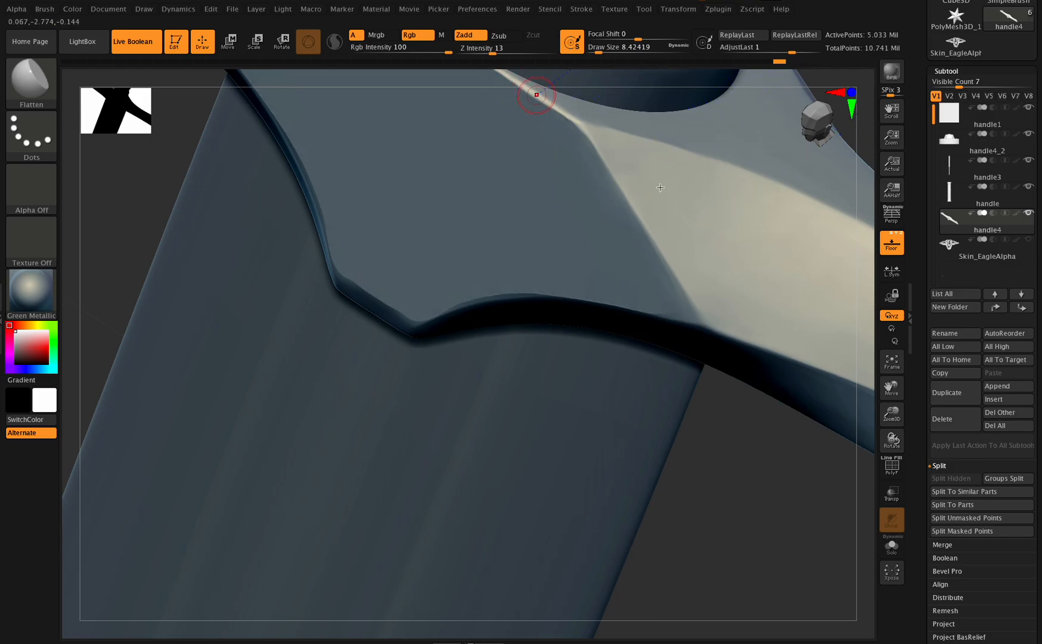
Step: Pull the centre face's side corners outward to match the reference, using the Move brush at a draw size of about 51
left_click(892, 361)
left_click_drag(887, 437, 892, 545, "shift")
key("ctrl")
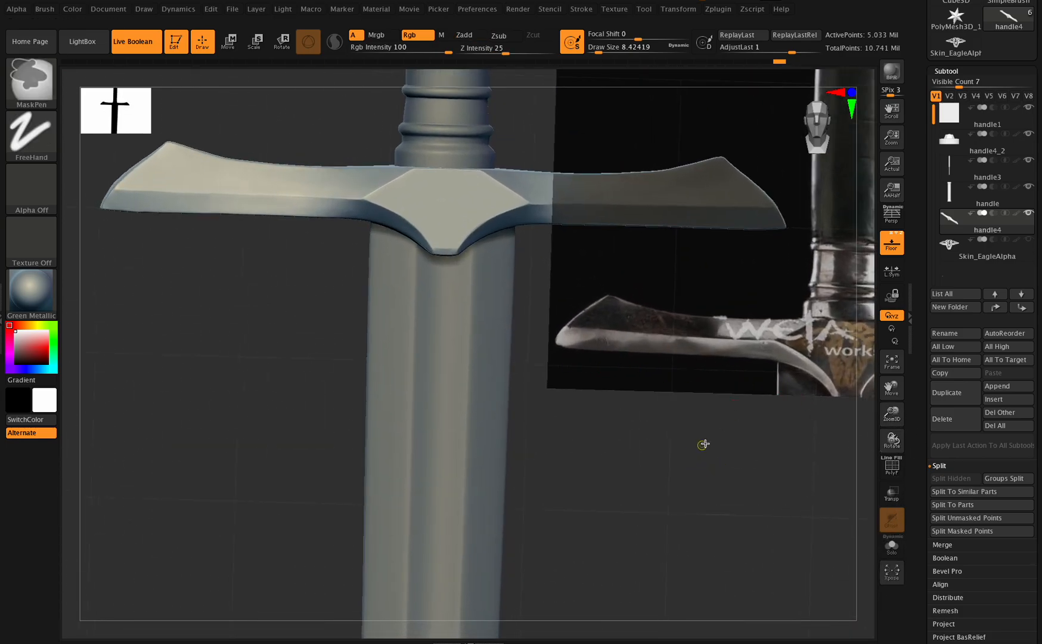
mouse_move(892, 388)
left_mouse_down()
mouse_move(820, 402)
mouse_move(813, 394)
left_mouse_up()
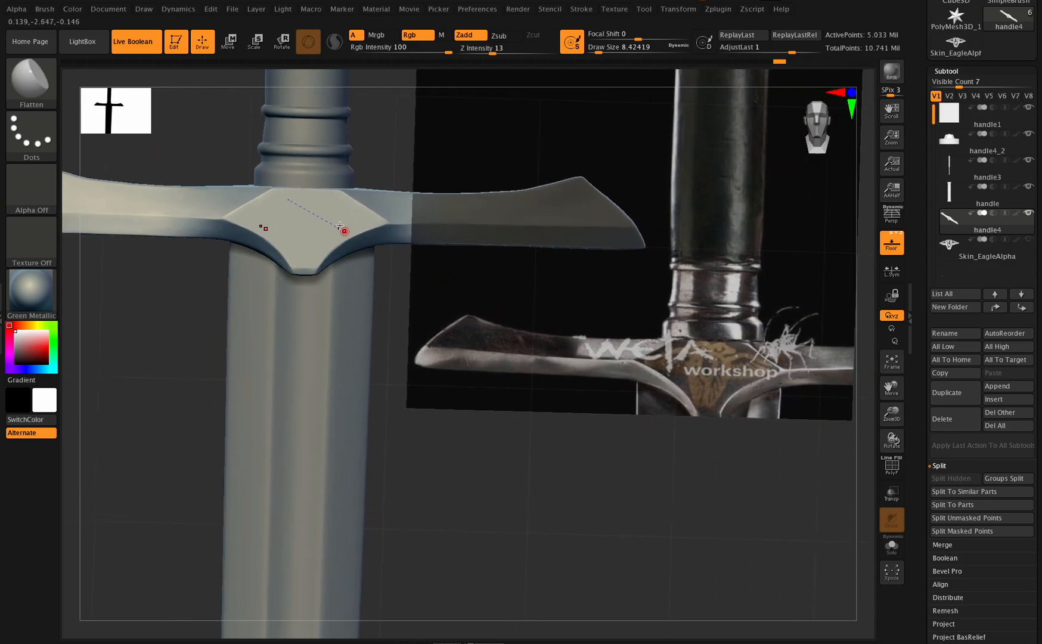
left_click(28, 74)
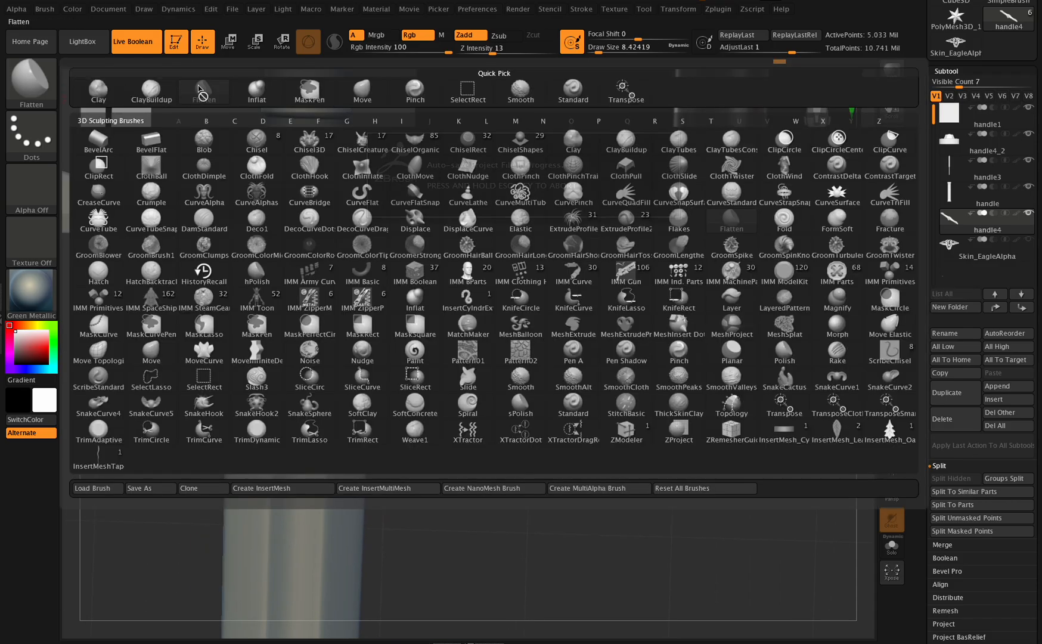
left_click(361, 88)
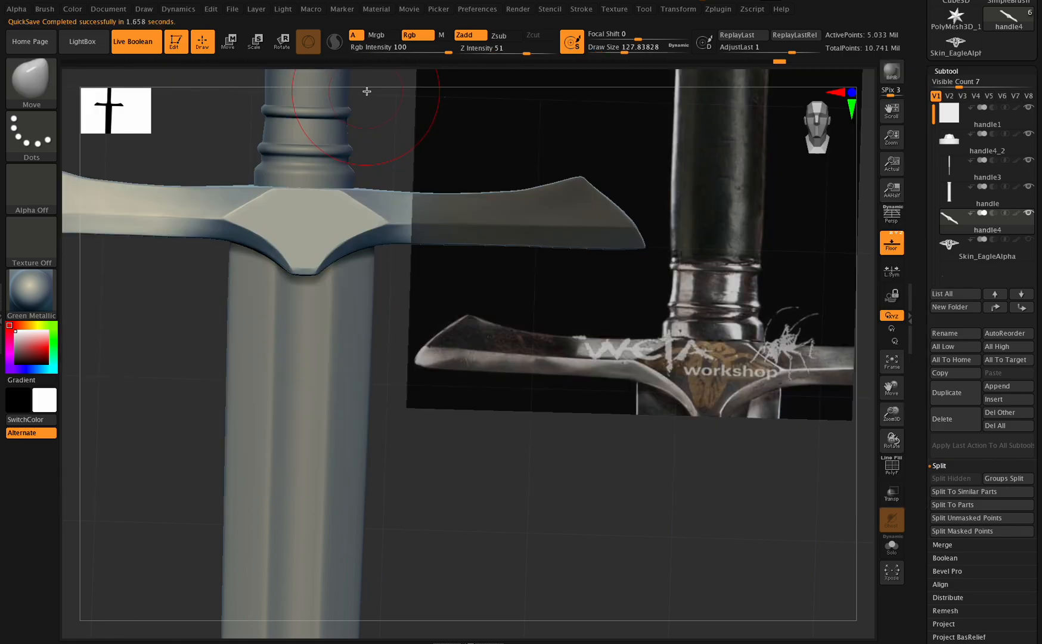
left_click_drag(595, 43, 611, 47)
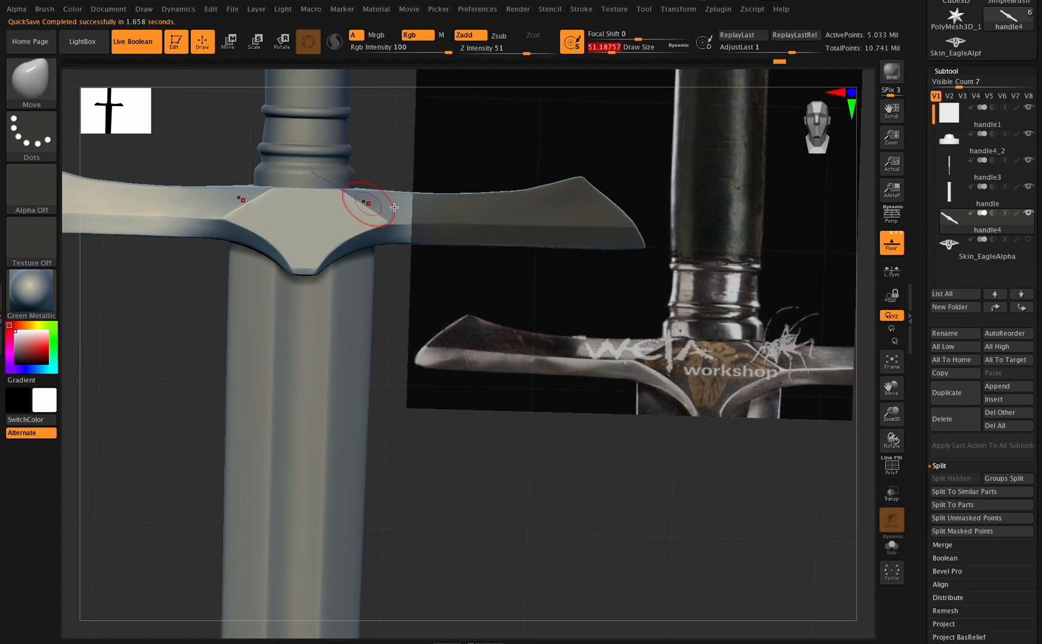
left_click_drag(892, 414, 892, 444)
left_click_drag(364, 215, 382, 217)
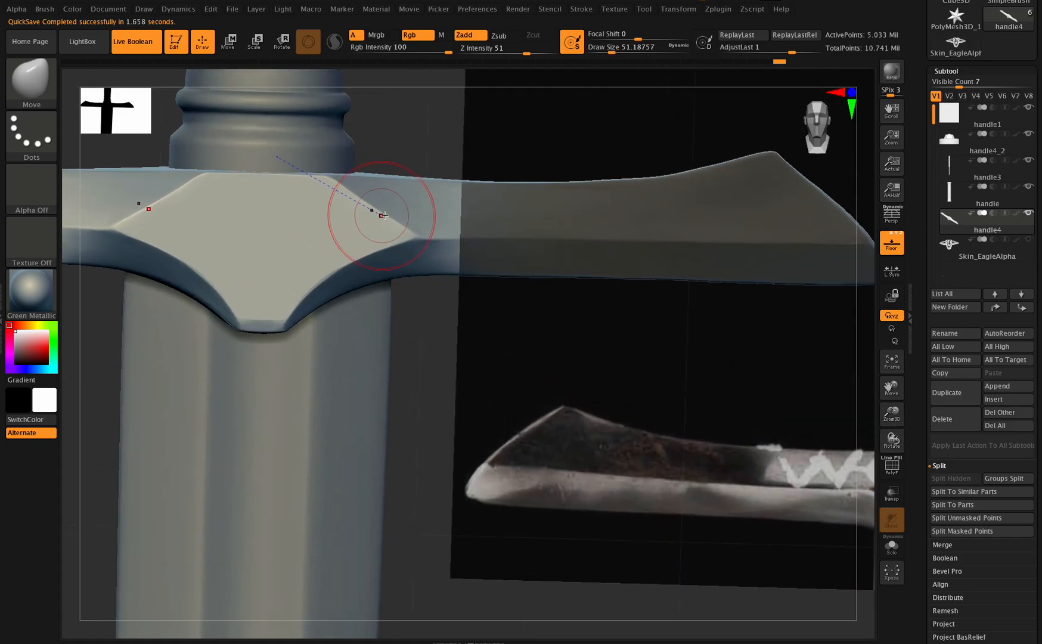
left_click_drag(892, 413, 855, 402)
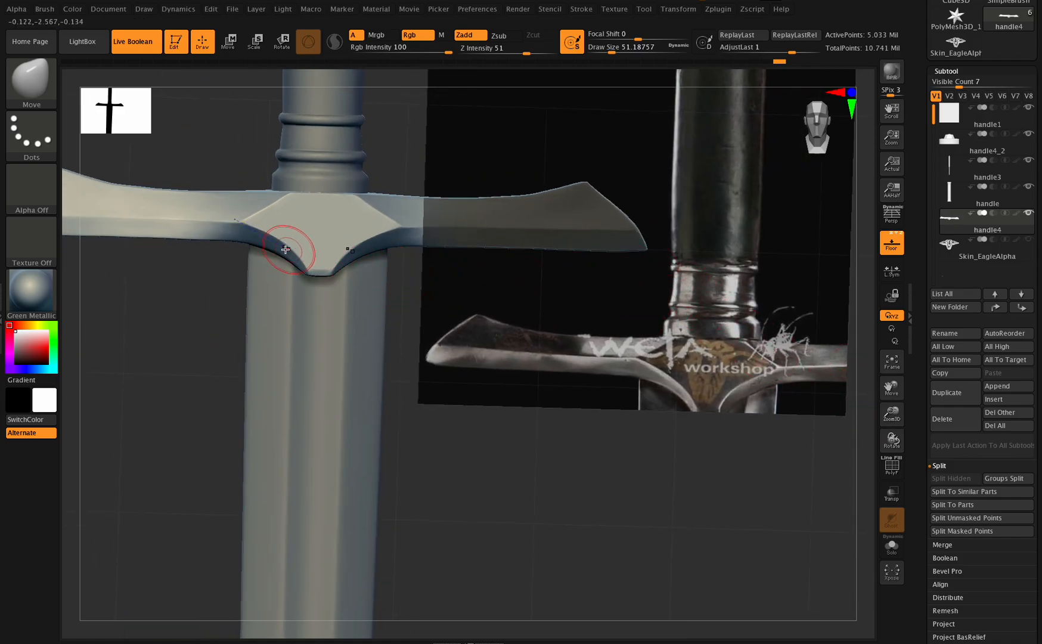
Step: Show the Skin_EagleAlpha emblem and move it back into the guard's centre face until it sits nearly flush
left_click_drag(891, 440, 910, 516)
left_click(1029, 241)
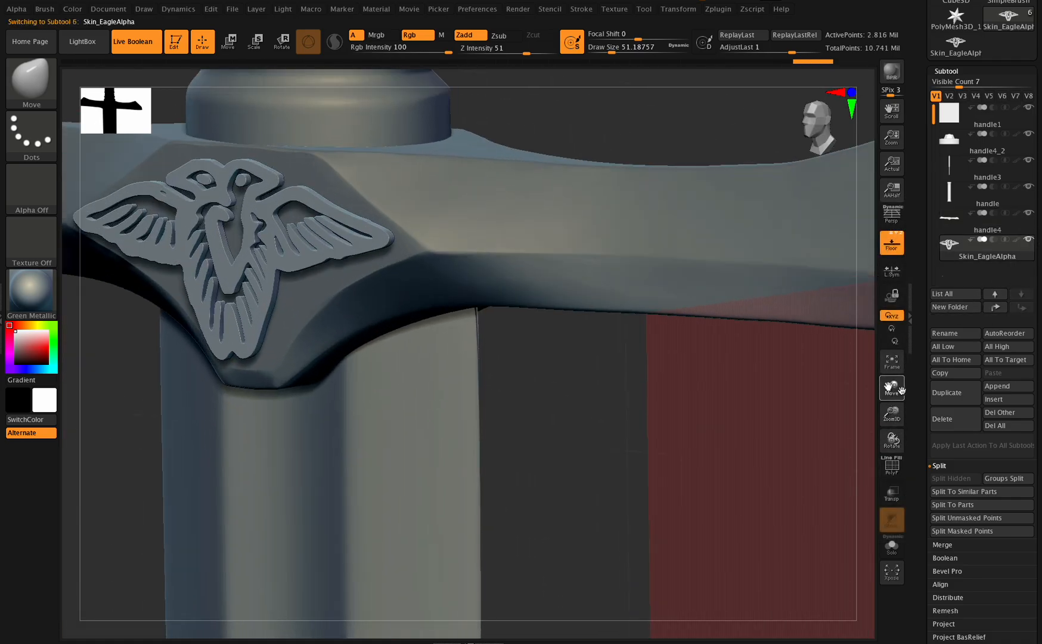
left_click_drag(891, 388, 930, 405)
left_click_drag(893, 442, 888, 437)
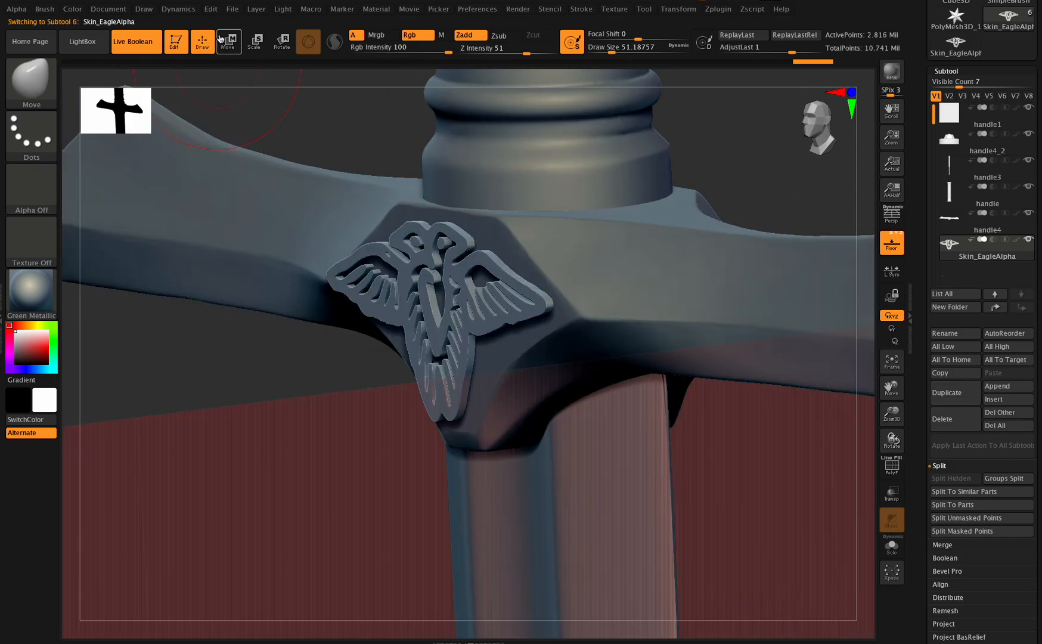
key("w")
left_click_drag(490, 315, 488, 355)
mouse_move(887, 442)
left_mouse_down()
mouse_move(881, 457)
mouse_move(887, 444)
left_mouse_up()
left_click_drag(498, 311, 774, 353)
left_click_drag(902, 437, 891, 442)
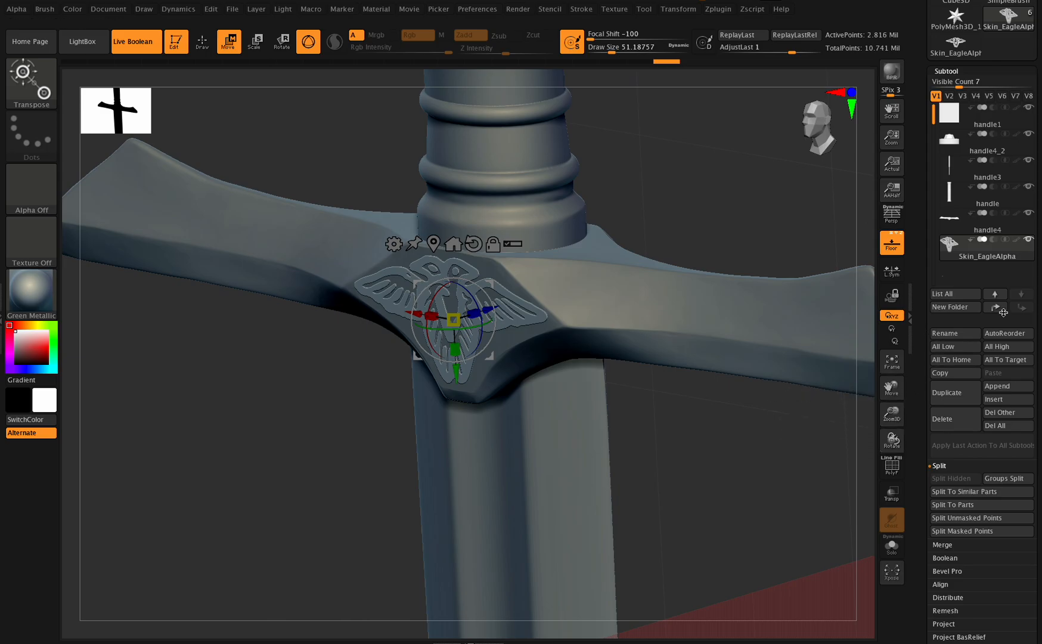
Step: Duplicate the Skin_EagleAlpha emblem and set the original to Boolean subtraction
left_click(959, 394)
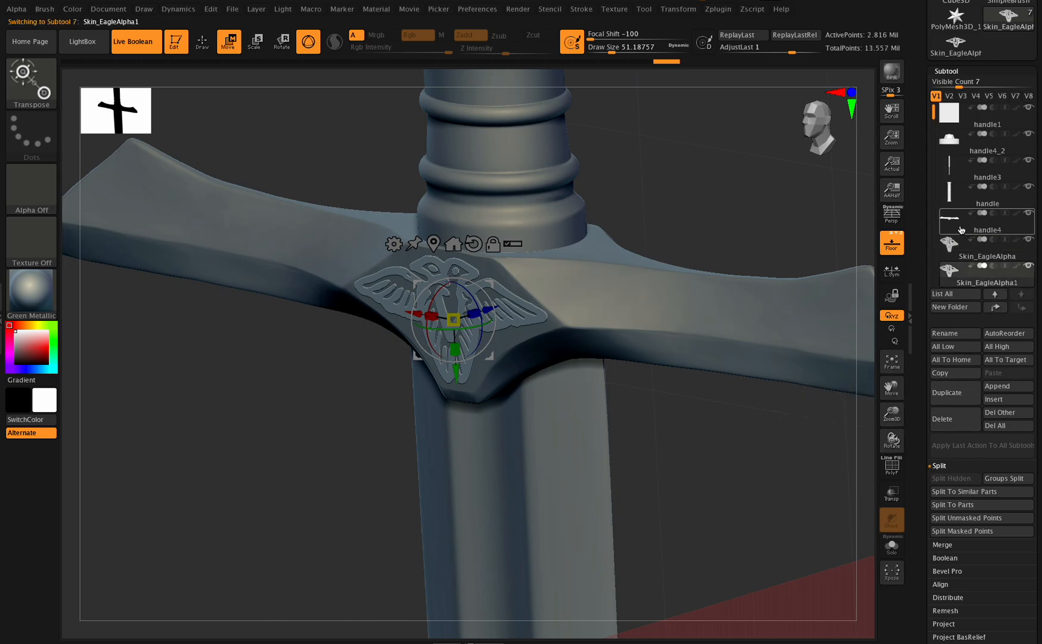
left_click(1001, 250)
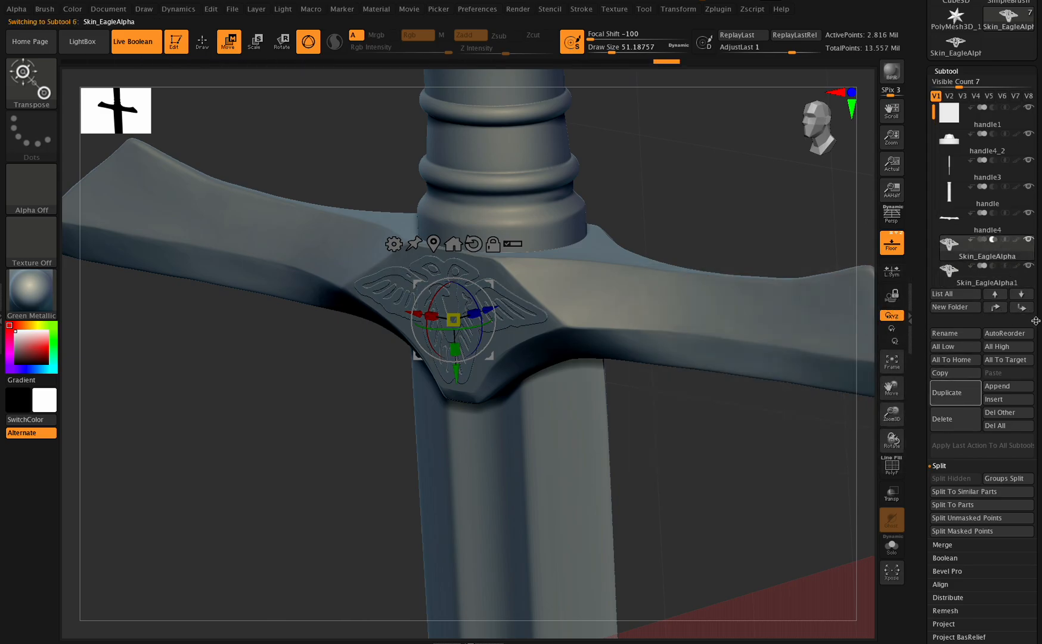
scroll(990, 432, "down", 3)
scroll(1039, 404, "down", 2)
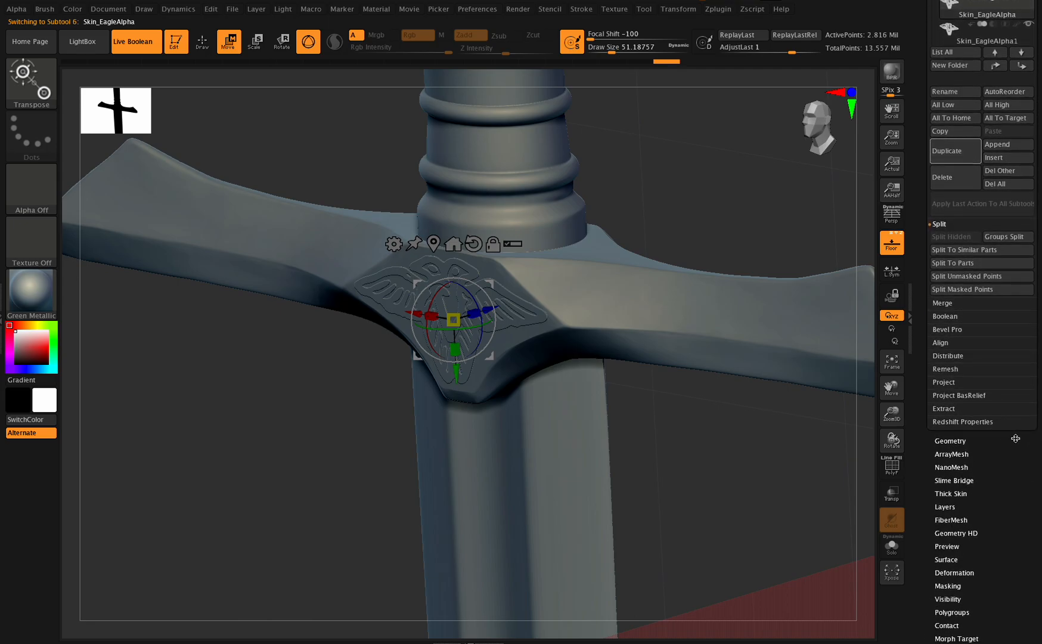
left_click_drag(1021, 452, 1008, 431)
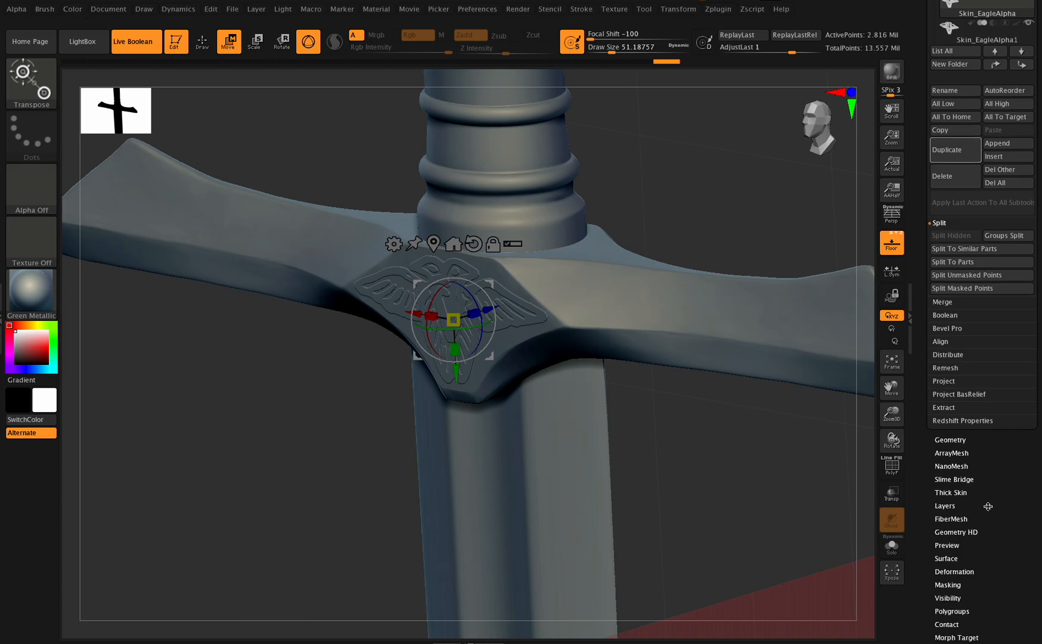
left_click(961, 569)
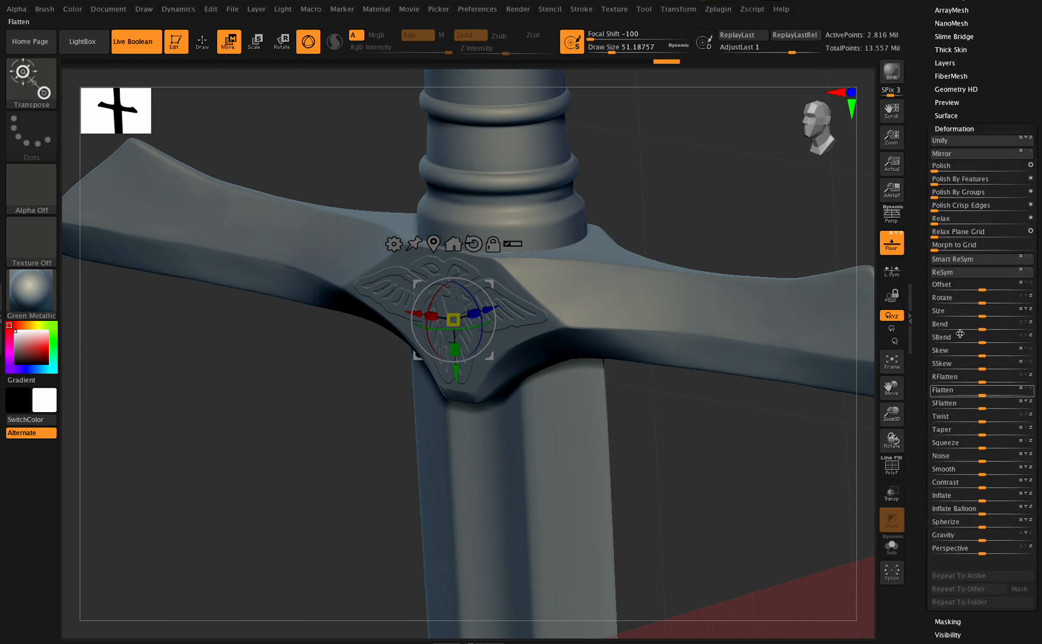
left_click(954, 128)
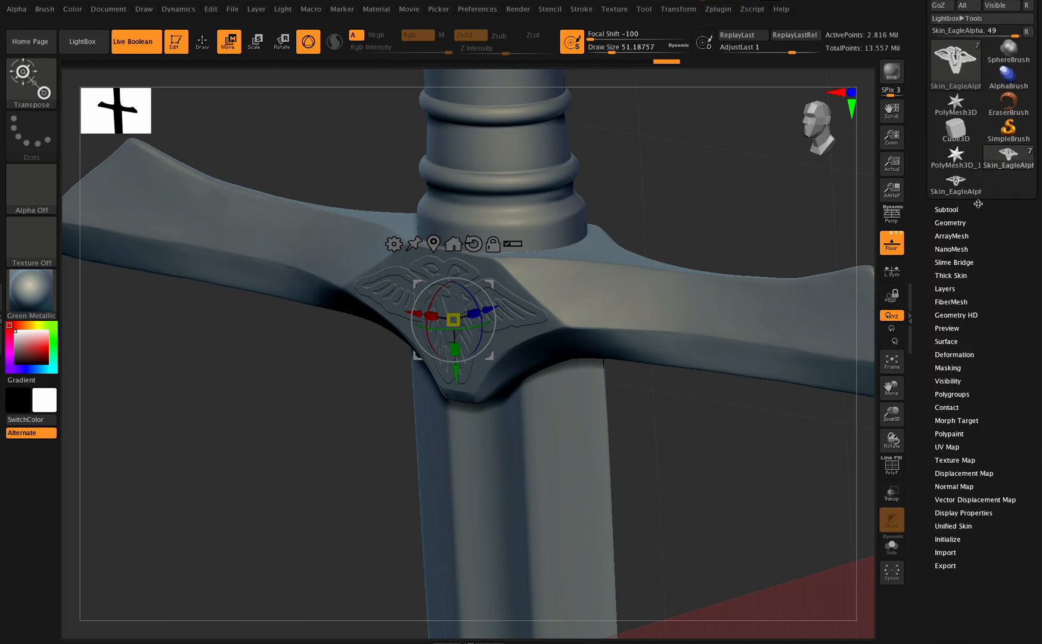
left_click(956, 208)
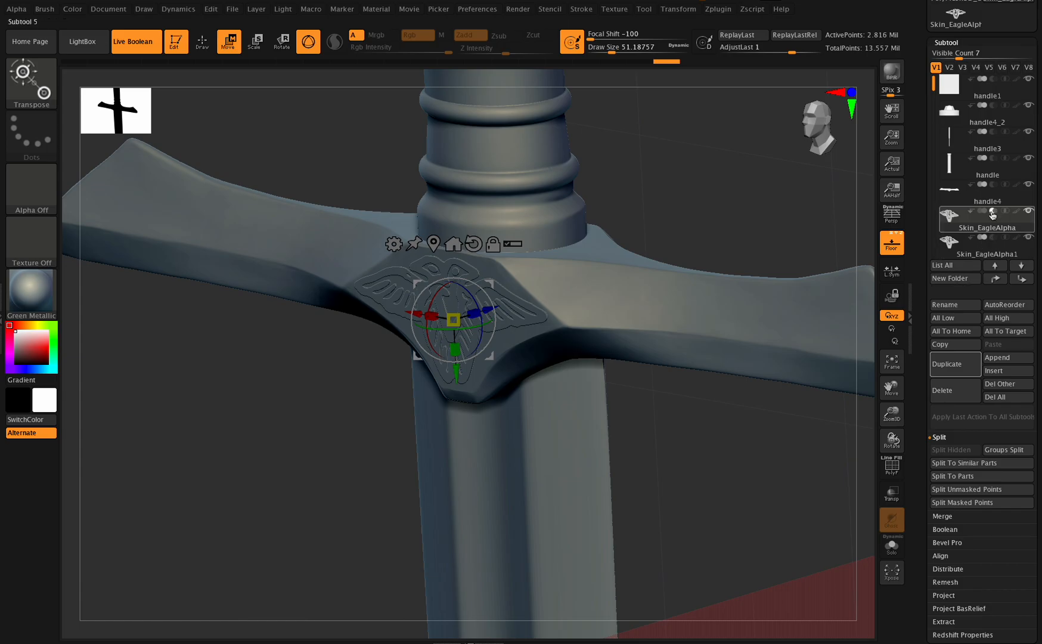
Step: Remesh the subtractive Skin_EagleAlpha emblem with DynaMesh at a resolution of 1912
scroll(999, 401, "down", 5)
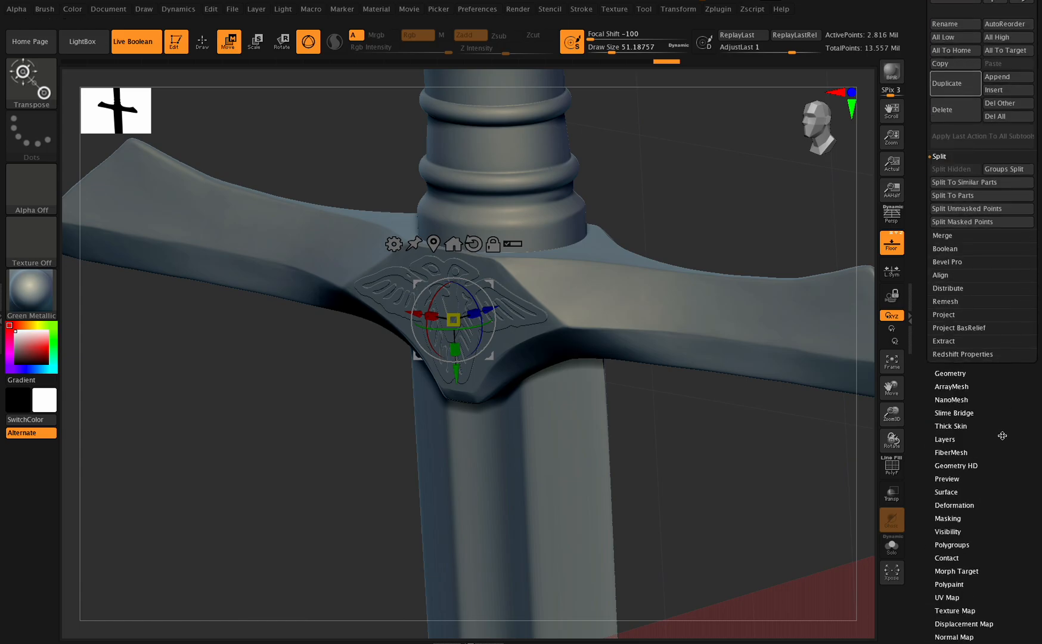
left_click(960, 373)
left_click(948, 192)
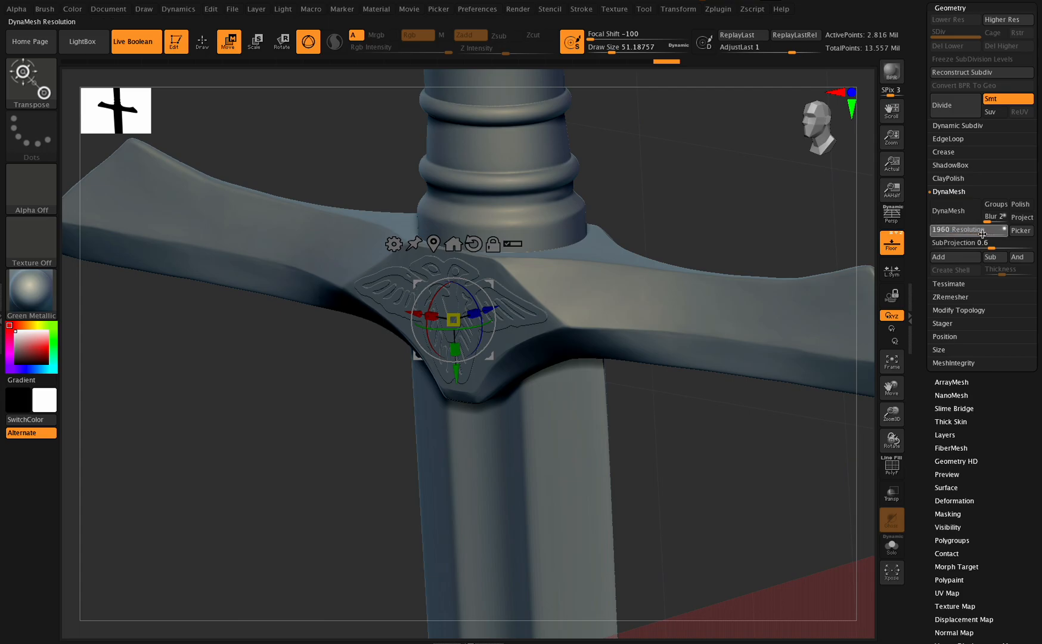
left_click_drag(982, 233, 980, 233)
left_click(955, 211)
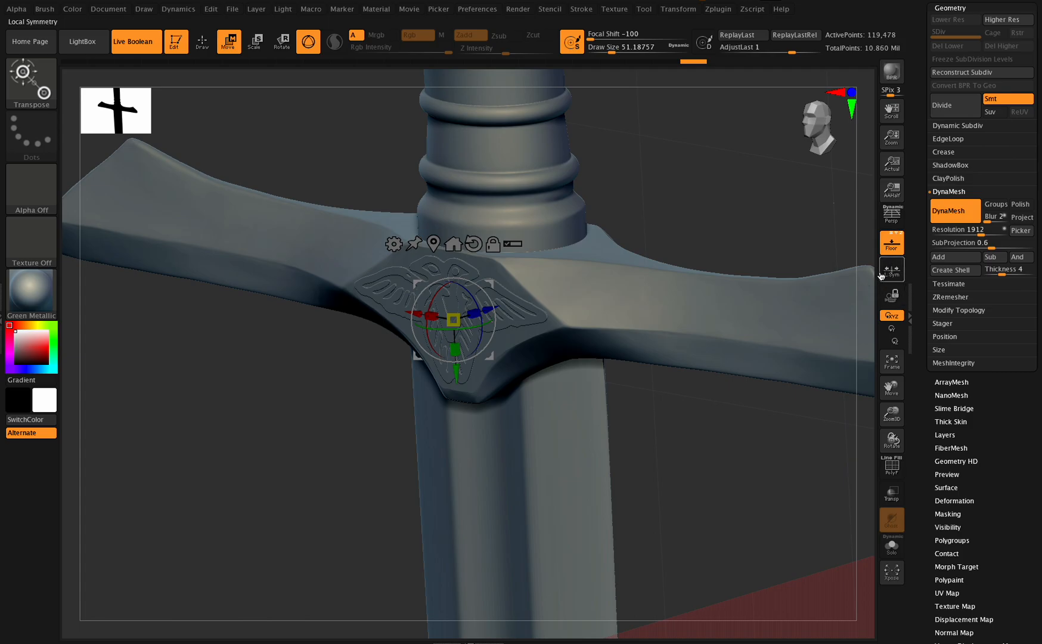
Step: Select the duplicate emblem Skin_EagleAlpha1, try remeshing it with DynaMesh at a resolution of 1536, and undo the remesh
left_click(535, 308, "alt")
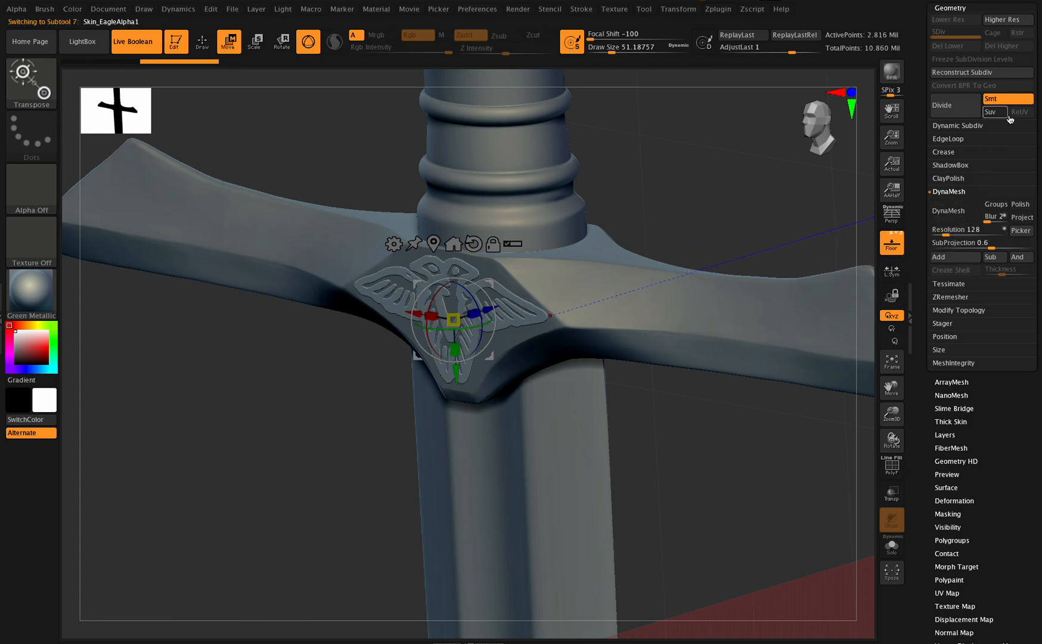
left_click(946, 230)
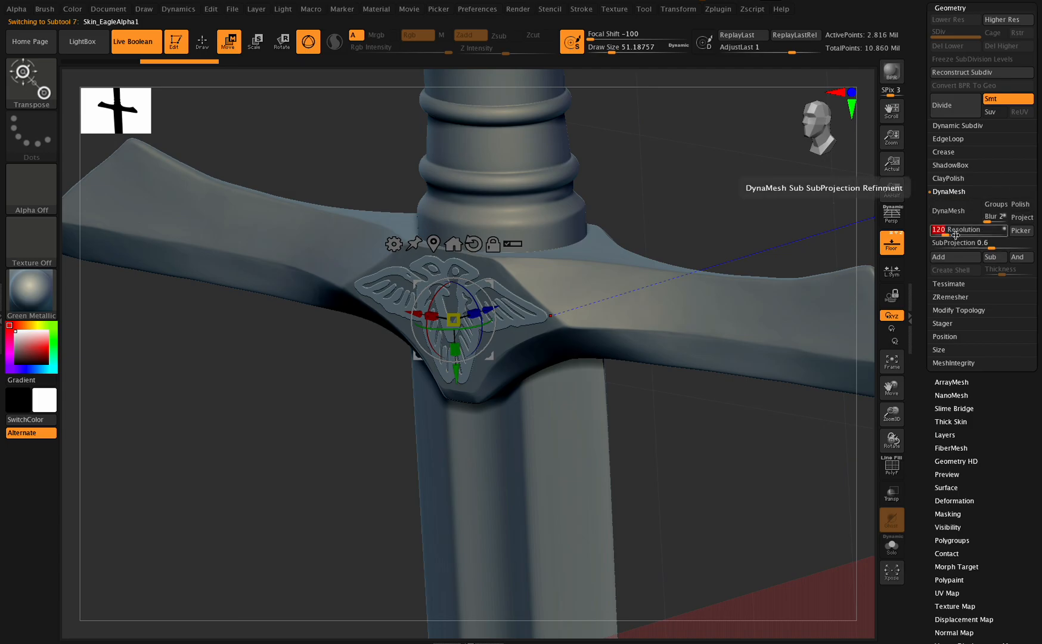
left_click_drag(950, 229, 954, 230)
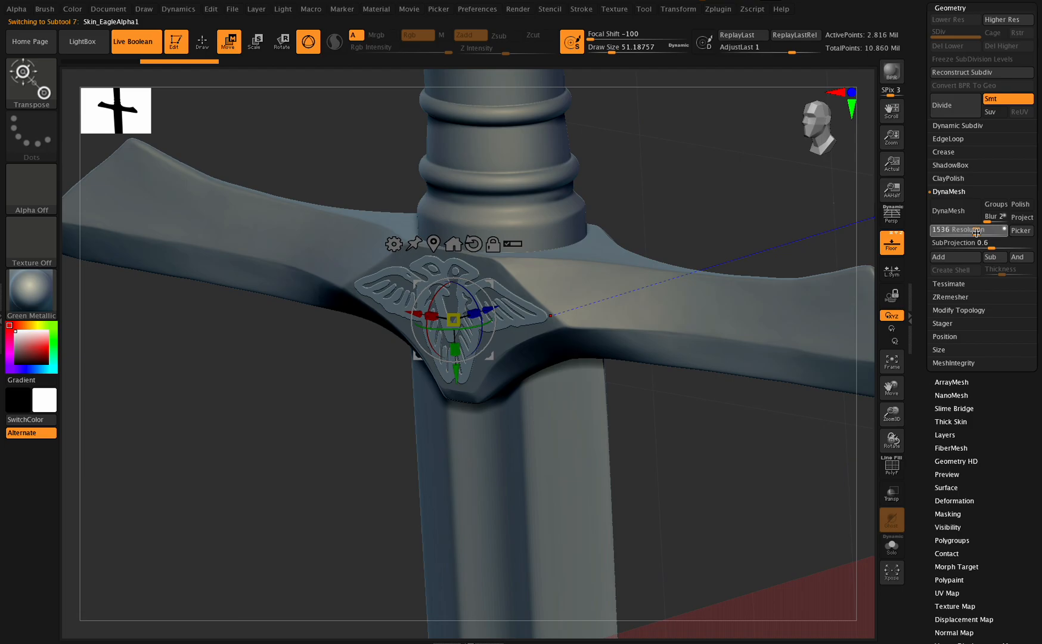
left_click(970, 216)
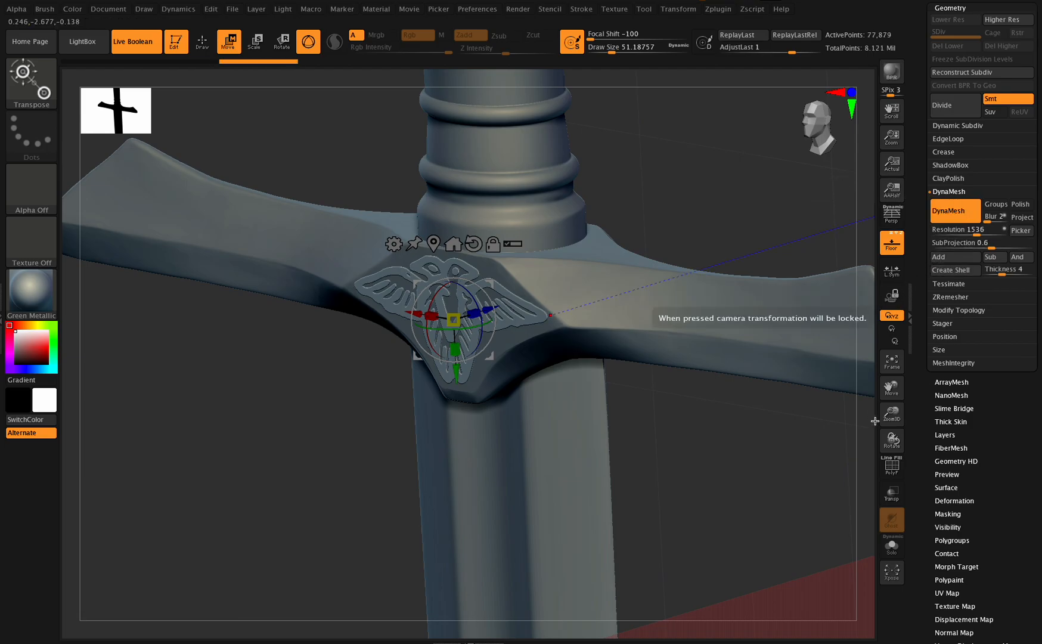
left_click_drag(892, 413, 918, 500)
key("ctrl+z")
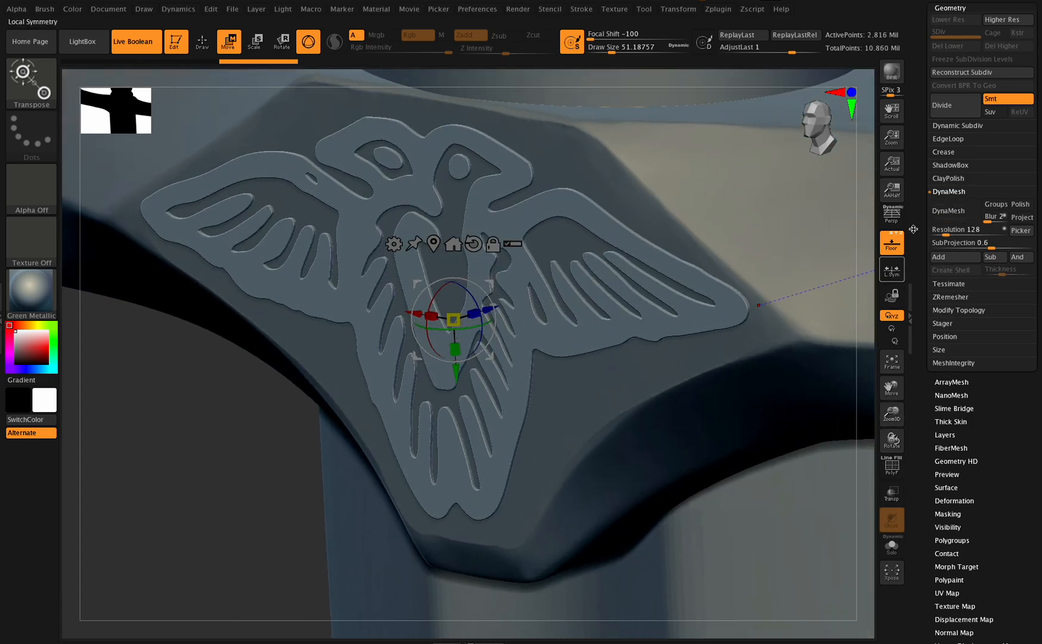
Step: Try remeshing Skin_EagleAlpha1 with DynaMesh at a resolution of 2232 and undo it
left_click_drag(980, 231, 986, 231)
left_click(952, 214)
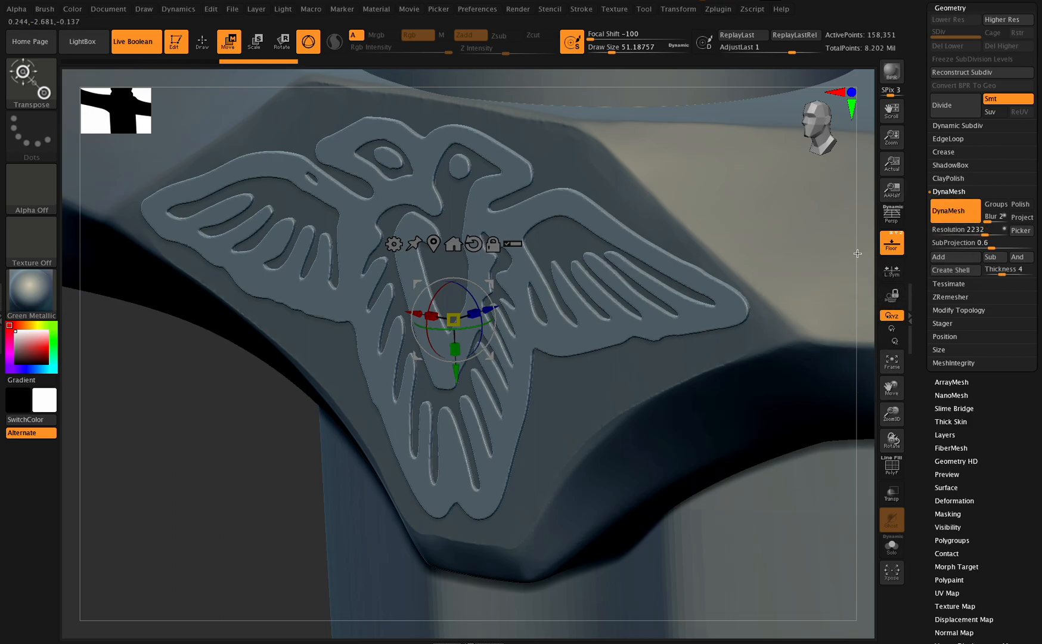
key("ctrl+z")
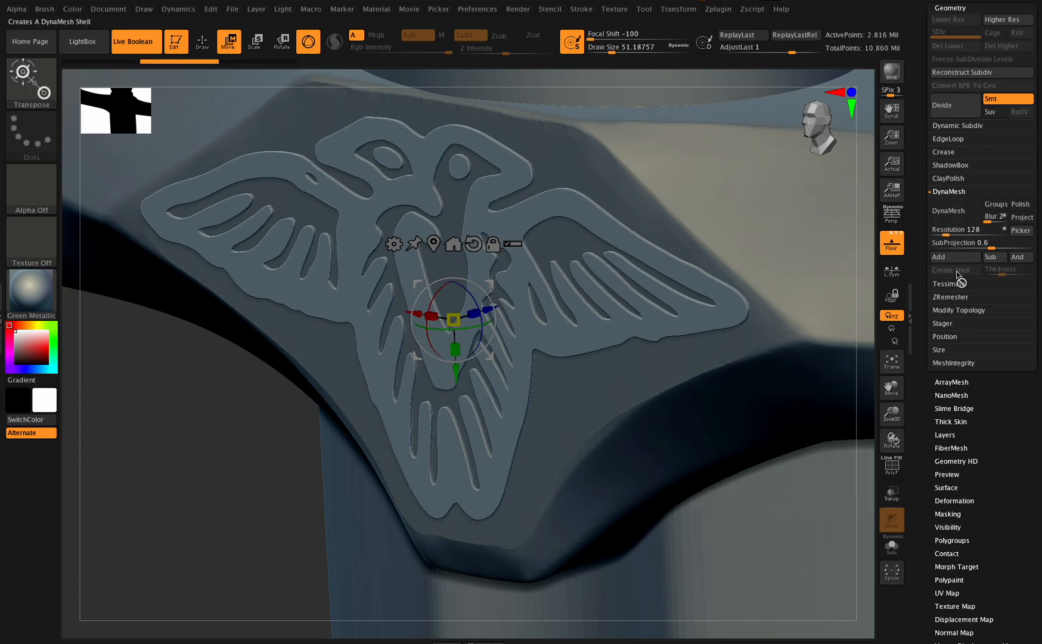
Step: Try a finer DynaMesh on Skin_EagleAlpha1 at a resolution of 3472, check its edges, and undo it
left_click(958, 309)
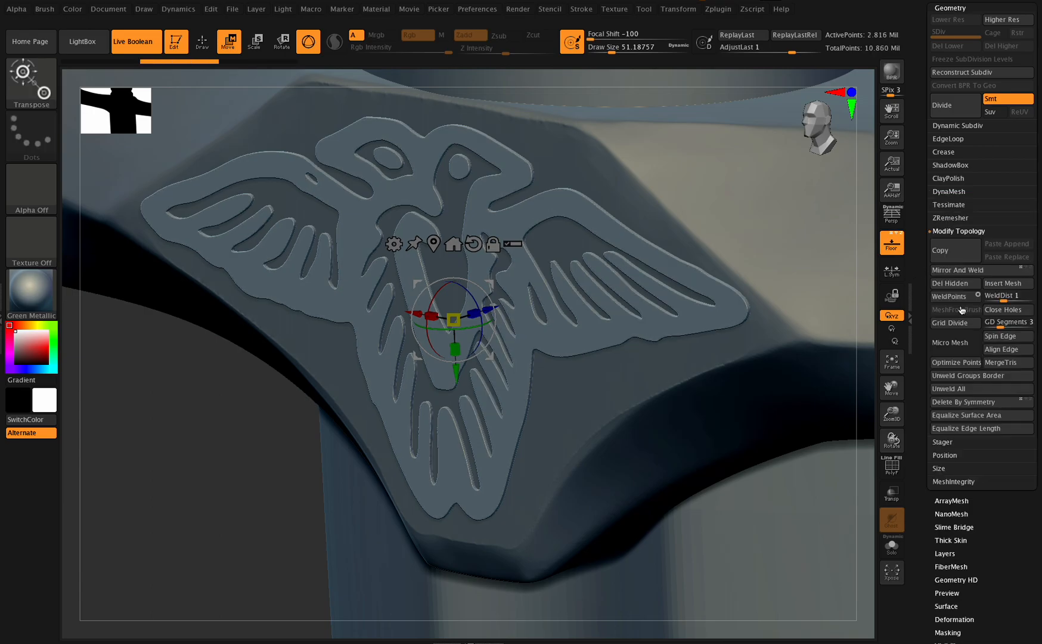
left_click(949, 192)
left_click_drag(958, 234, 997, 235)
left_click(969, 218)
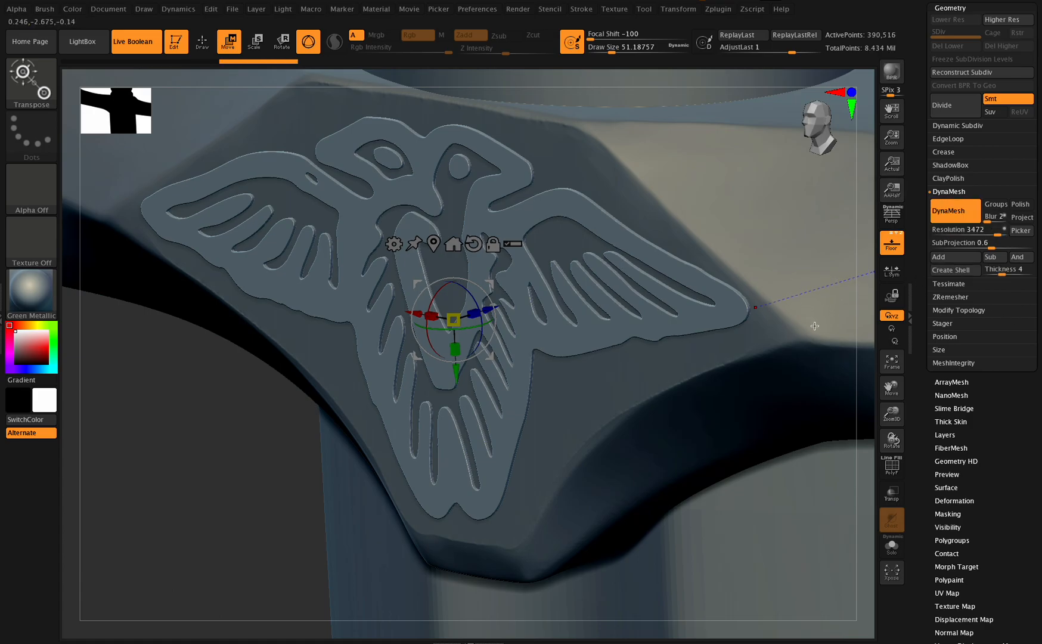
mouse_move(888, 414)
left_mouse_down()
mouse_move(871, 399)
mouse_move(899, 466)
mouse_move(880, 441)
mouse_move(873, 395)
mouse_move(878, 407)
mouse_move(894, 382)
left_mouse_up()
key("ctrl")
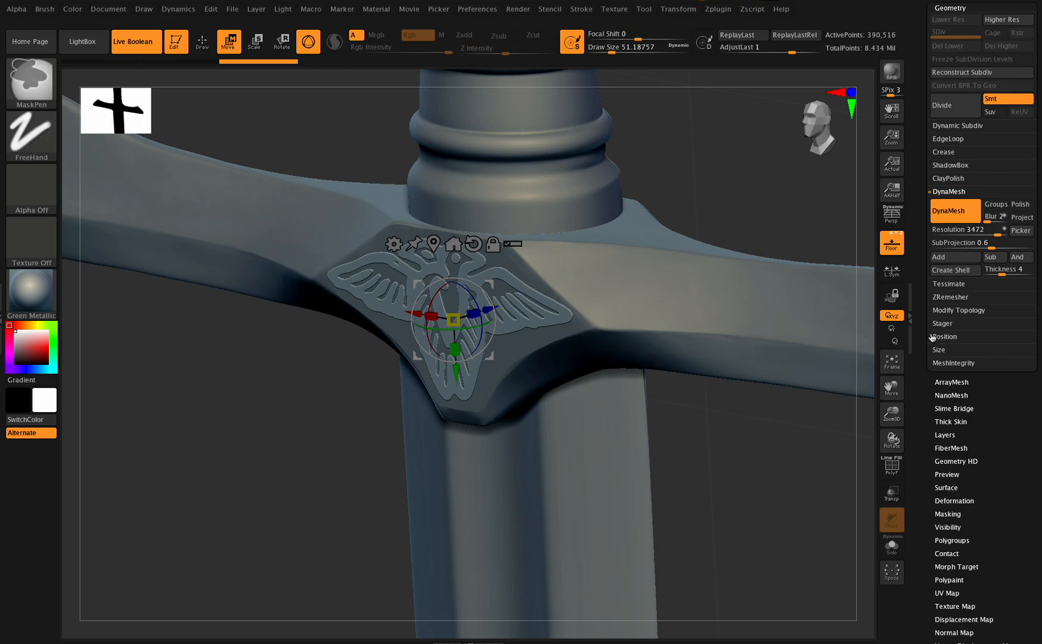
key("ctrl+z")
Step: Switch the DynaMesh resolution slider's mode and remesh Skin_EagleAlpha1 at a resolution of 2432
left_click(1003, 232)
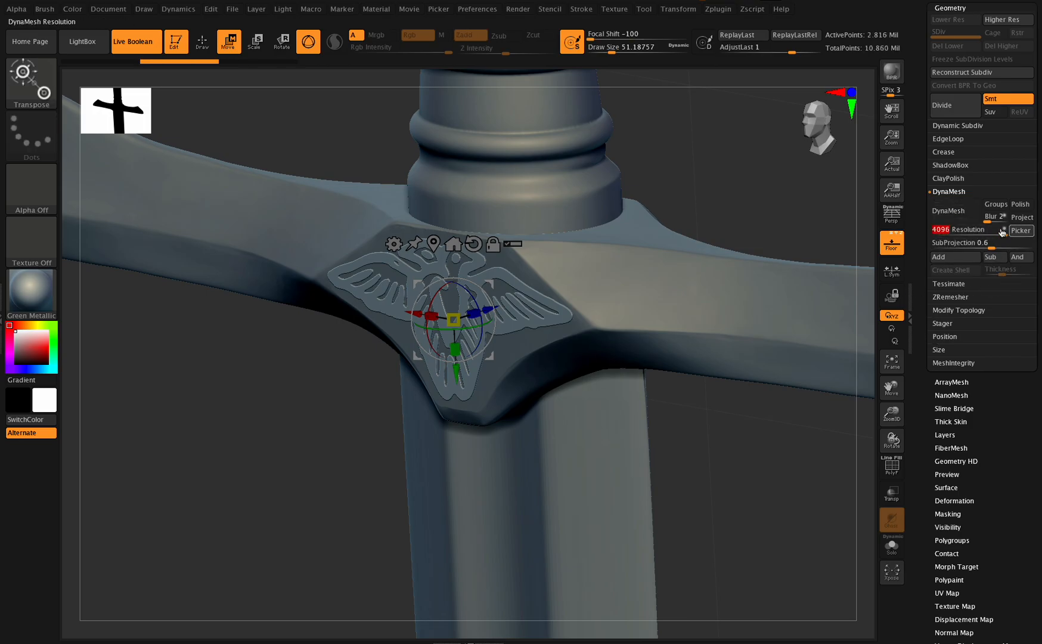
key("Return")
left_click_drag(997, 230, 985, 231)
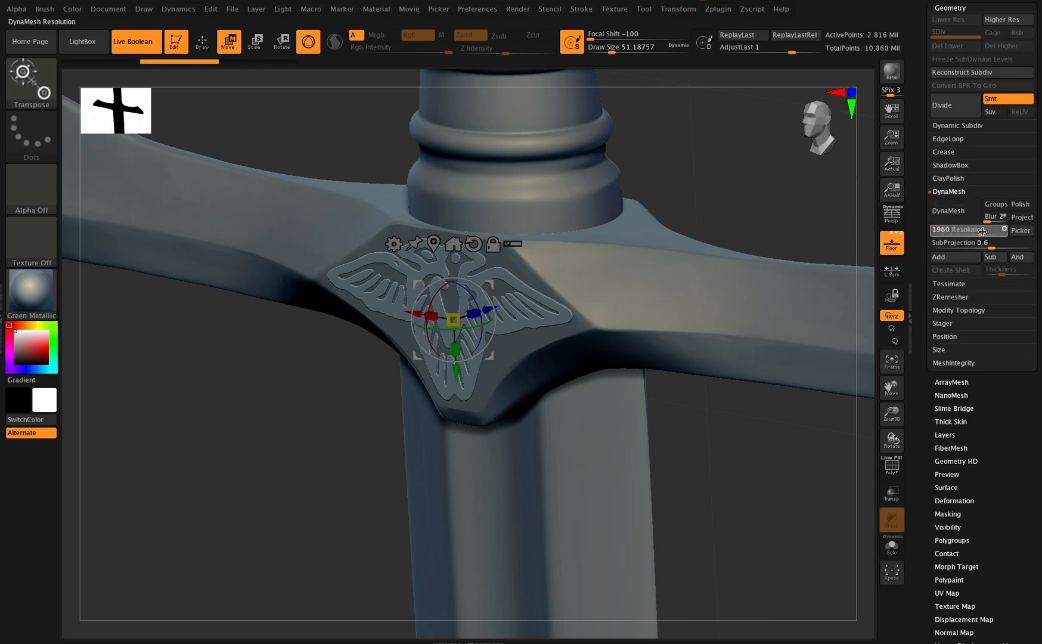
left_click(966, 224)
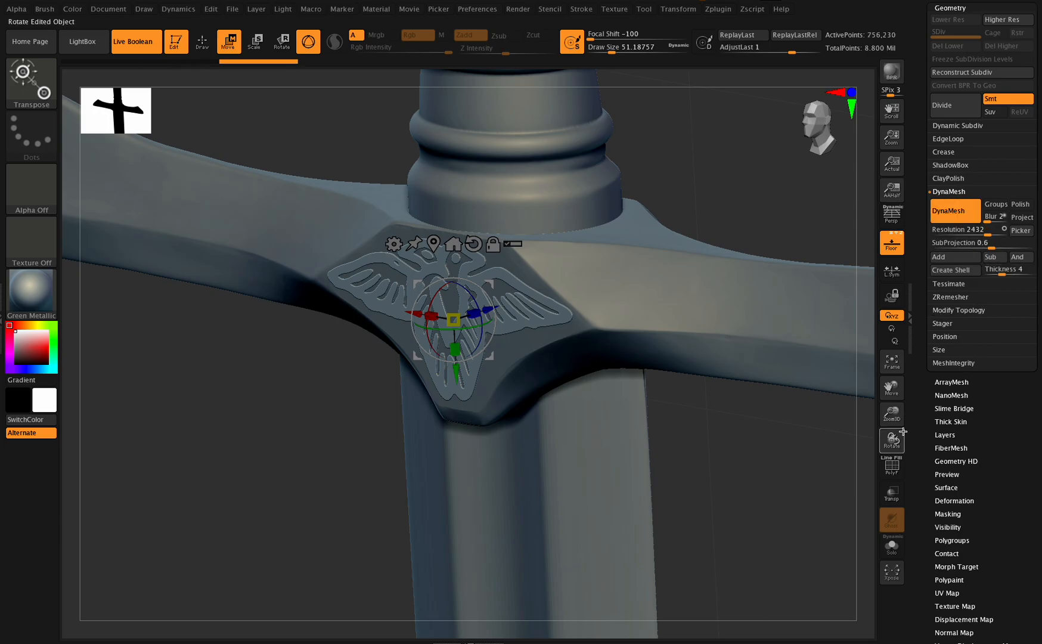
left_click_drag(892, 414, 905, 380)
left_click_drag(1039, 228, 1040, 287)
left_click(960, 55)
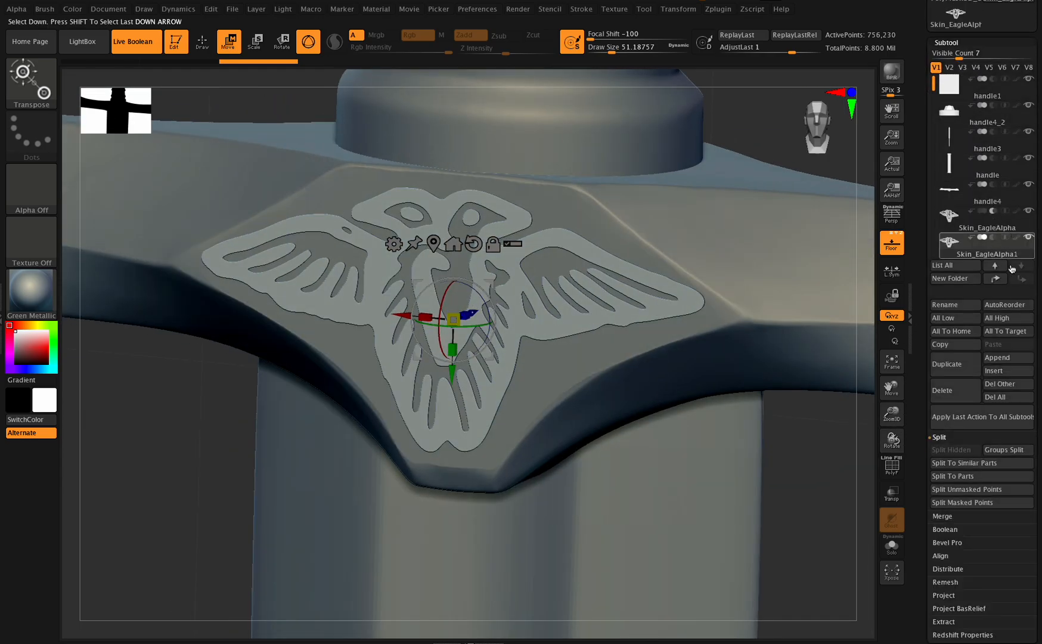
left_click(983, 556)
left_click_drag(1039, 477, 956, 244)
left_click(949, 102)
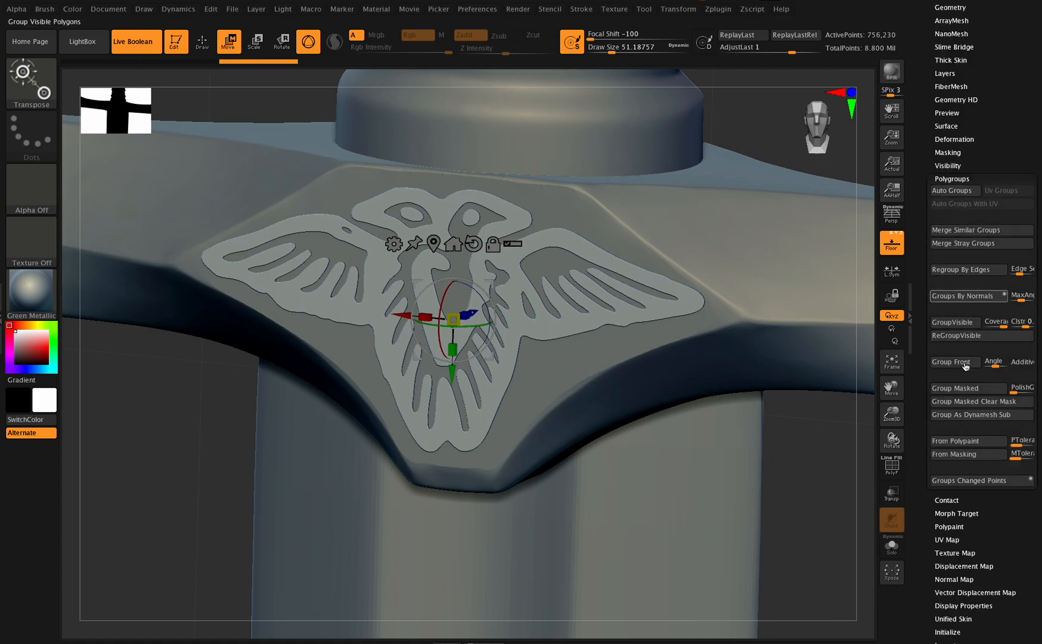
left_click_drag(996, 147, 996, 370)
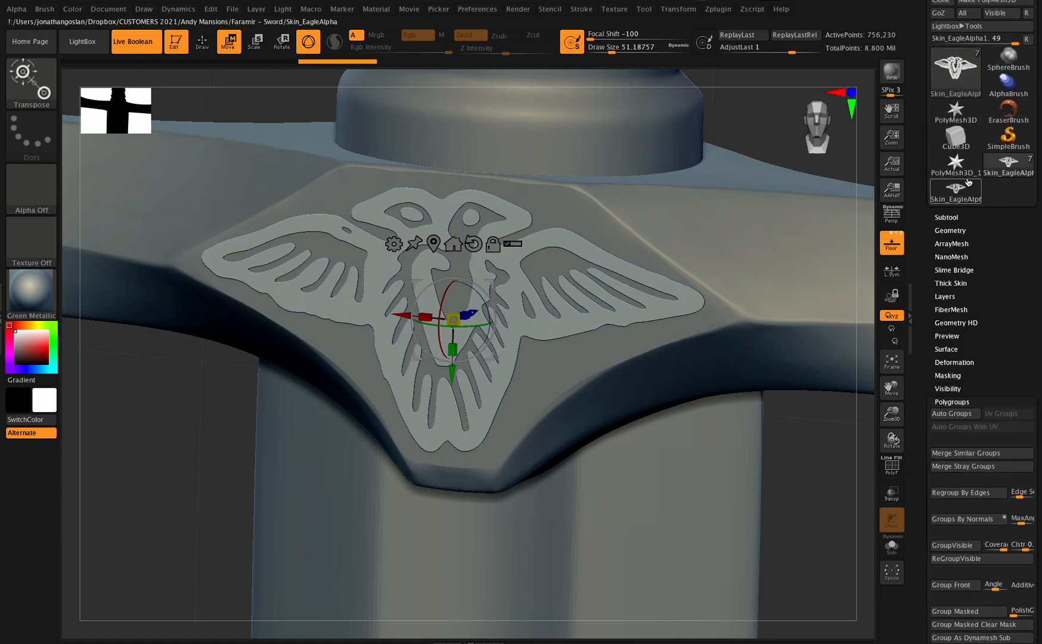
Step: Select the guard subtool handle4 and merge the subtractive Skin_EagleAlpha emblem below it into it
left_click(945, 215)
left_click(975, 198)
left_click(972, 211)
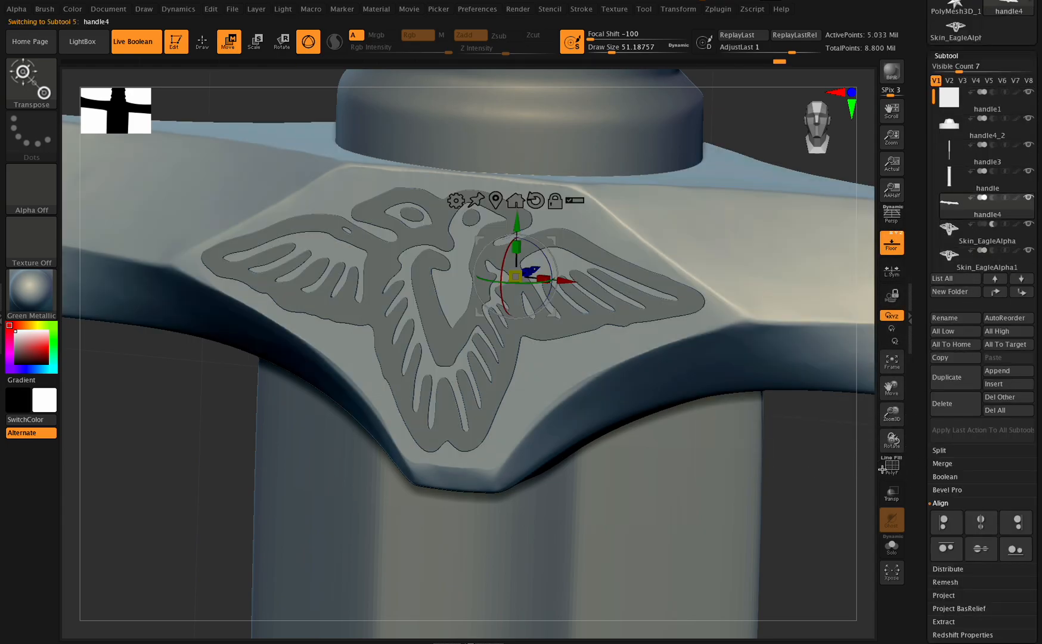
left_click(938, 466)
left_click(950, 476)
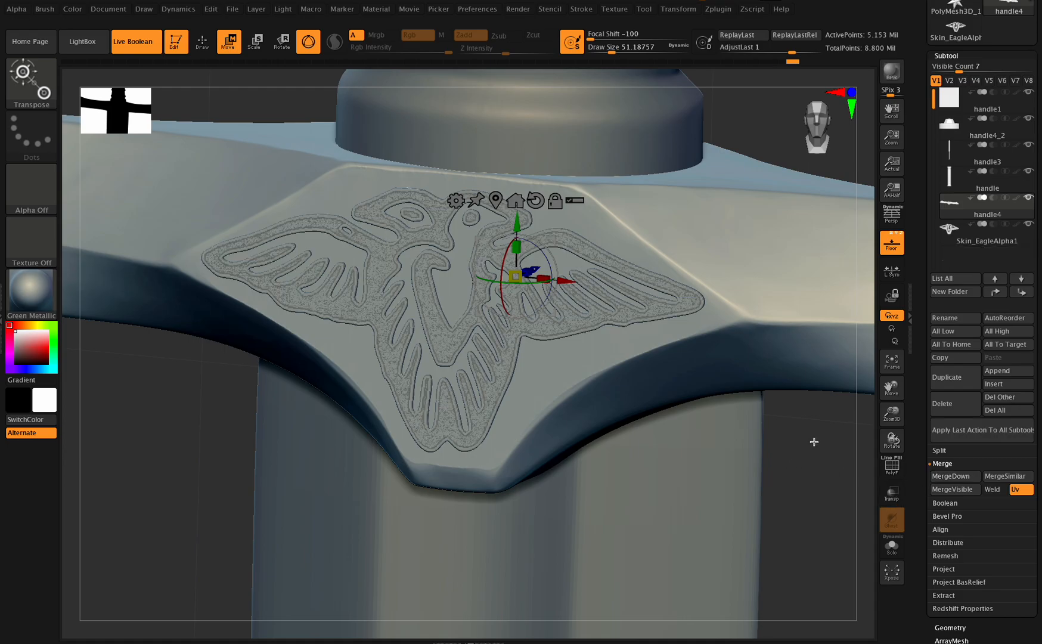
Step: Hide Skin_EagleAlpha1, try cutting the emblem into the merged guard by updating its DynaMesh, and undo the cut
key("ctrl")
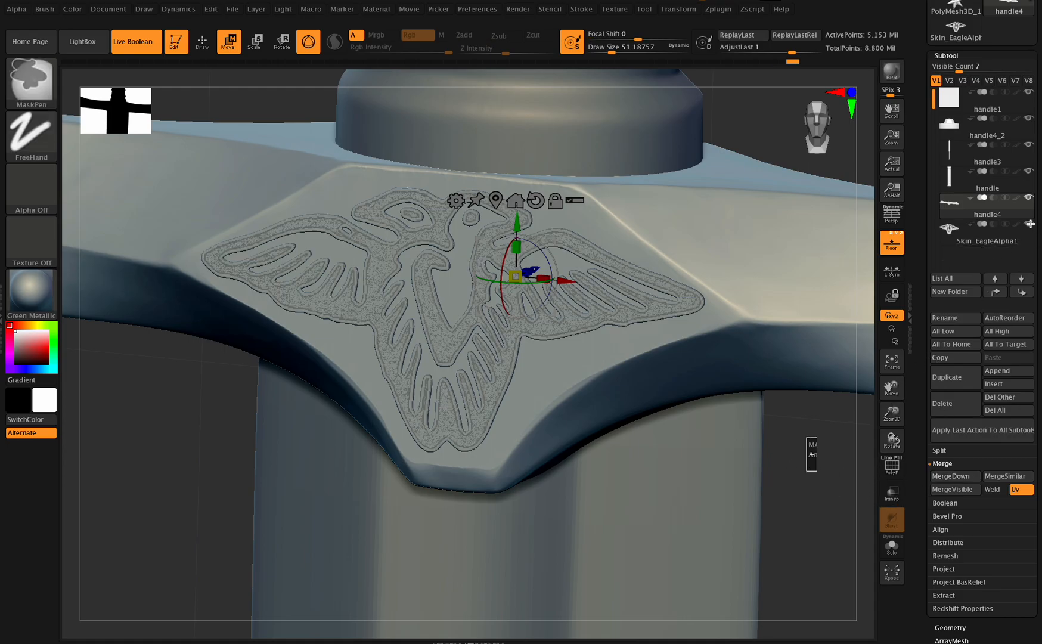
left_click(1029, 224)
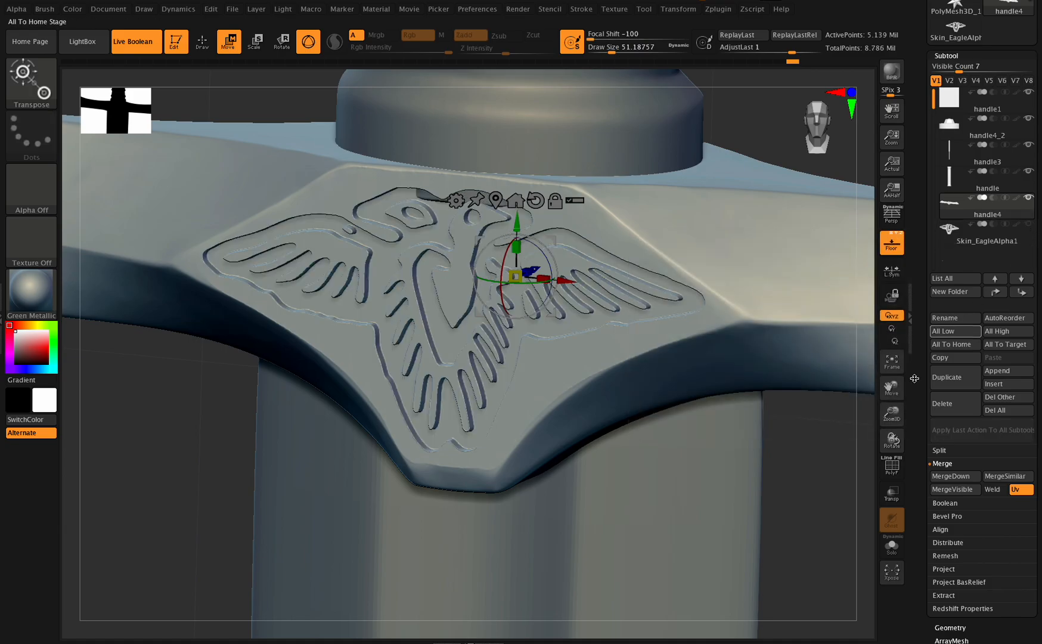
mouse_move(895, 418)
left_mouse_down()
mouse_move(869, 413)
mouse_move(904, 444)
mouse_move(879, 452)
mouse_move(875, 410)
mouse_move(884, 432)
mouse_move(901, 426)
left_mouse_up()
key("ctrl+z")
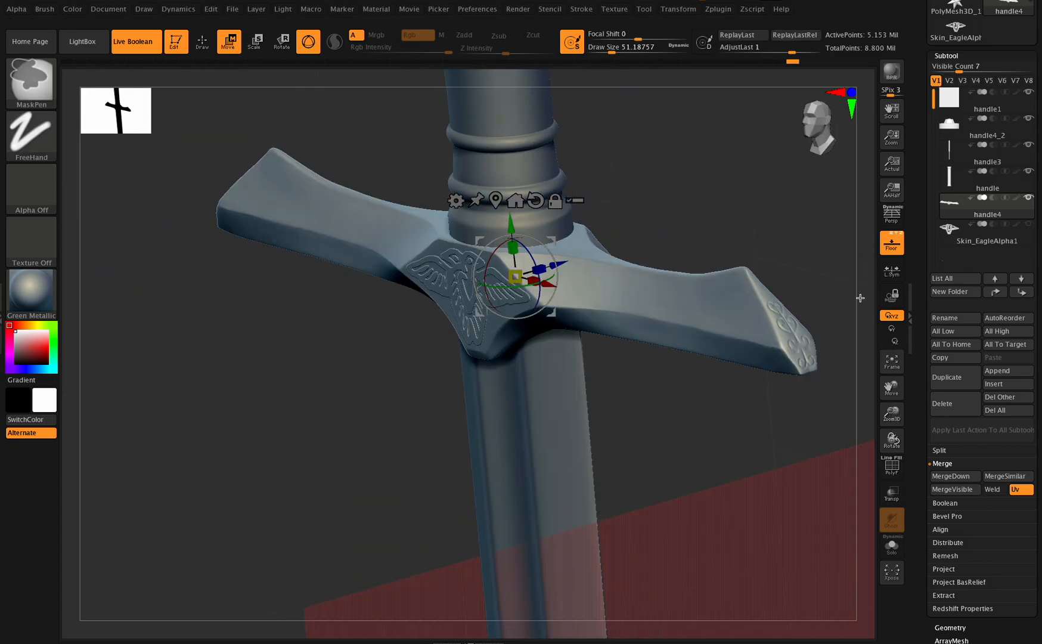
Step: Split the merged handle4 into parts and merge the subtools below the guard, starting from handle6, into one emblem subtool
left_click(946, 450)
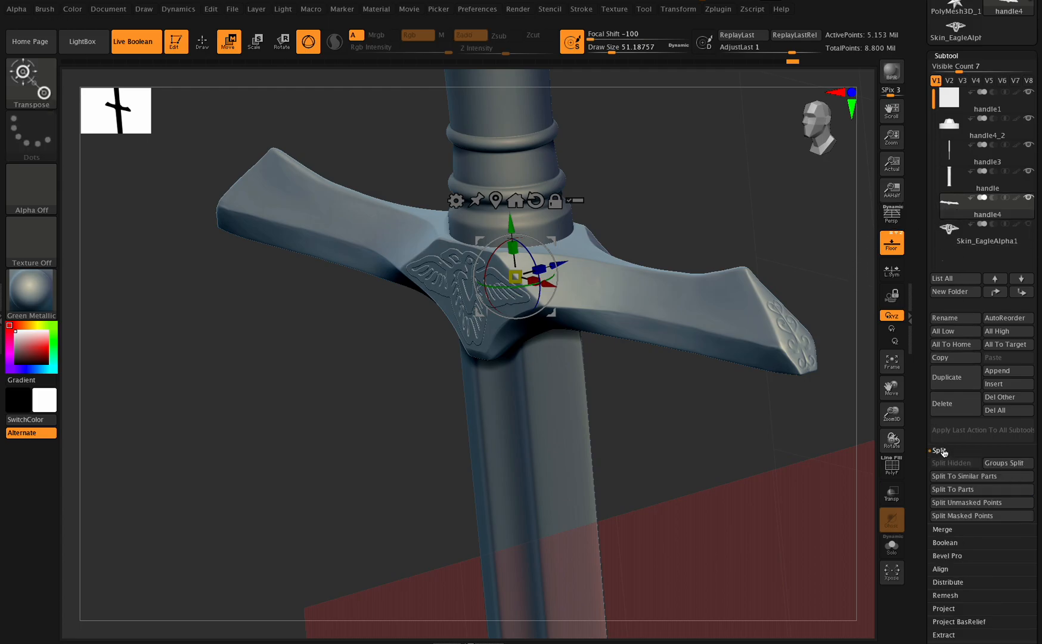
left_click(961, 488)
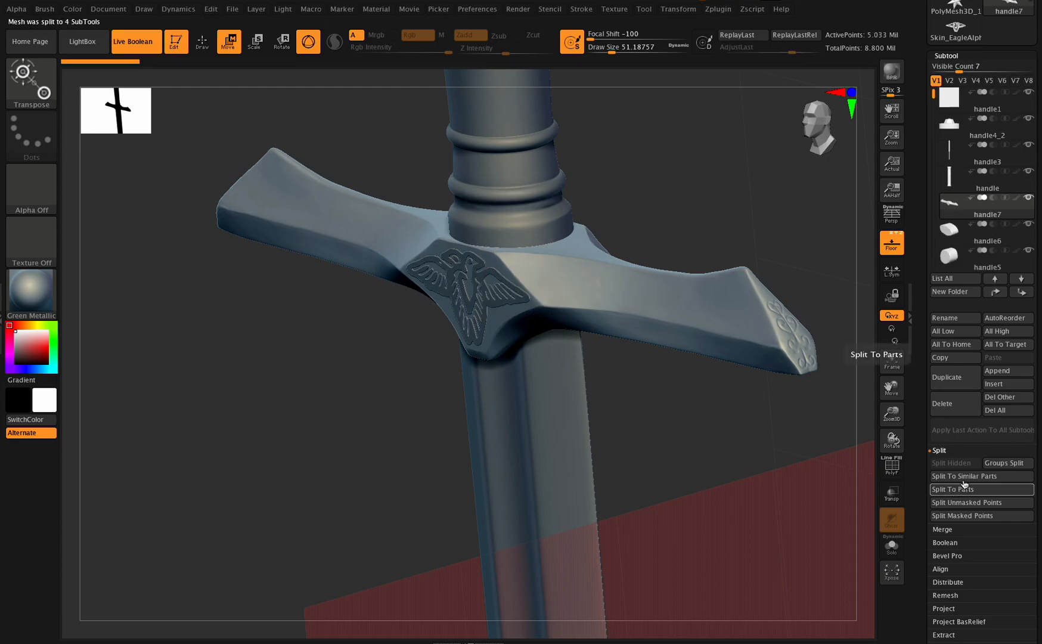
left_click(951, 229)
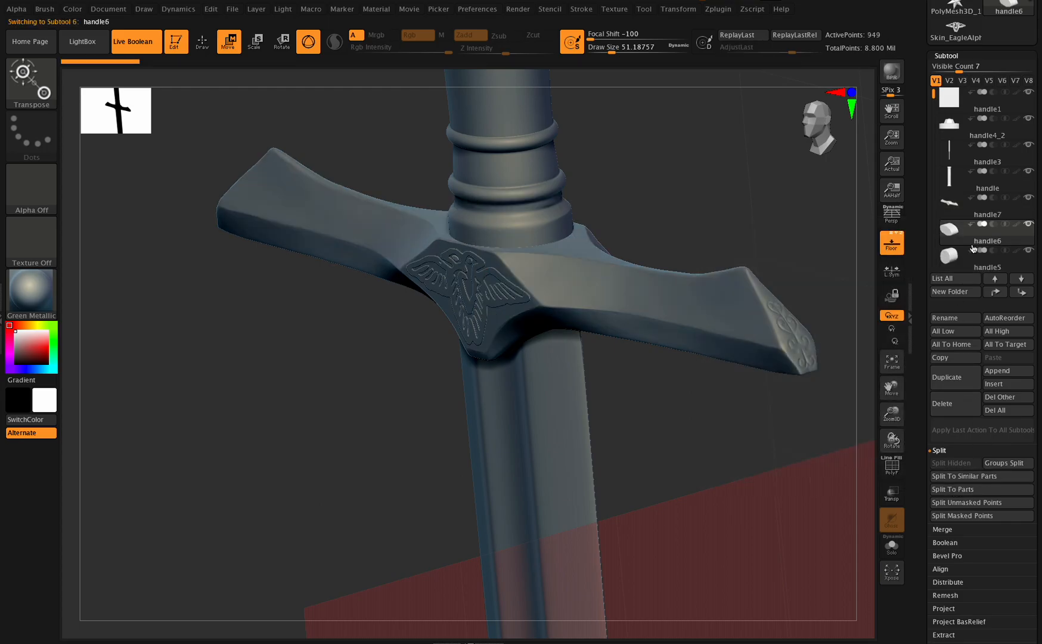
left_click(945, 529)
left_click(945, 476)
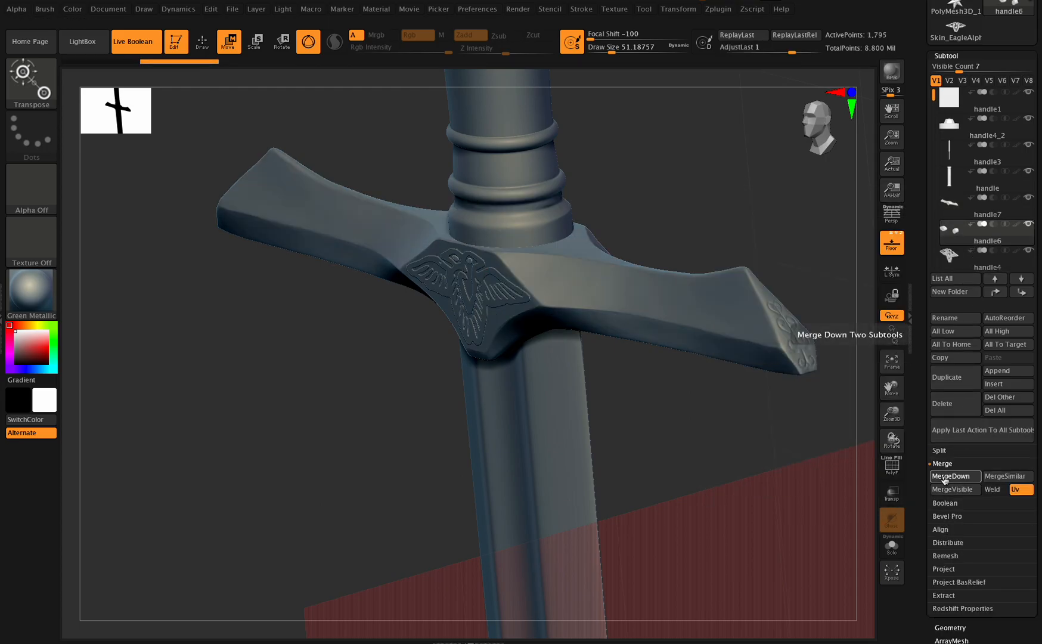
left_click(949, 481)
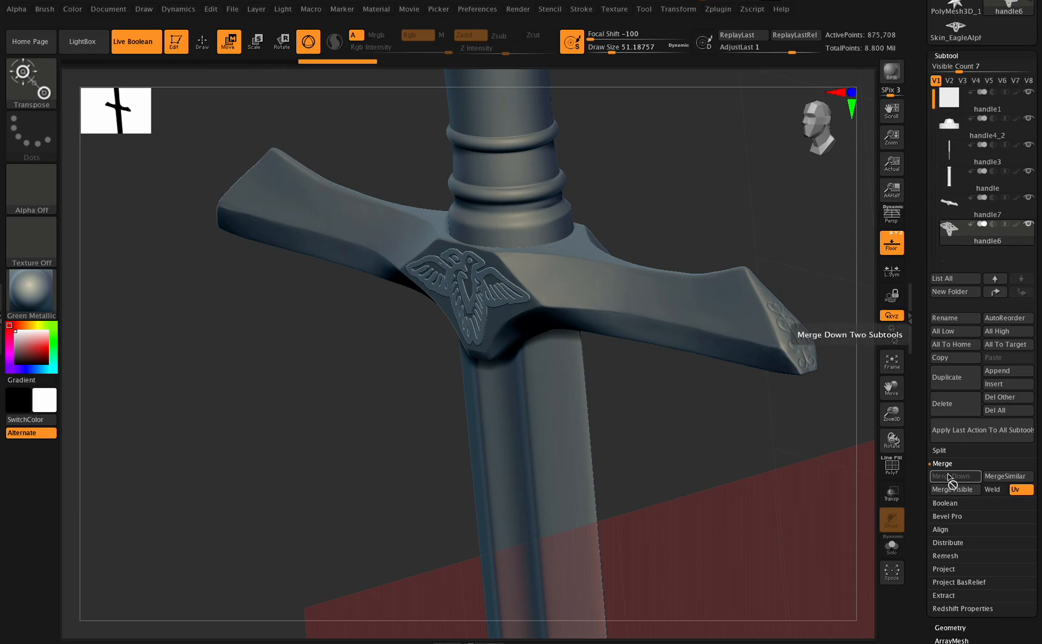
Step: Duplicate the merged emblem, reselect the original handle6, and centre the gizmo on it
left_click(955, 376)
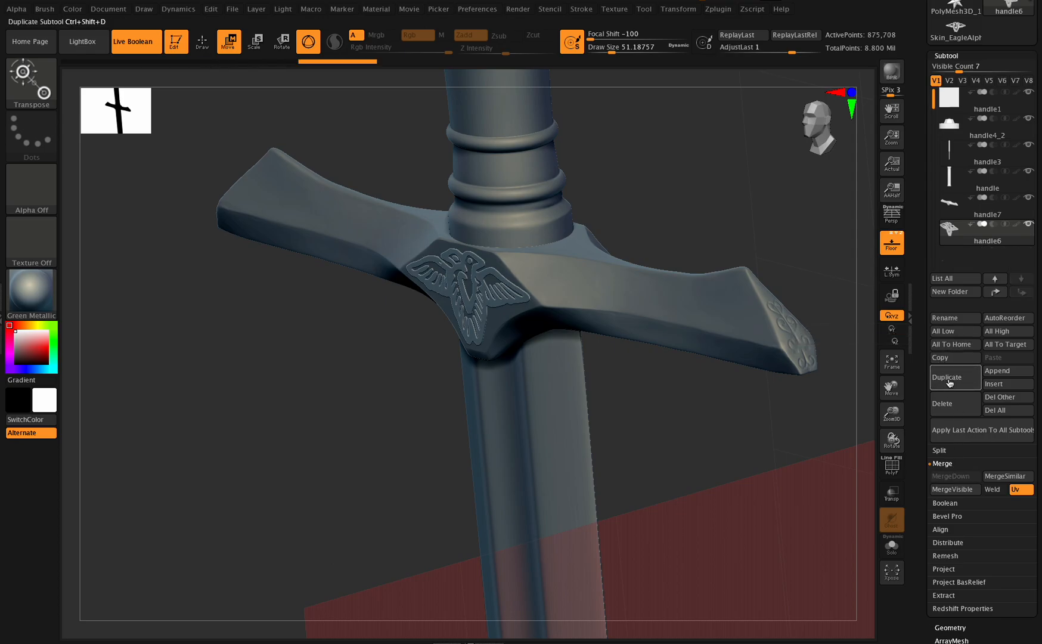
left_click(995, 232)
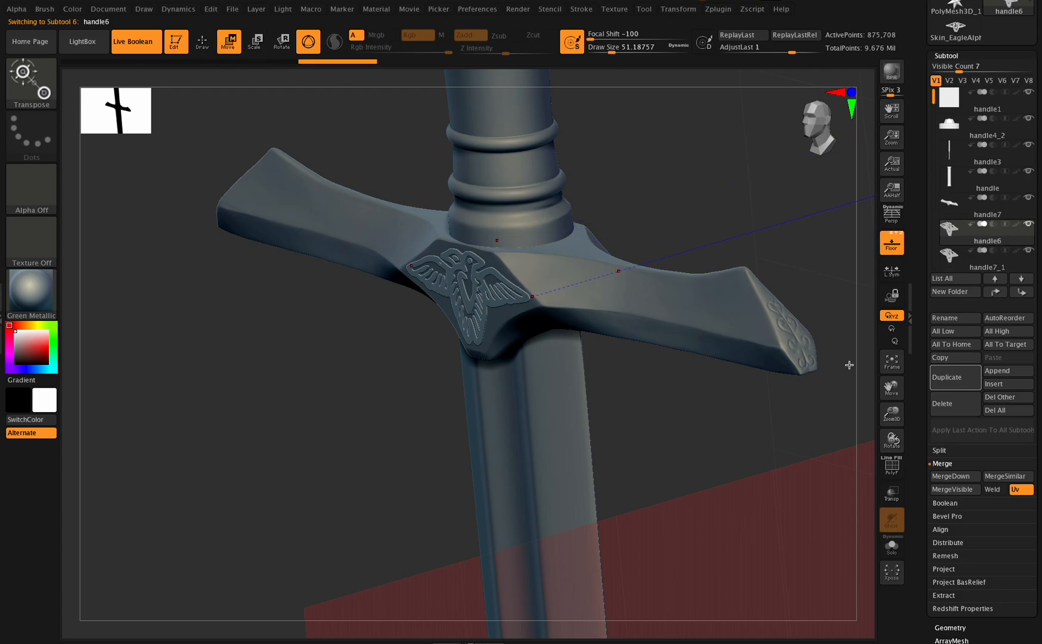
left_click(891, 360)
left_click(890, 360)
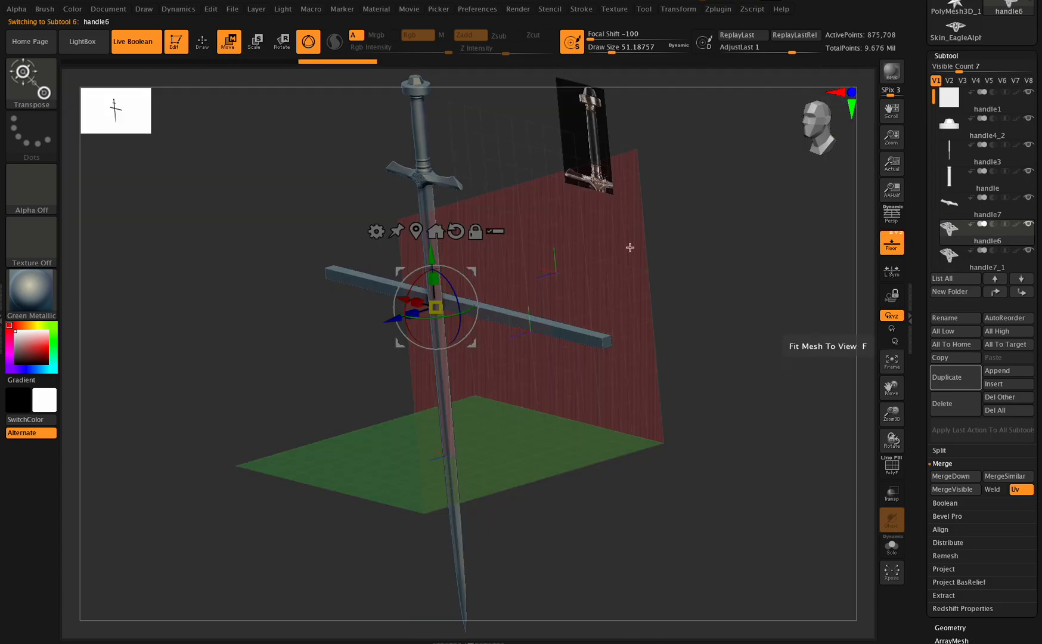
left_click(416, 229)
left_click(882, 366)
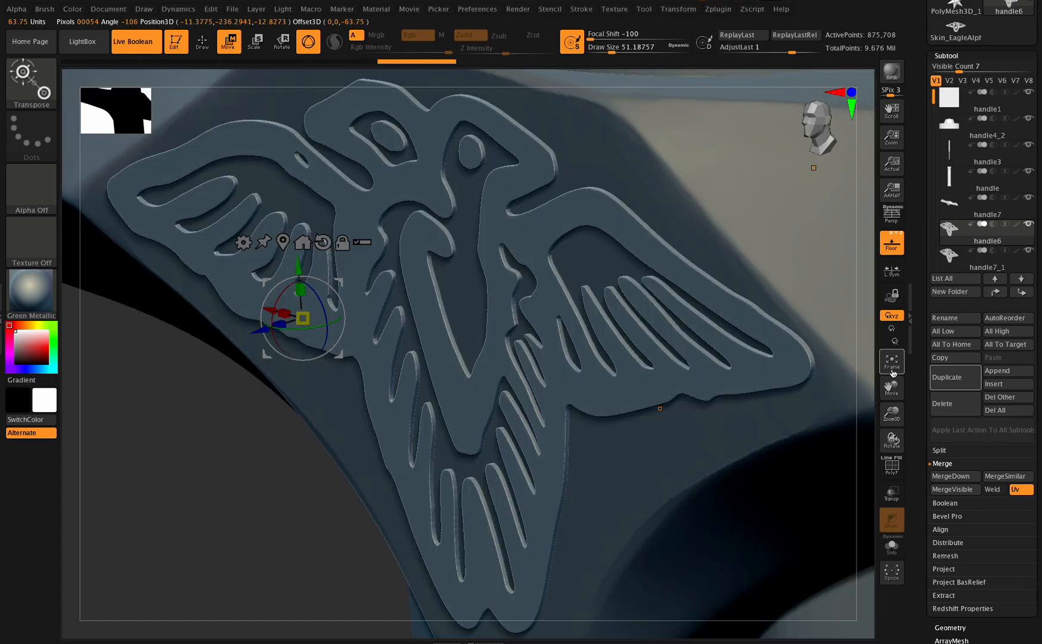
Step: Pull the handle6 emblem slightly out of the guard's centre face, hiding its duplicate and ghosting the other subtools
left_click_drag(258, 332, 254, 335)
left_click(1028, 252)
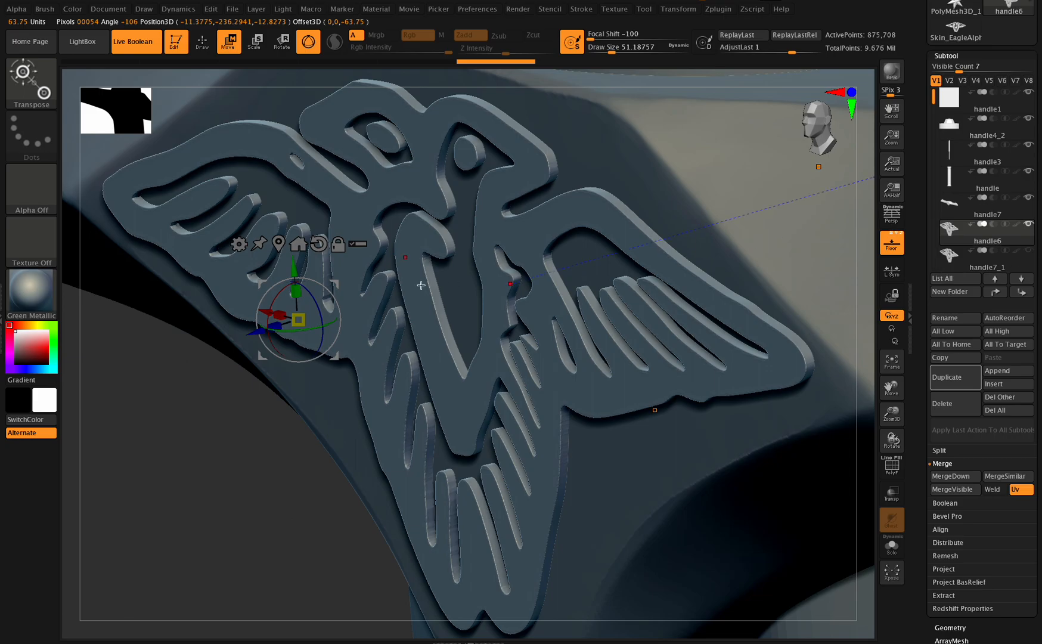
left_click(897, 494)
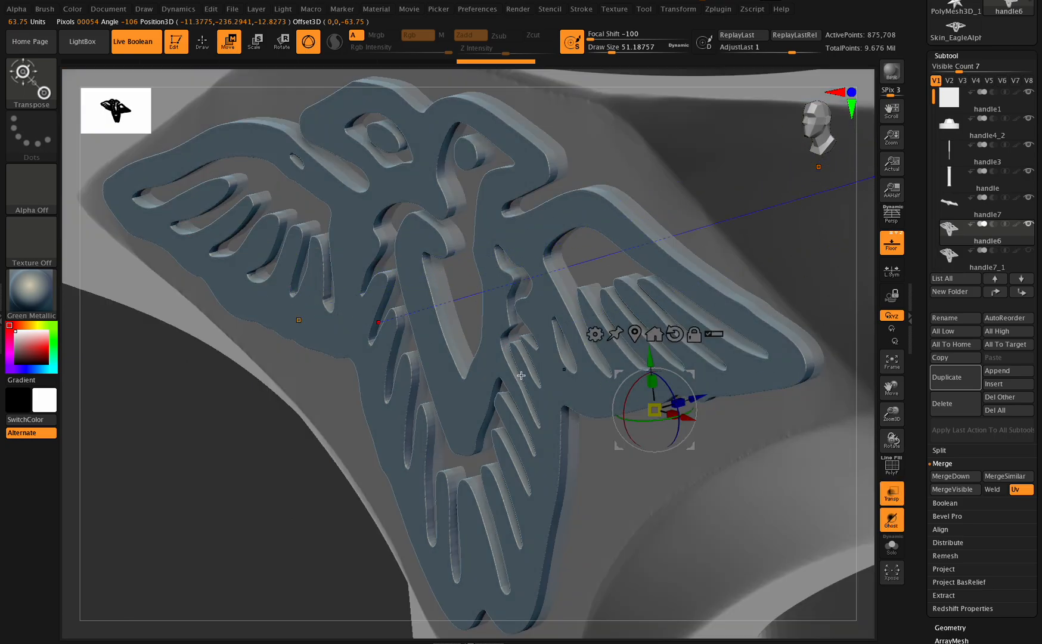
Step: Adjust the handle6 emblem's placement against the guard's centre face and set it to subtract
left_click_drag(704, 399, 703, 404)
left_click_drag(892, 415, 856, 385)
left_click_drag(892, 441, 902, 411)
left_click(994, 224)
left_click_drag(1038, 270, 1037, 157)
left_click(960, 513)
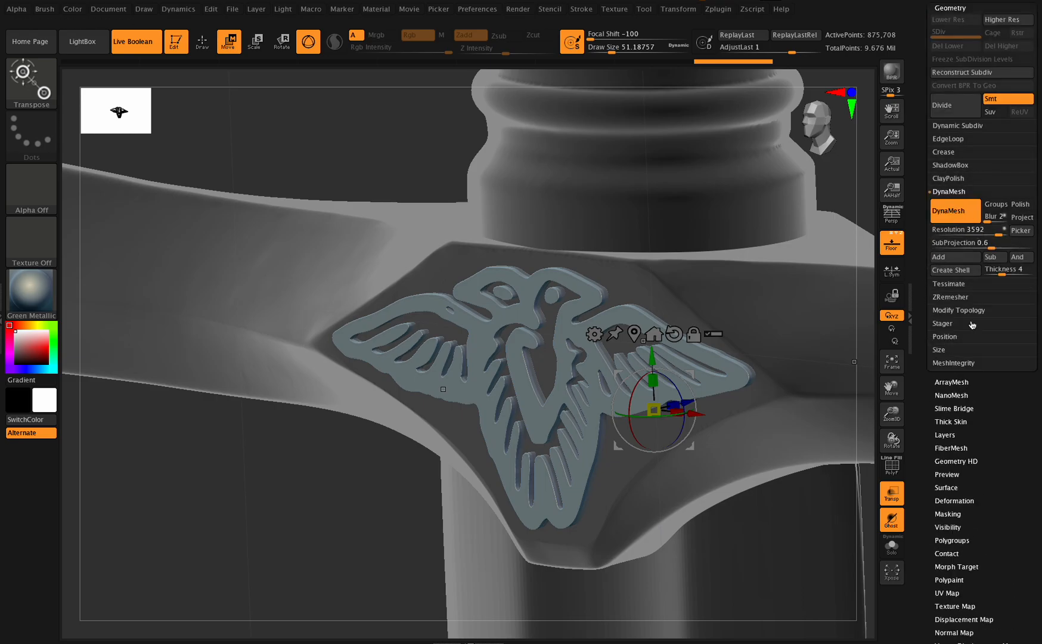
left_click(951, 540)
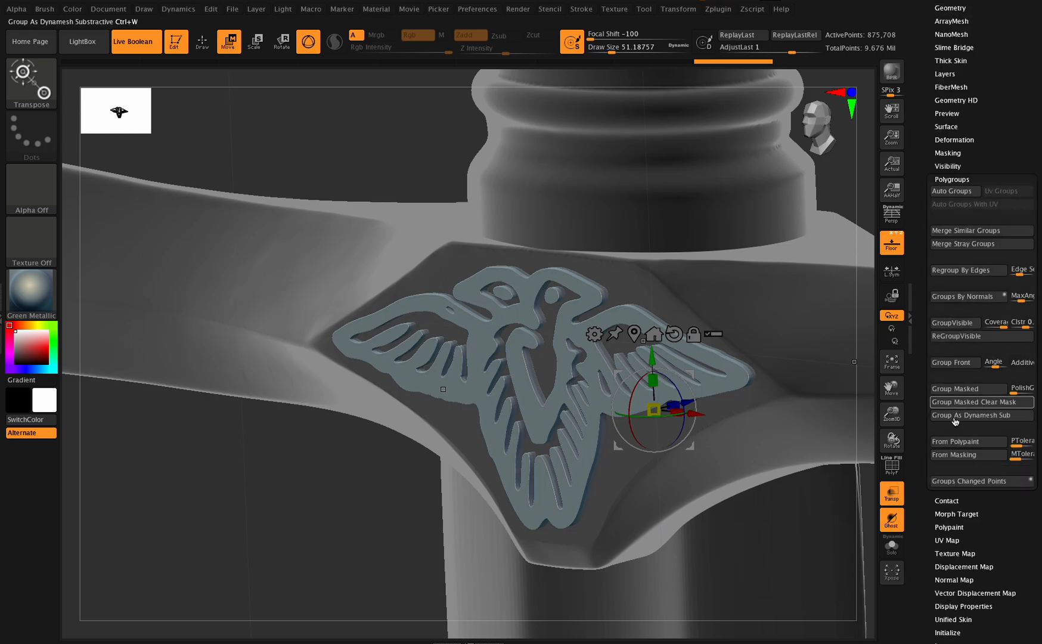
Step: Merge the subtractive handle6 emblem down into the handle7 guard and update its DynaMesh to engrave the centre face
left_click_drag(982, 86, 983, 144)
left_click(945, 53)
left_click(962, 205)
left_click(950, 475)
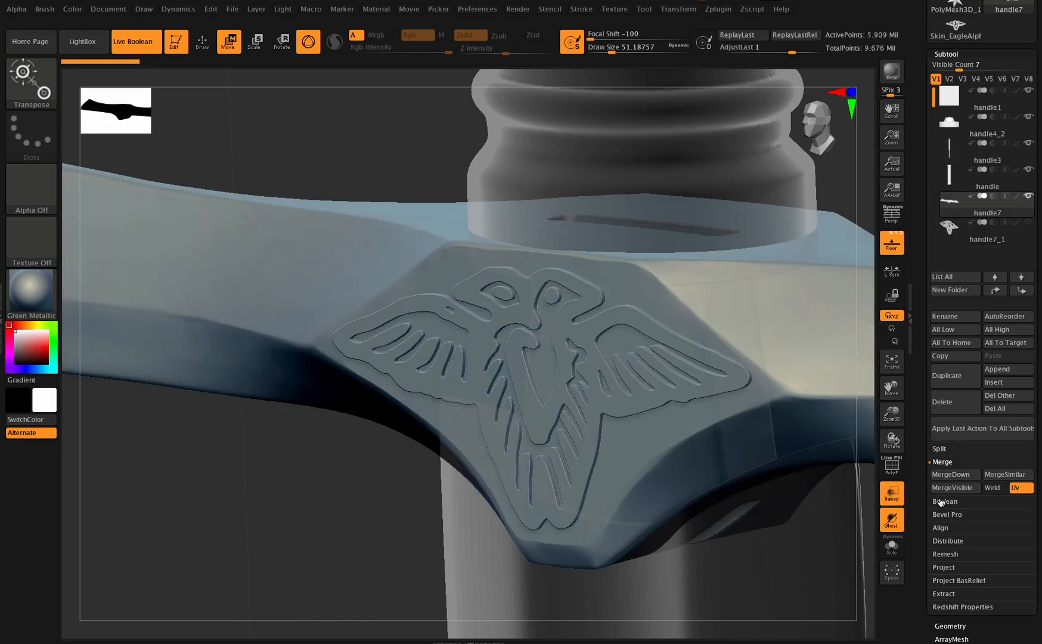
key("ctrl")
key("ctrl")
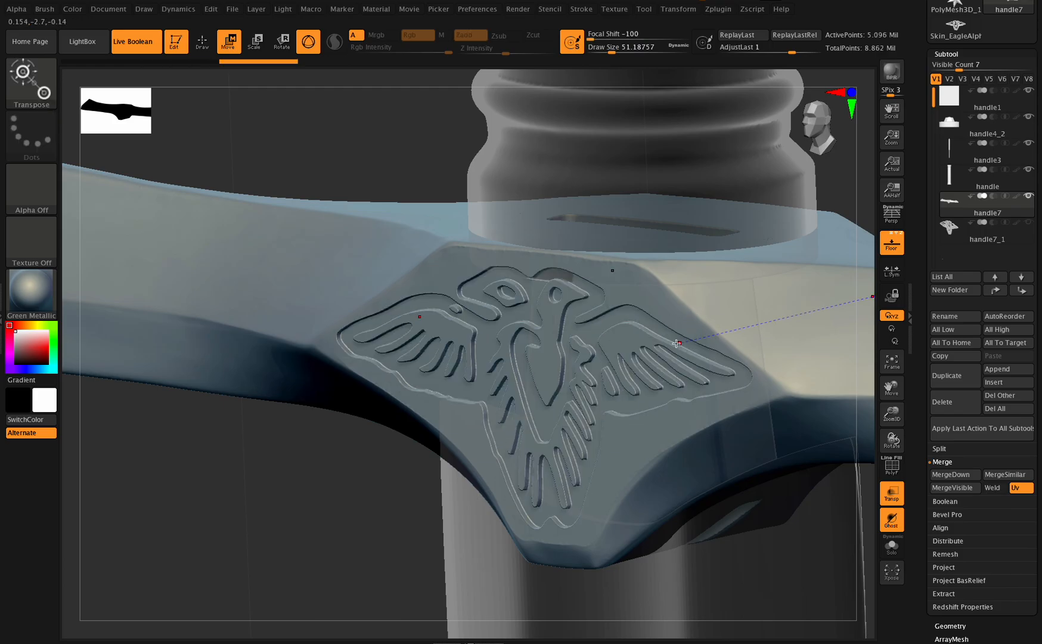
Step: Turn off transparency for the inactive subtools and make the handle subtool active
mouse_move(892, 414)
left_mouse_down()
mouse_move(874, 410)
mouse_move(891, 418)
left_mouse_up()
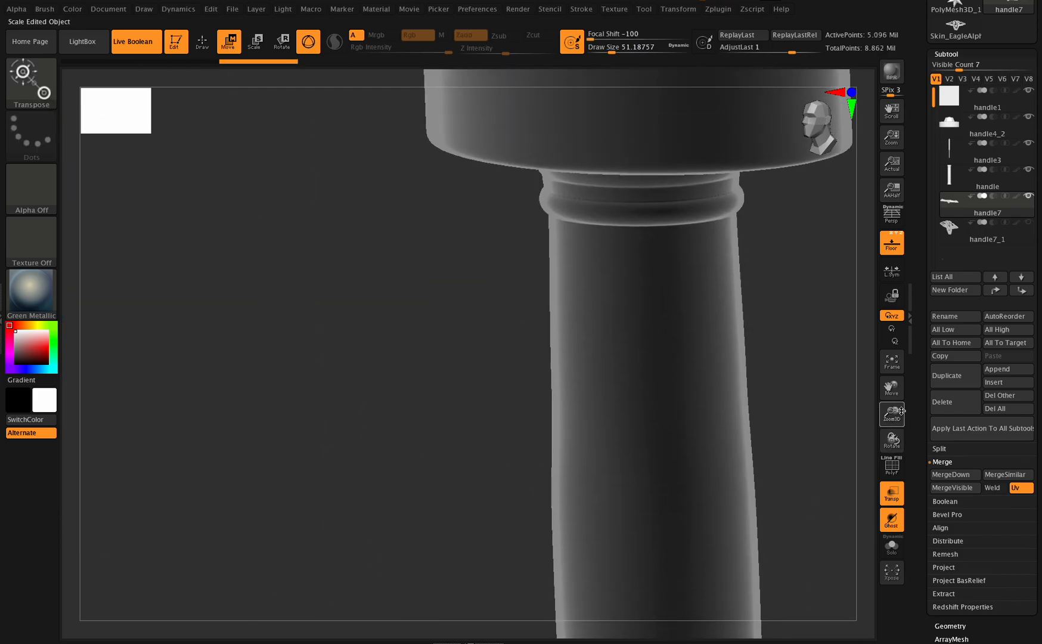
left_click(891, 365)
left_click(891, 366)
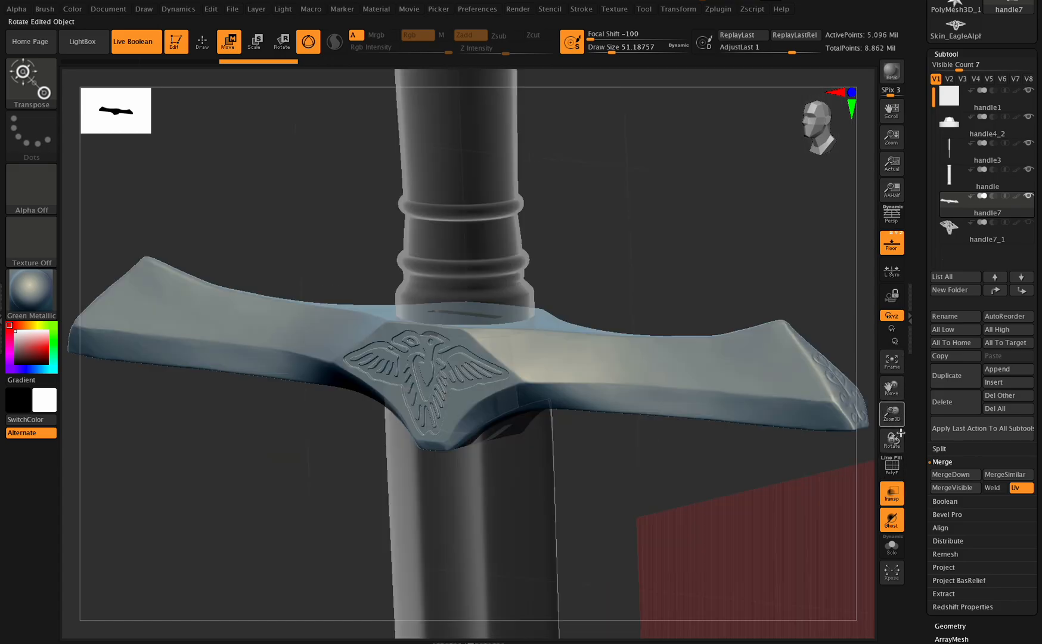
left_click(891, 492)
left_click_drag(891, 439, 888, 436)
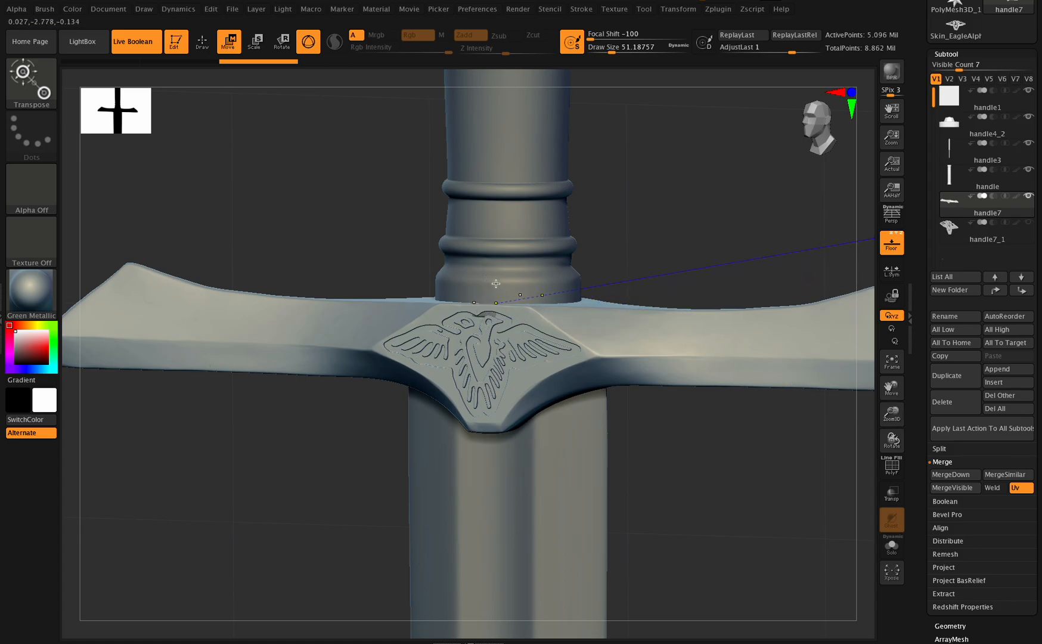
key("y")
left_click_drag(638, 236, 646, 252, "ctrl")
left_click(544, 162, "alt")
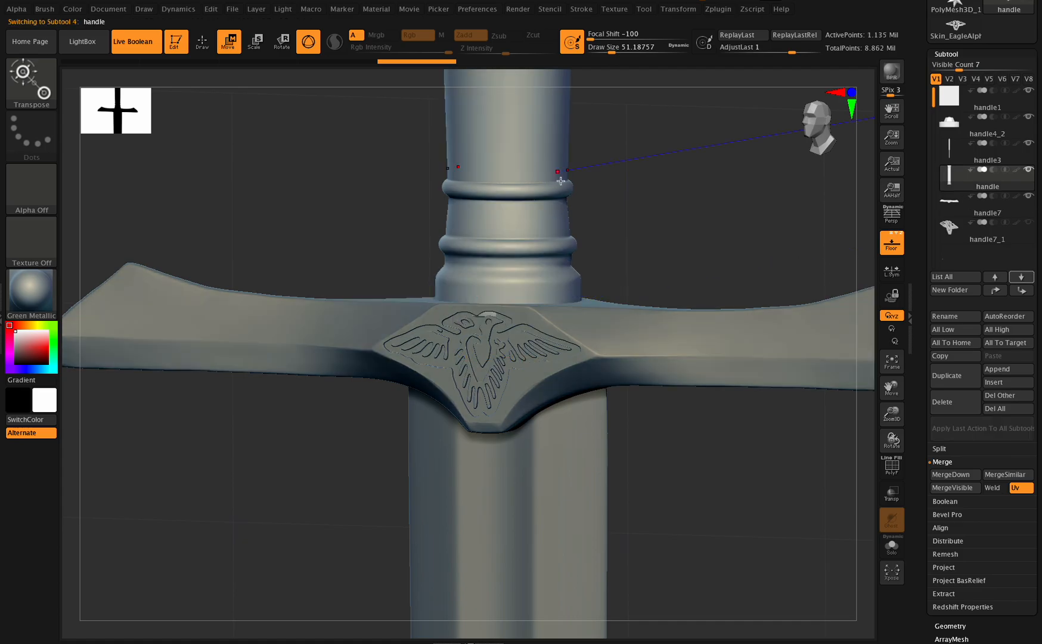
Step: Examine the engraved eagle emblem on the guard's centre face from the front, from above and up close
left_click_drag(892, 439, 901, 434)
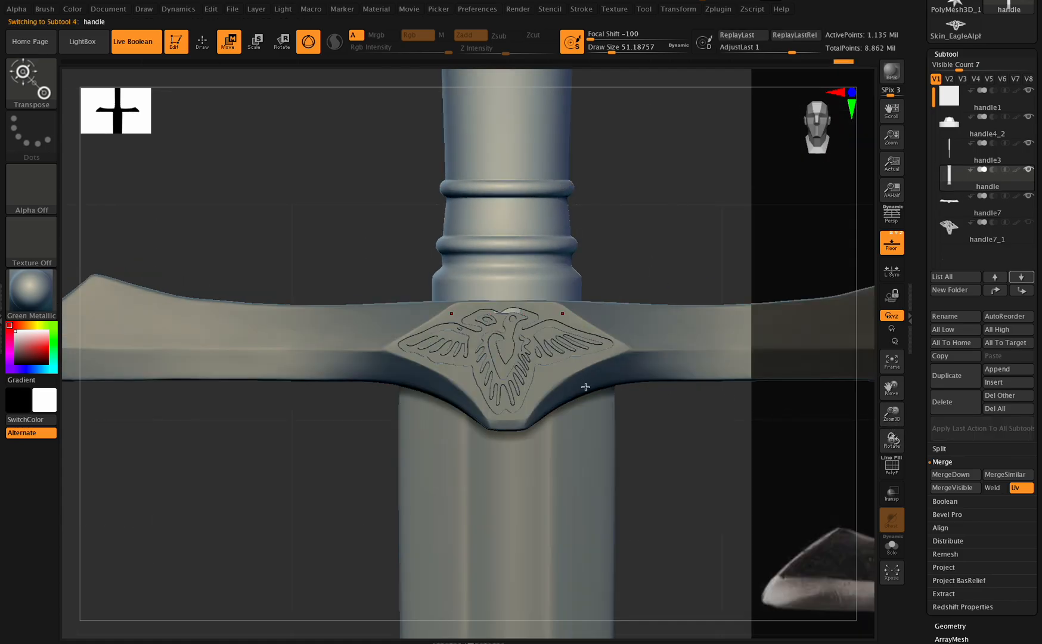
key("ctrl+shift")
left_click_drag(891, 441, 893, 439)
left_click_drag(888, 460, 888, 447)
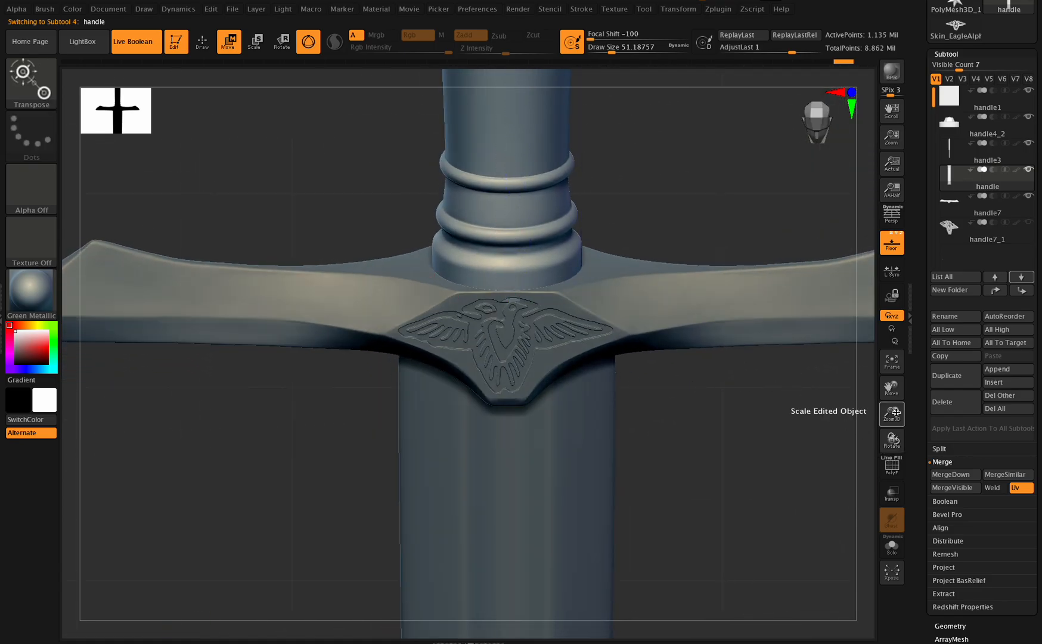
mouse_move(893, 438)
left_mouse_down()
mouse_move(898, 430)
mouse_move(900, 452)
left_mouse_up()
left_click_drag(891, 396, 891, 355)
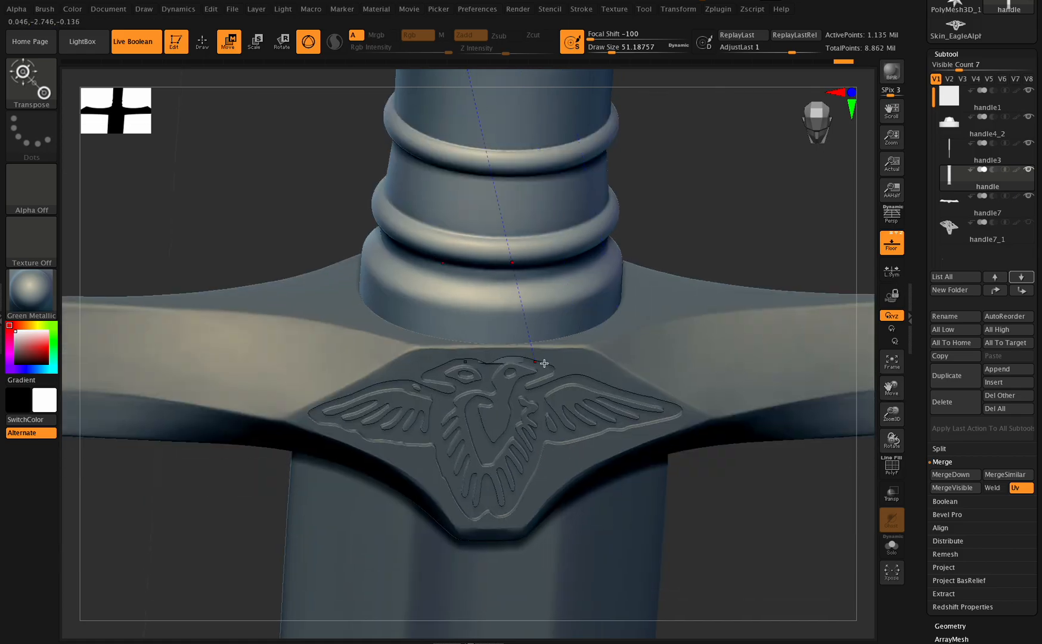
mouse_move(891, 417)
left_mouse_down()
mouse_move(890, 404)
mouse_move(890, 440)
mouse_move(892, 409)
mouse_move(890, 417)
left_mouse_up()
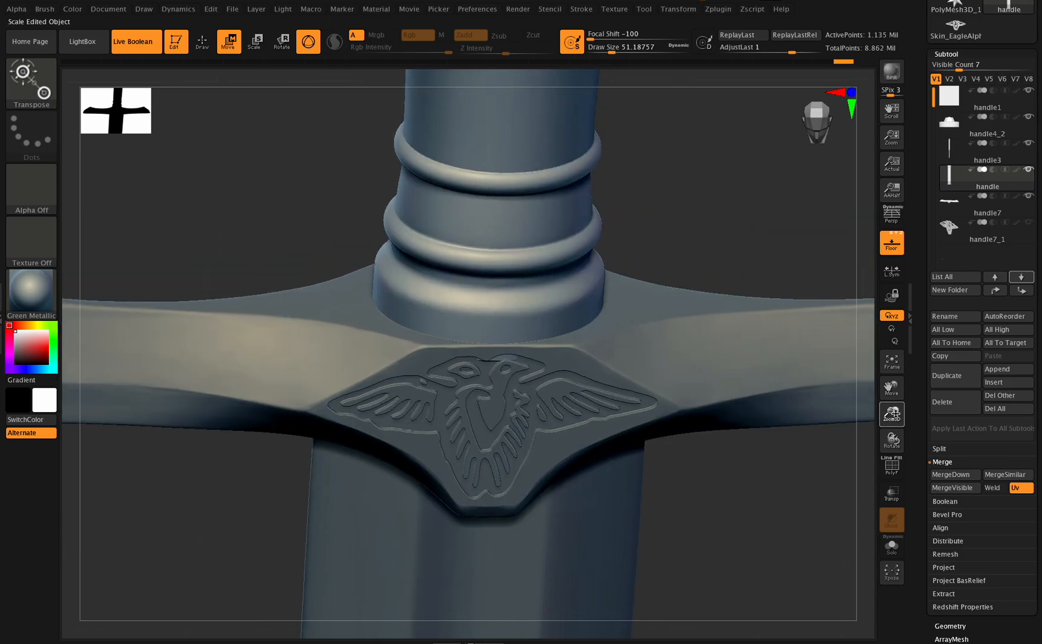
left_click_drag(890, 415, 891, 404)
left_click_drag(891, 396, 889, 435)
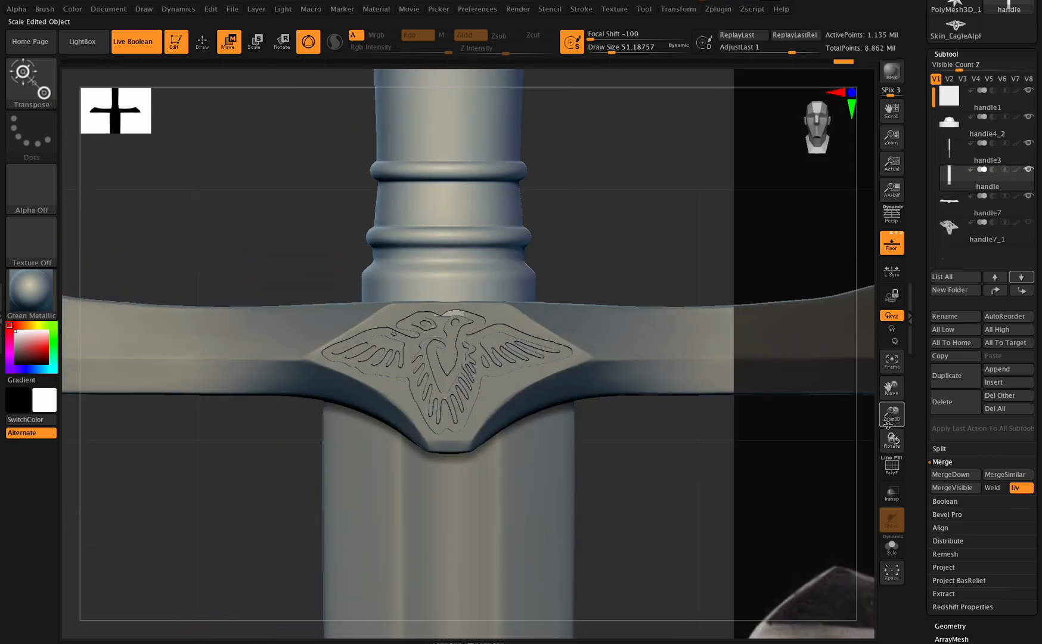
Step: Mirror the duplicate emblem handle7_1 along the Z axis onto the guard's opposite face
left_click(1001, 237)
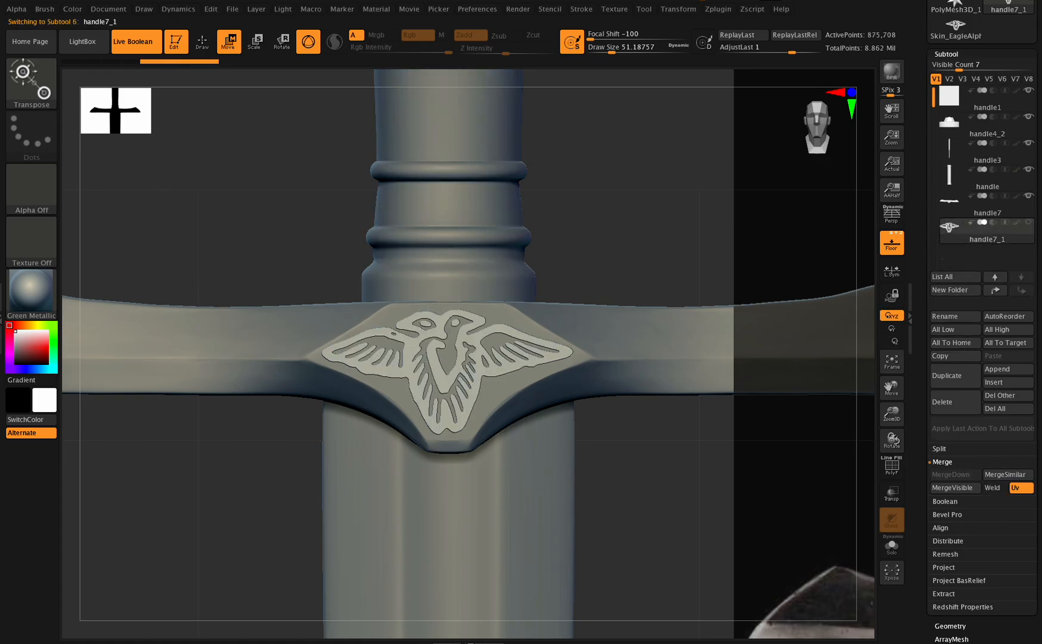
scroll(1008, 375, "down", 7)
left_click(961, 341)
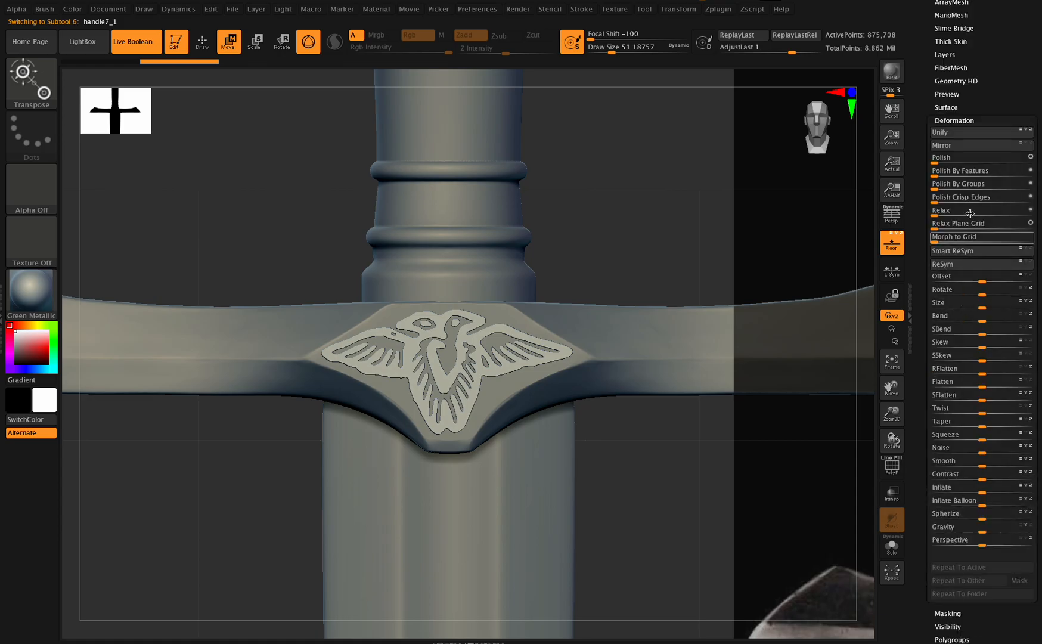
left_click(1030, 143)
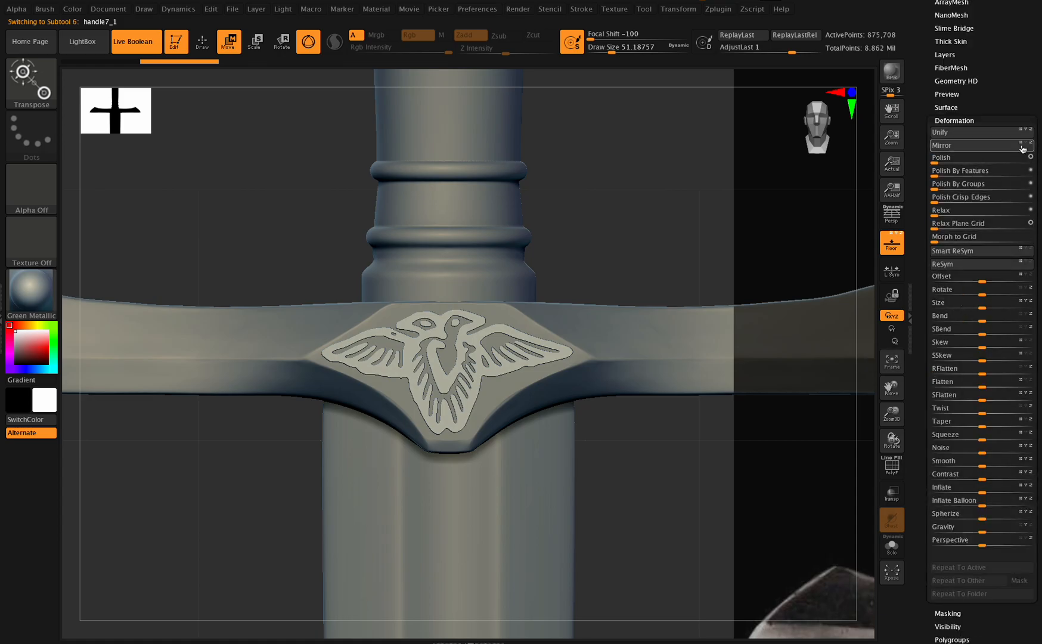
left_click(988, 146)
left_click_drag(901, 431, 839, 441)
Step: Make the mirrored emblem handle7_1 a visible subtractive subtool, preview its cut in the guard, and turn off Live Boolean
left_click_drag(1013, 103, 1011, 187)
left_click(957, 59)
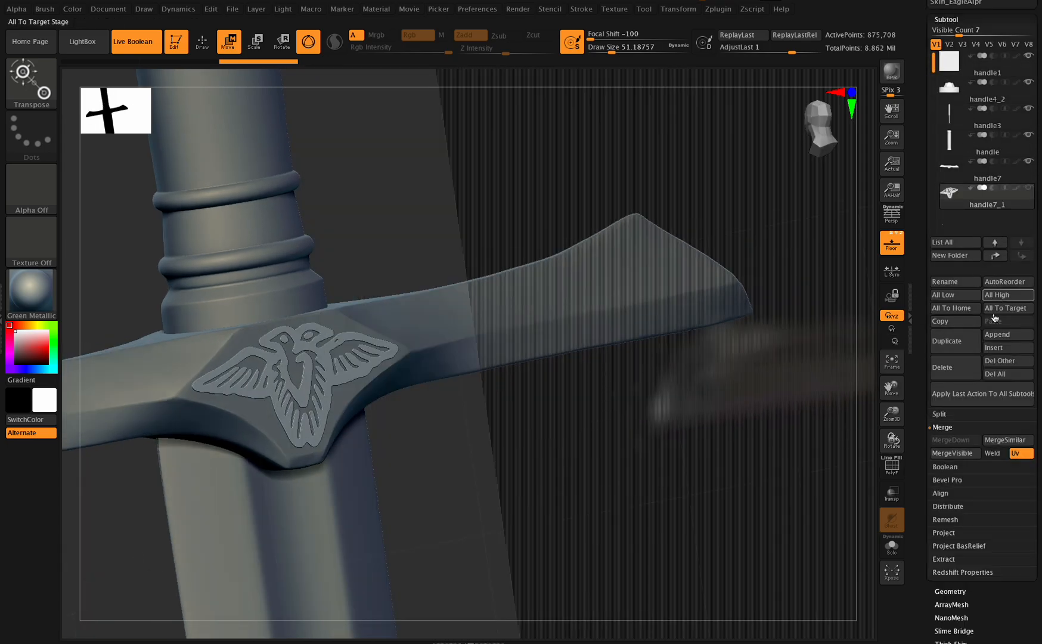
left_click(1000, 189)
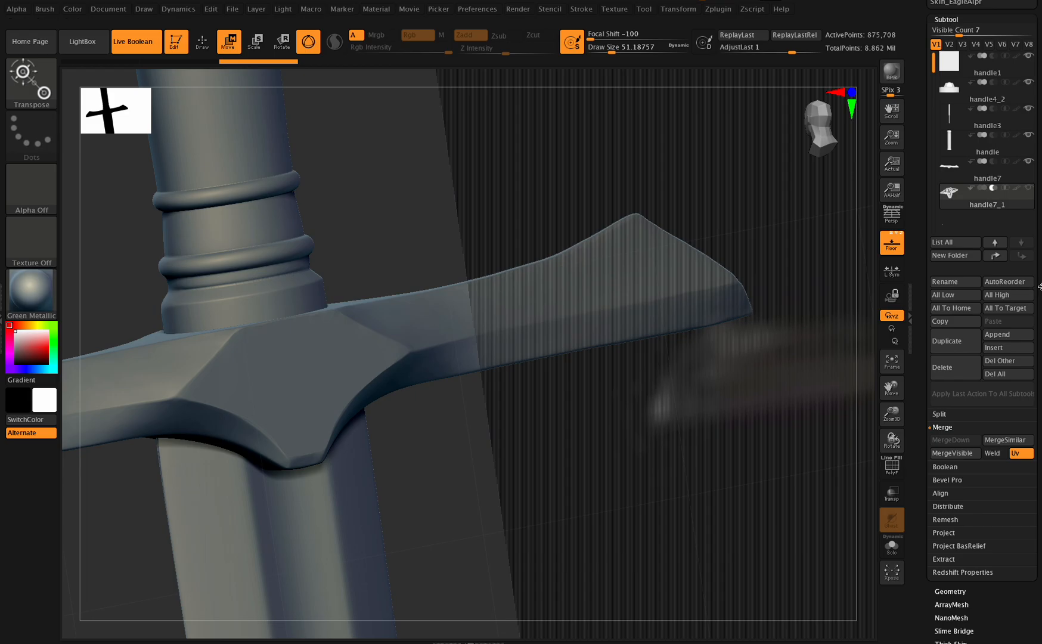
left_click_drag(1038, 290, 1037, 285)
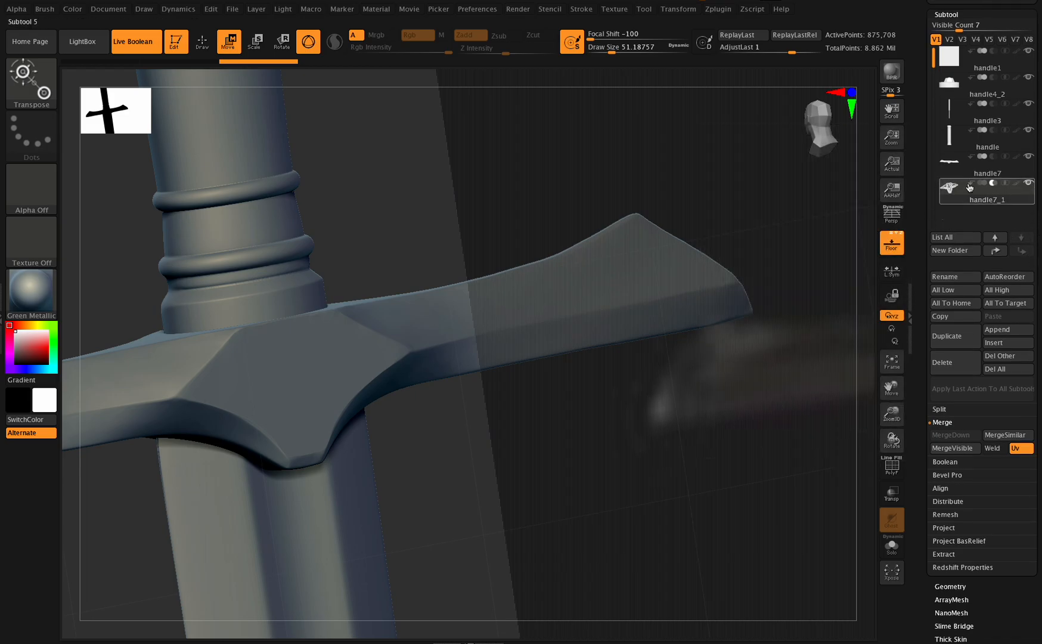
left_click(993, 185)
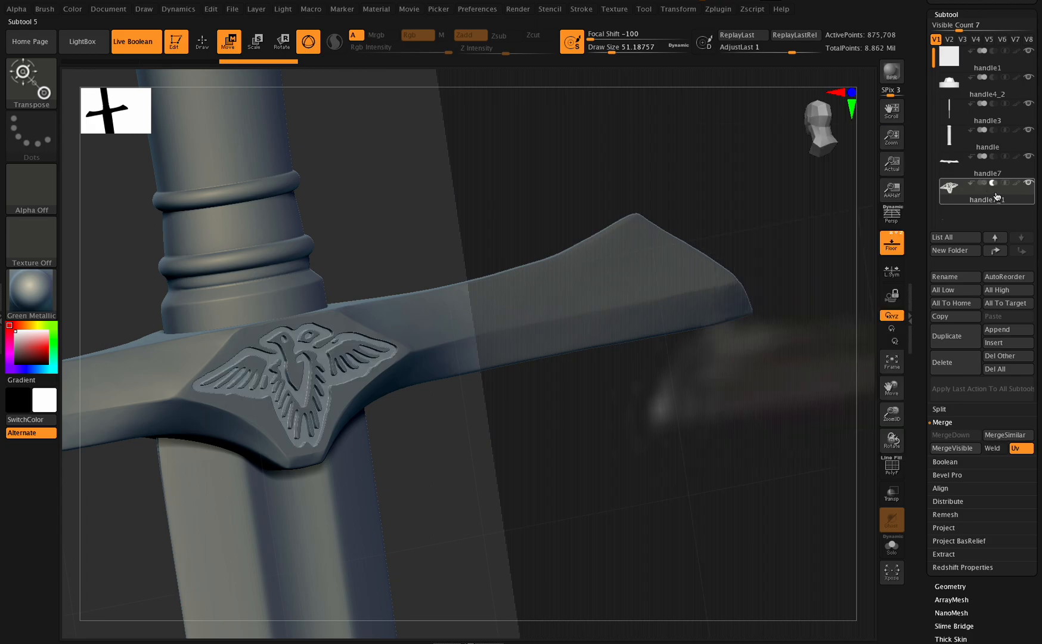
left_click(157, 47)
Step: Merge the subtractive handle7_1 emblem down into the handle7 guard and update the DynaMesh to cut it in
scroll(1031, 232, "down", 5)
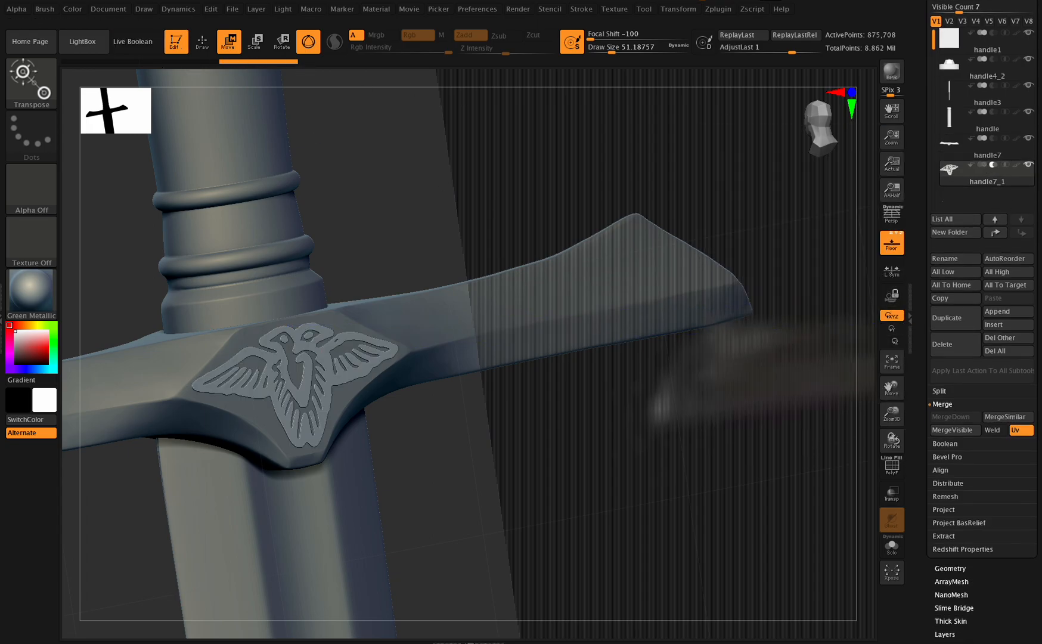
scroll(1003, 469, "down", 4)
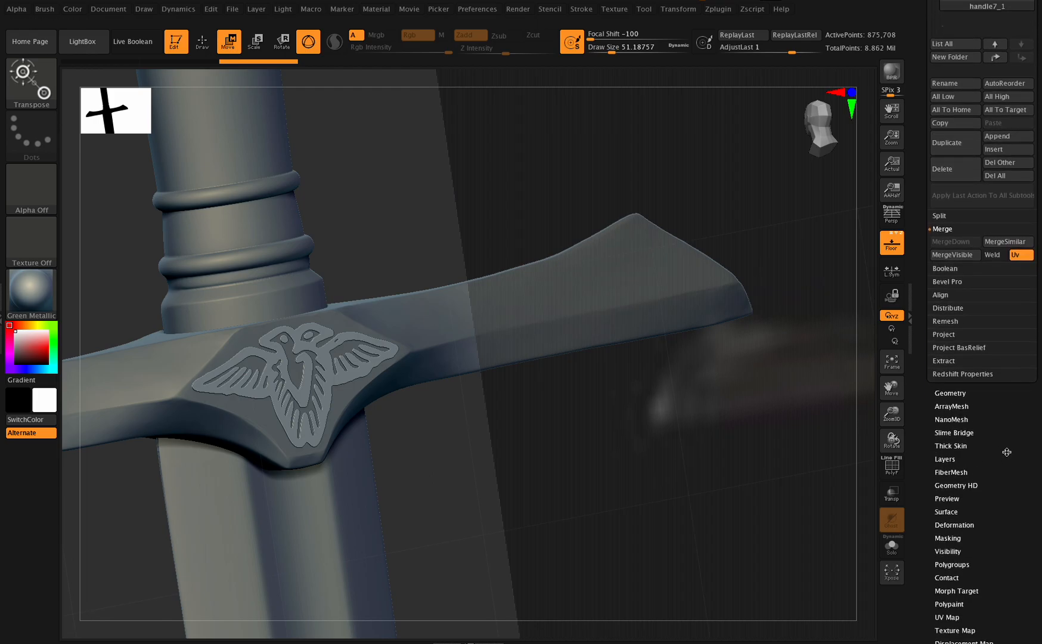
left_click(952, 286)
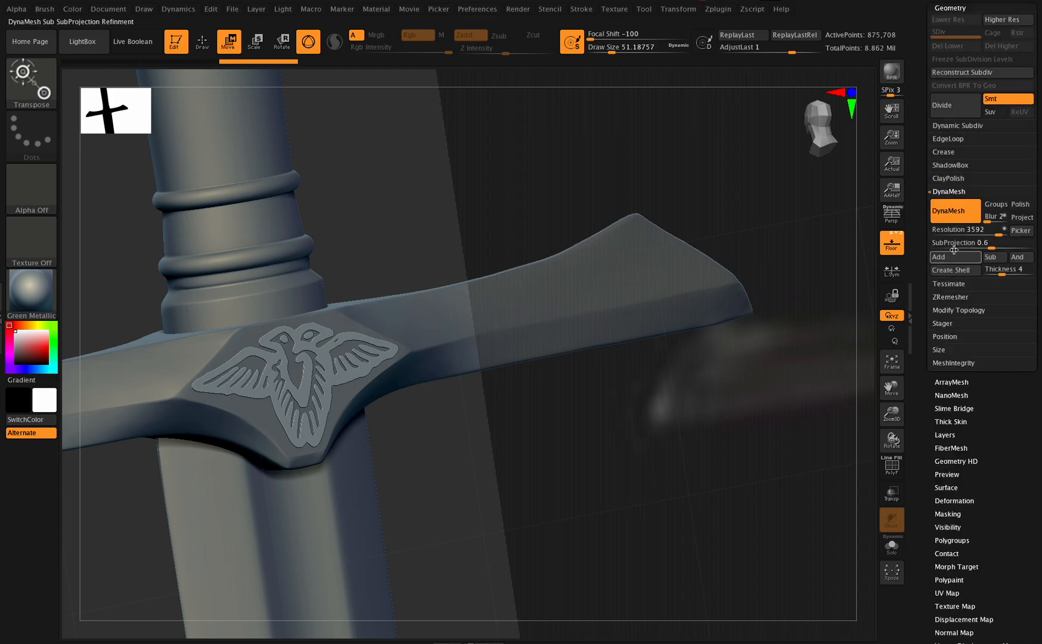
scroll(965, 442, "down", 3)
left_click(953, 455)
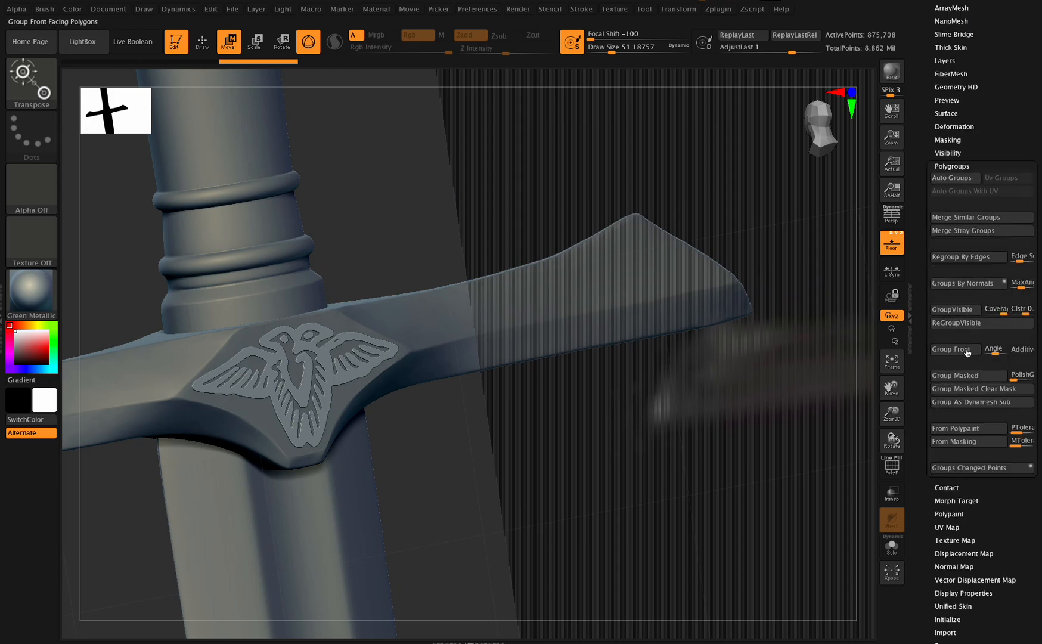
left_click_drag(1015, 120, 1014, 334)
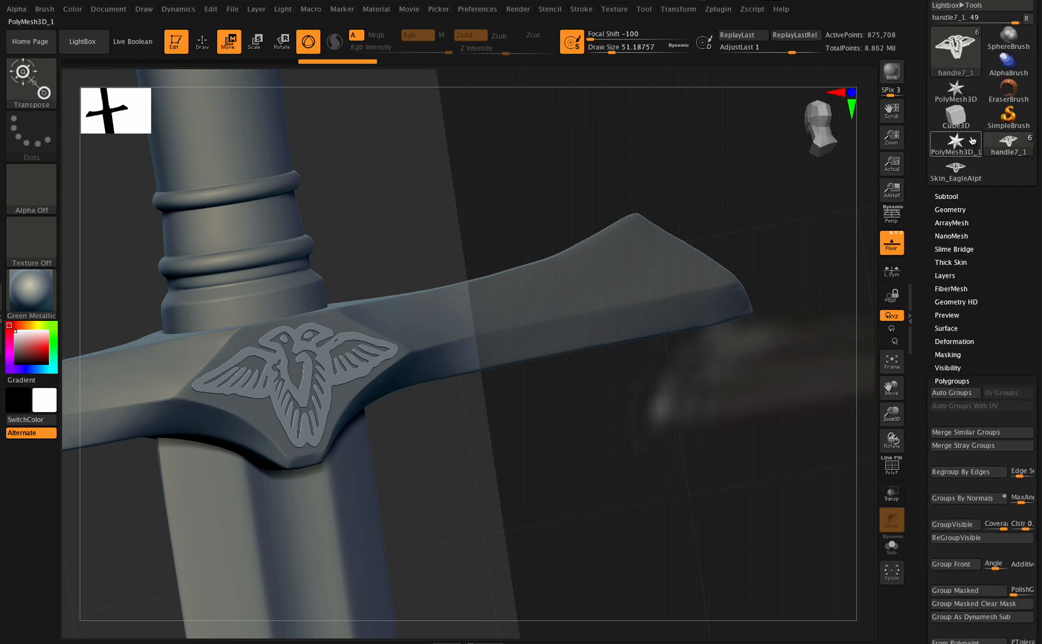
left_click(946, 195)
left_click(961, 236)
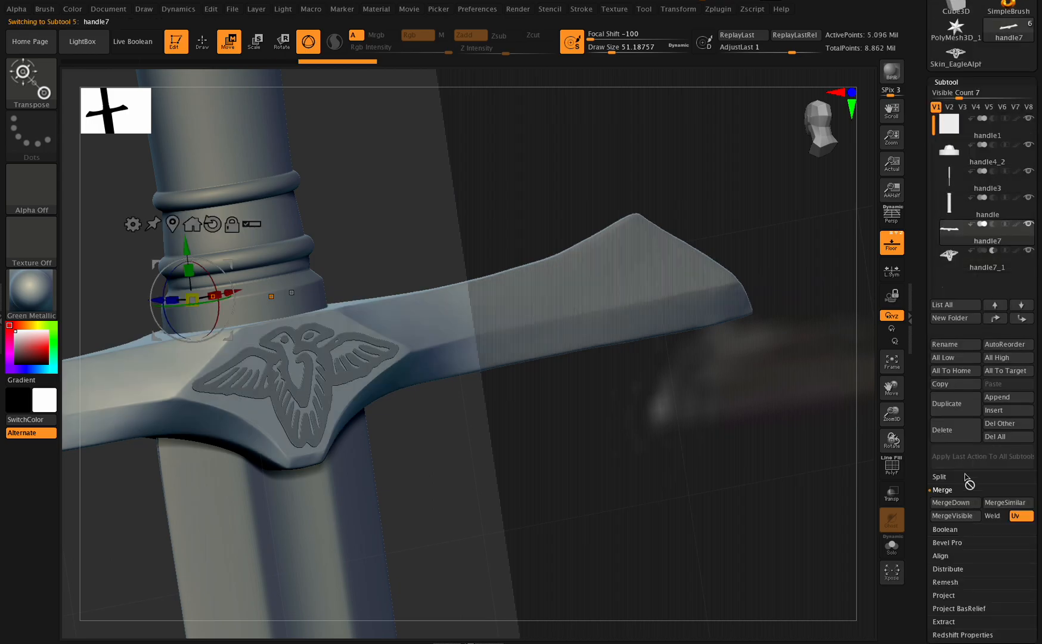
left_click(951, 502)
key("ctrl")
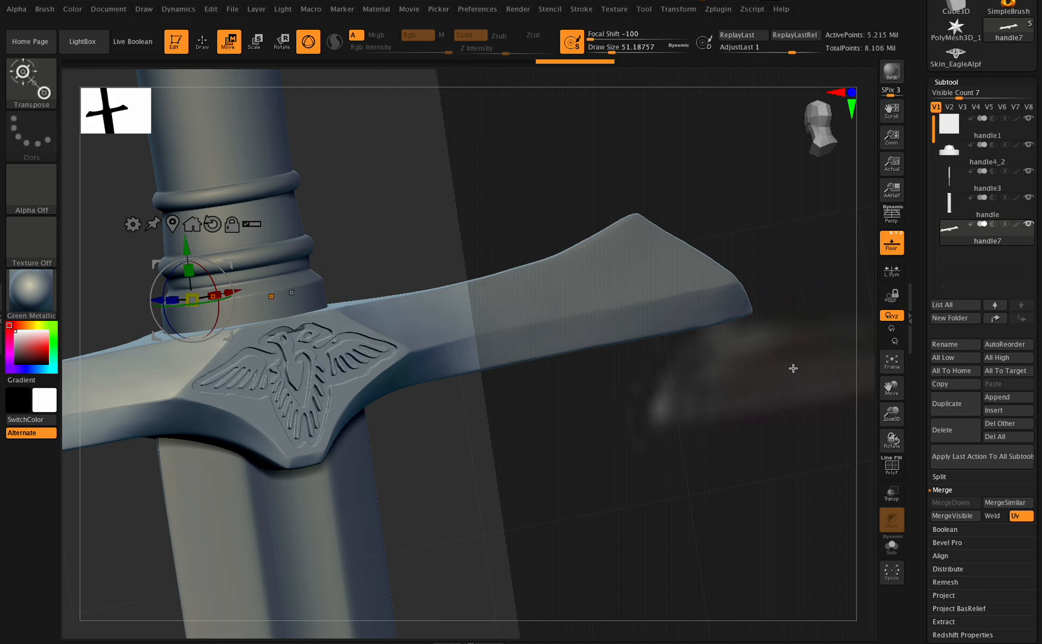
Step: Examine the engraved emblem and the guard's junction with the handle from several angles
left_click_drag(891, 396, 889, 405)
left_click_drag(891, 444, 878, 455)
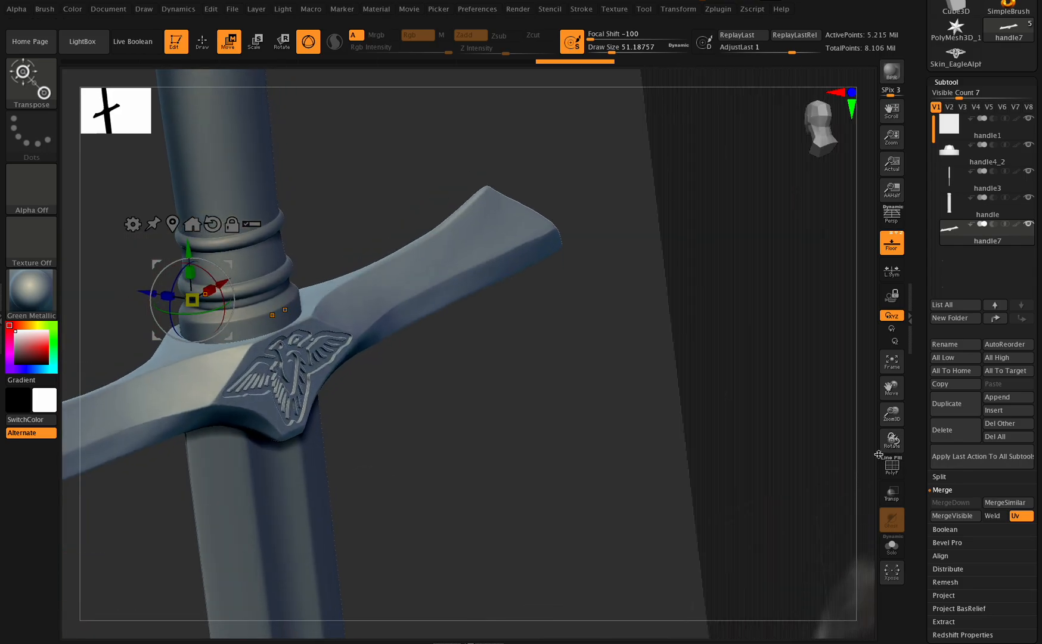
left_click(257, 208, "alt")
left_click_drag(889, 413, 889, 404)
left_click_drag(891, 387, 906, 429)
left_click_drag(382, 342, 370, 345)
left_click_drag(892, 388, 893, 321)
left_click_drag(892, 439, 693, 450)
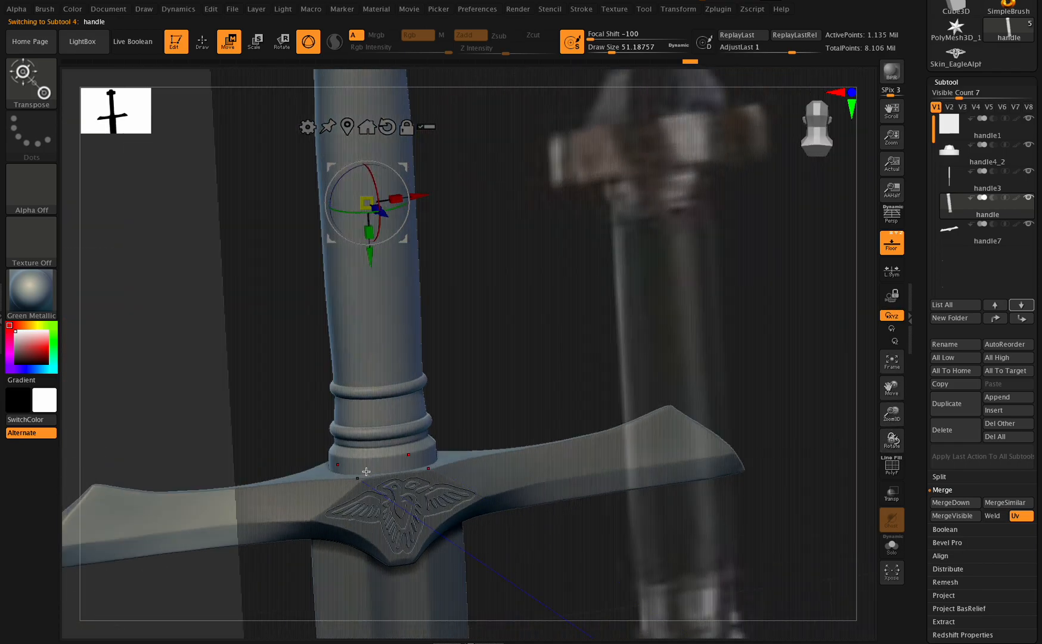
Step: Turn off the floor grid and rotate the handle1 bar upright alongside the blade in front view
left_click(885, 364)
left_click(891, 243)
left_click_drag(886, 445, 922, 426, "shift")
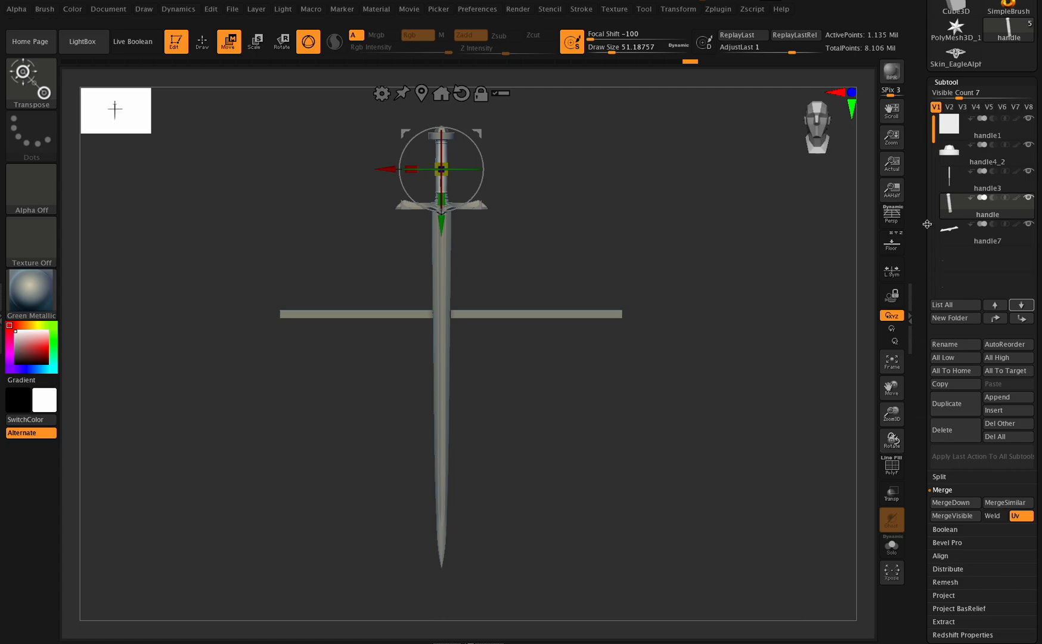
left_click(975, 130)
mouse_move(453, 334)
left_mouse_down()
mouse_move(475, 327)
mouse_move(460, 333)
mouse_move(458, 325)
left_mouse_up()
left_click_drag(459, 261, 492, 336)
Step: Shorten the handle3 blade along its length to match the lower end of the handle1 bar, and hide the bar
left_click(956, 179)
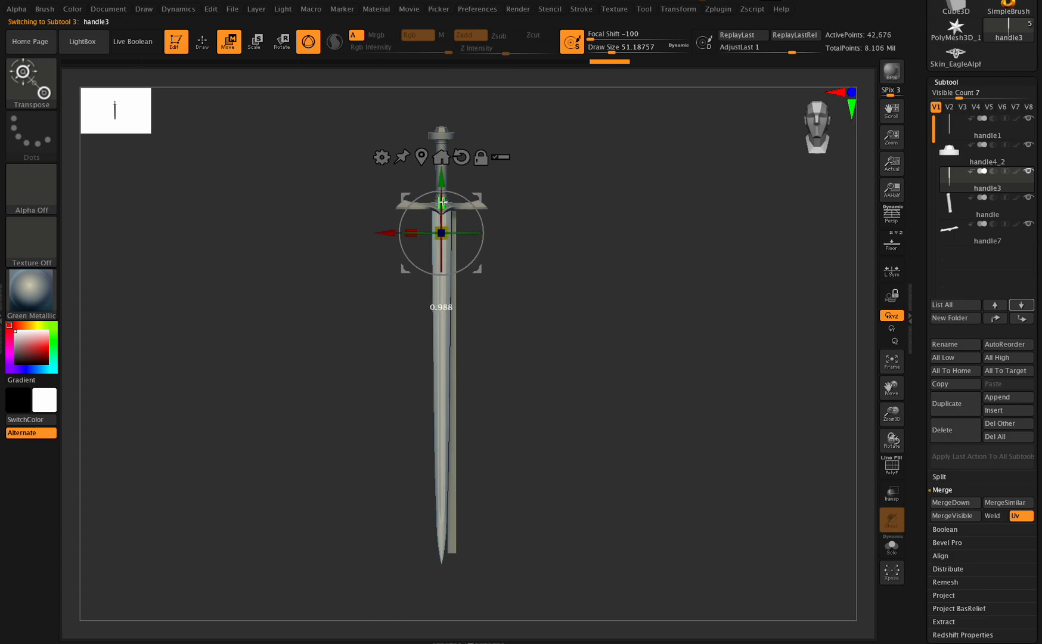
left_click_drag(443, 204, 444, 202)
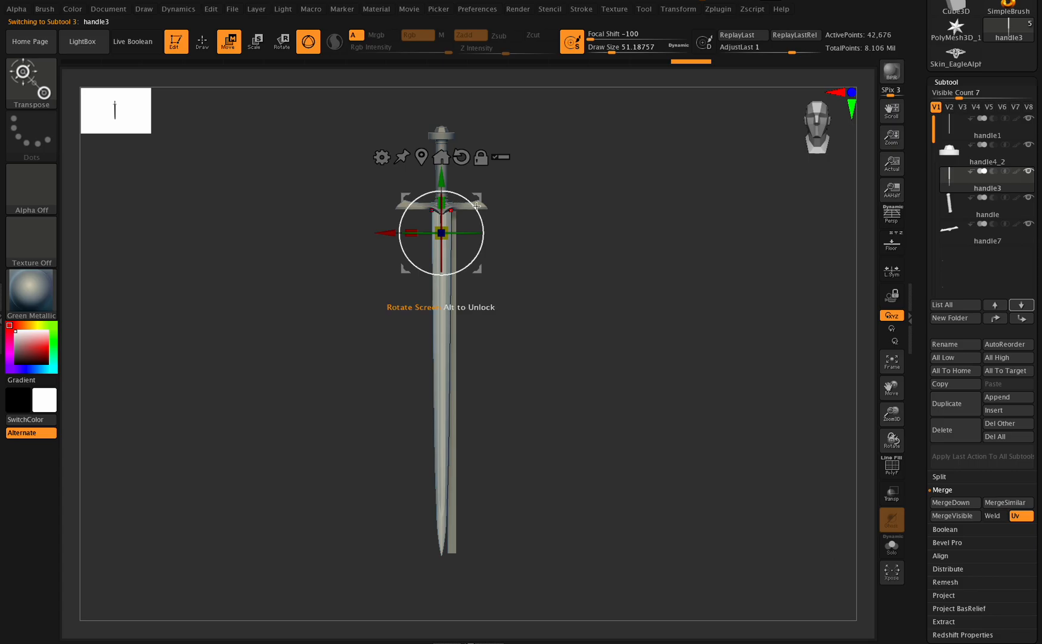
mouse_move(892, 412)
left_mouse_down()
mouse_move(892, 387)
mouse_move(892, 399)
left_mouse_up()
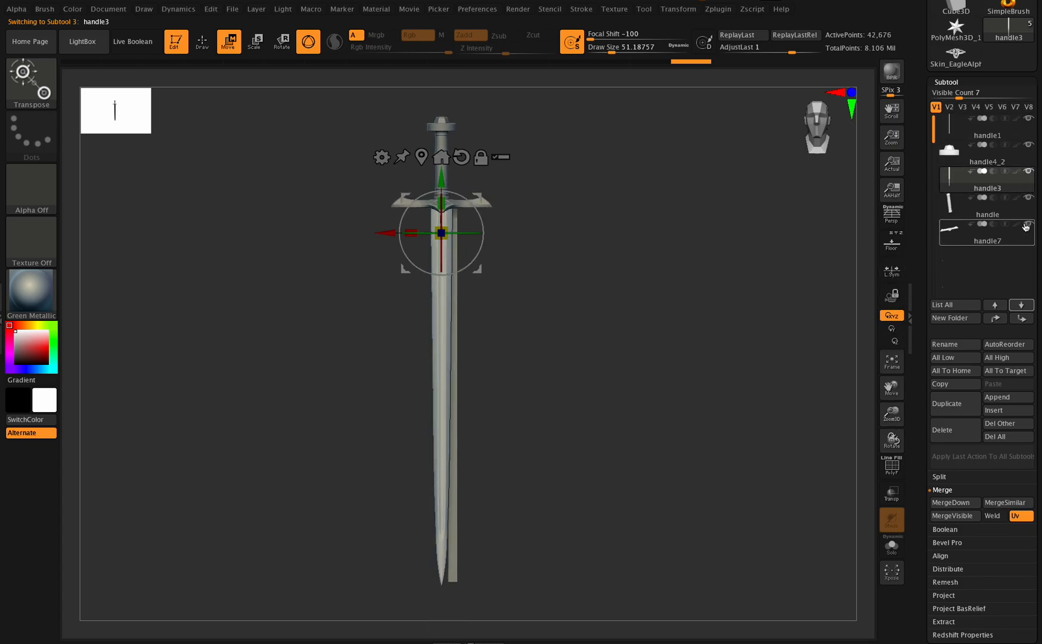
left_click(1028, 118)
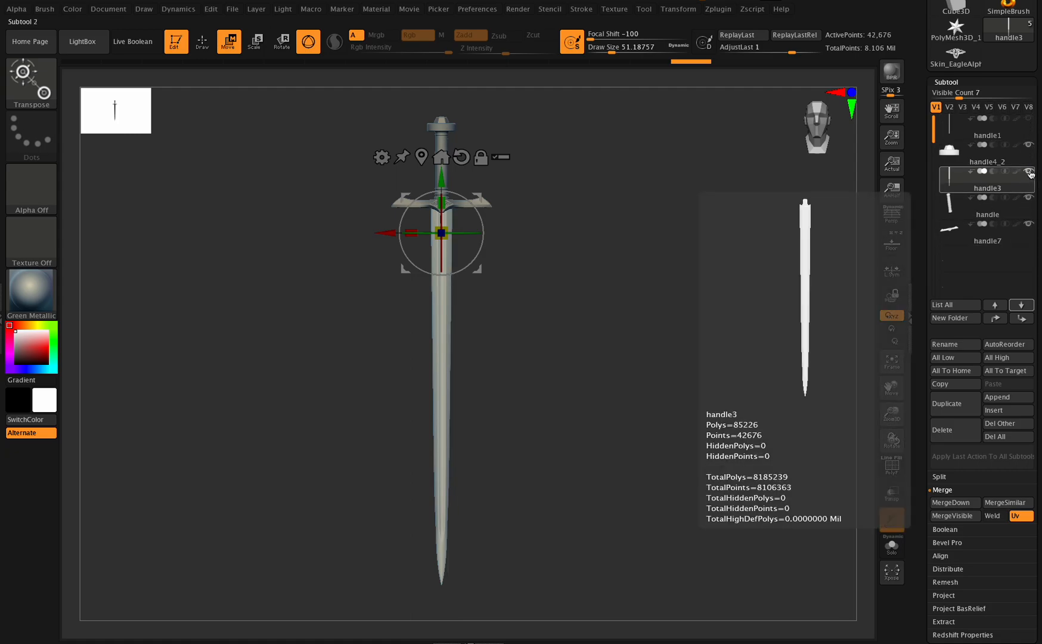
mouse_move(891, 387)
left_mouse_down()
mouse_move(893, 376)
mouse_move(882, 549)
left_mouse_up()
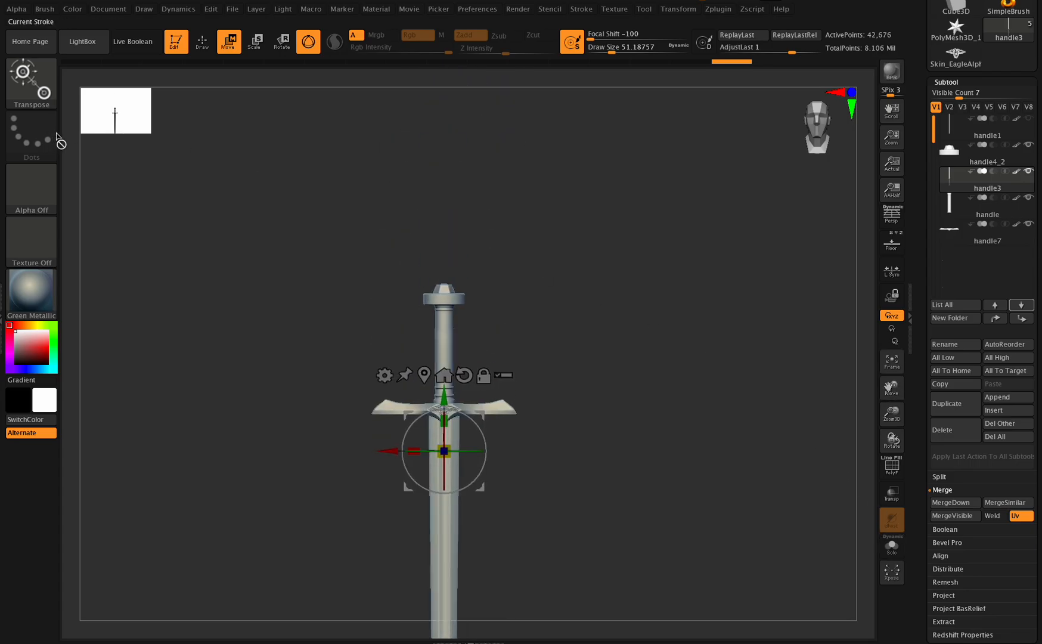
Step: Leave the transform gizmo for Draw mode and apply the MAH_Shiny material to the sword
left_click(201, 41)
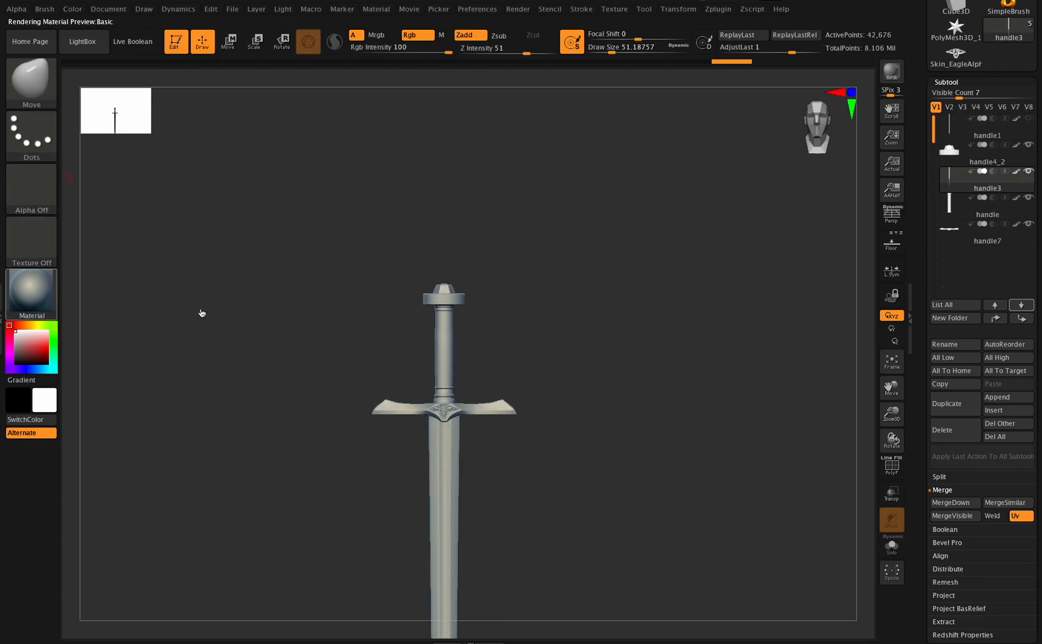
key("m")
left_click(331, 295)
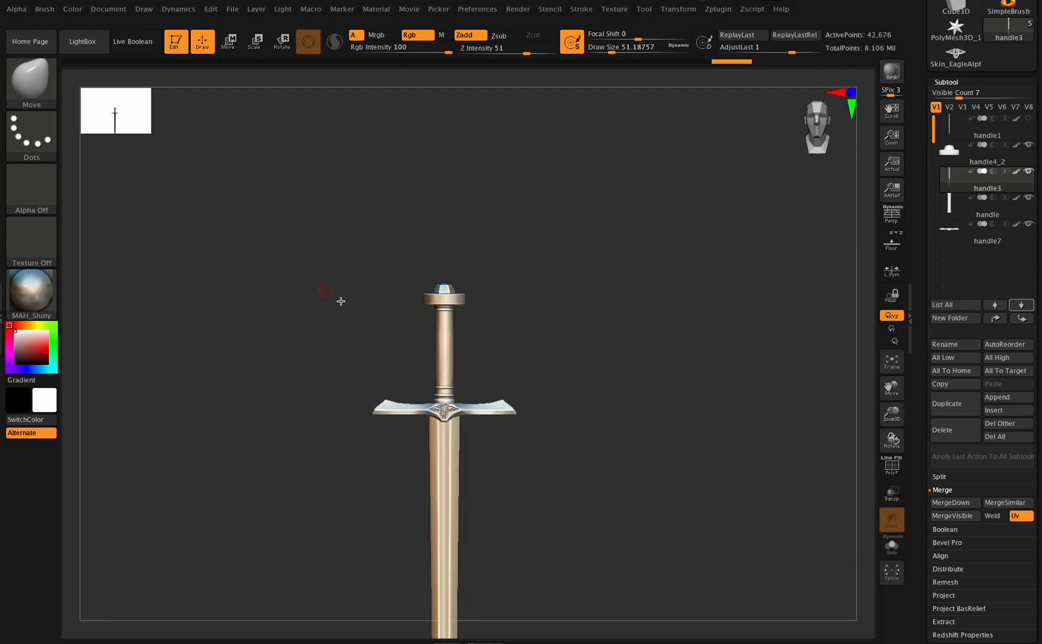
Step: Select the handle7 guard, frame the hilt at a slightly turned angle, and snapshot that view onto the canvas
left_click(965, 235)
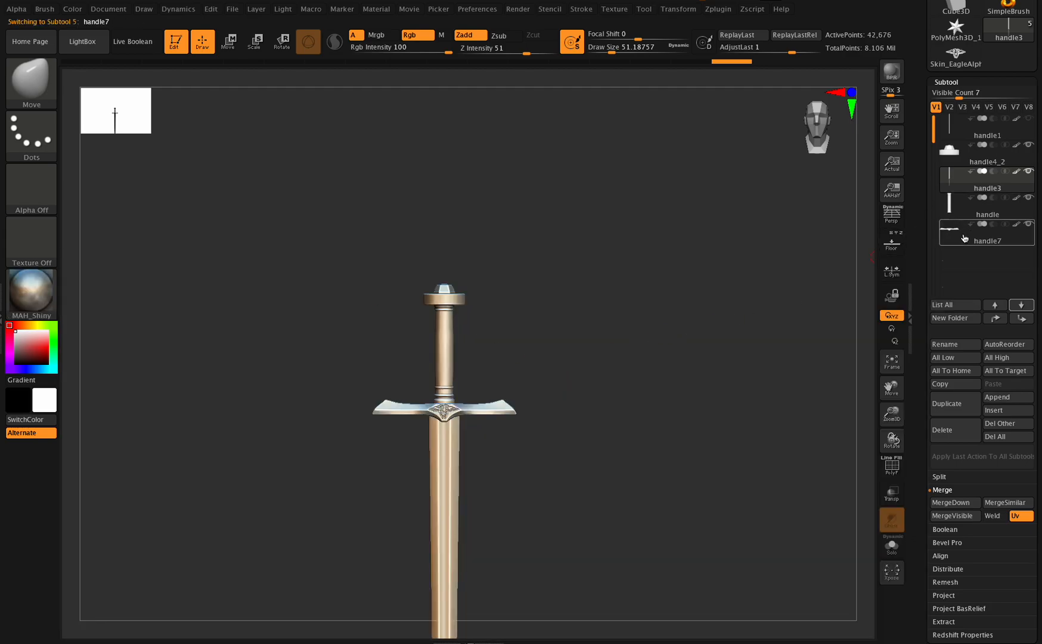
left_click(897, 361)
left_click(898, 361)
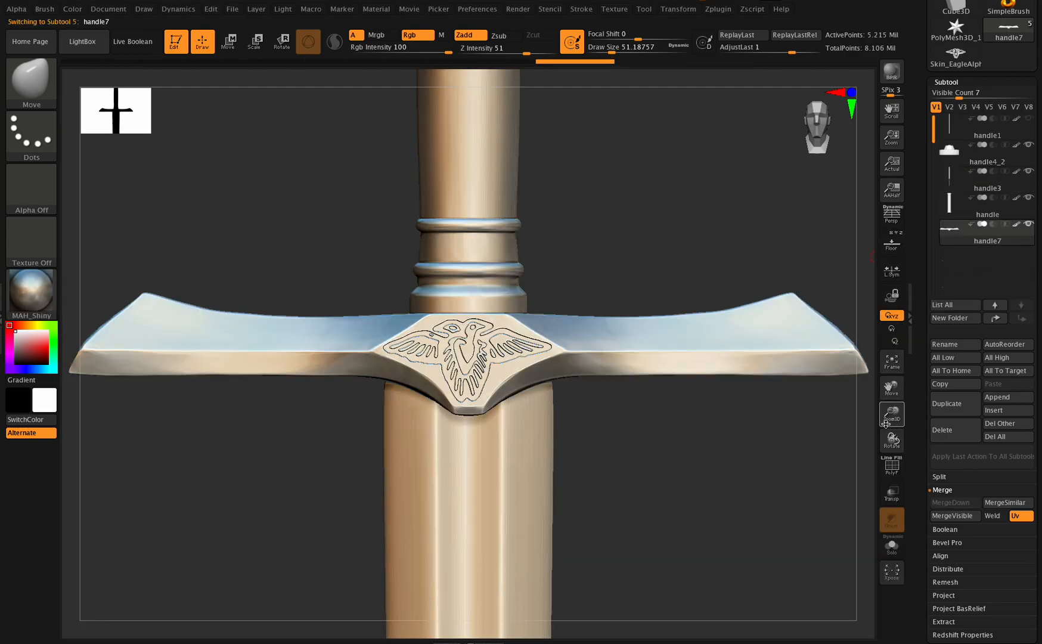
left_click_drag(894, 437, 844, 439)
left_click_drag(891, 413, 850, 388)
left_click_drag(891, 439, 892, 440)
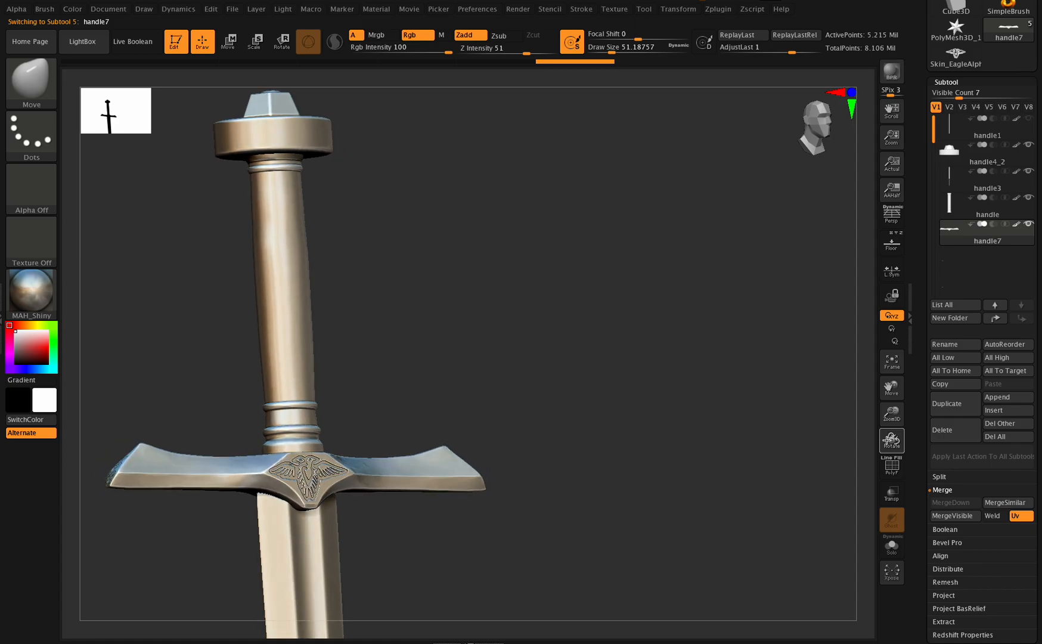
key("shift+s")
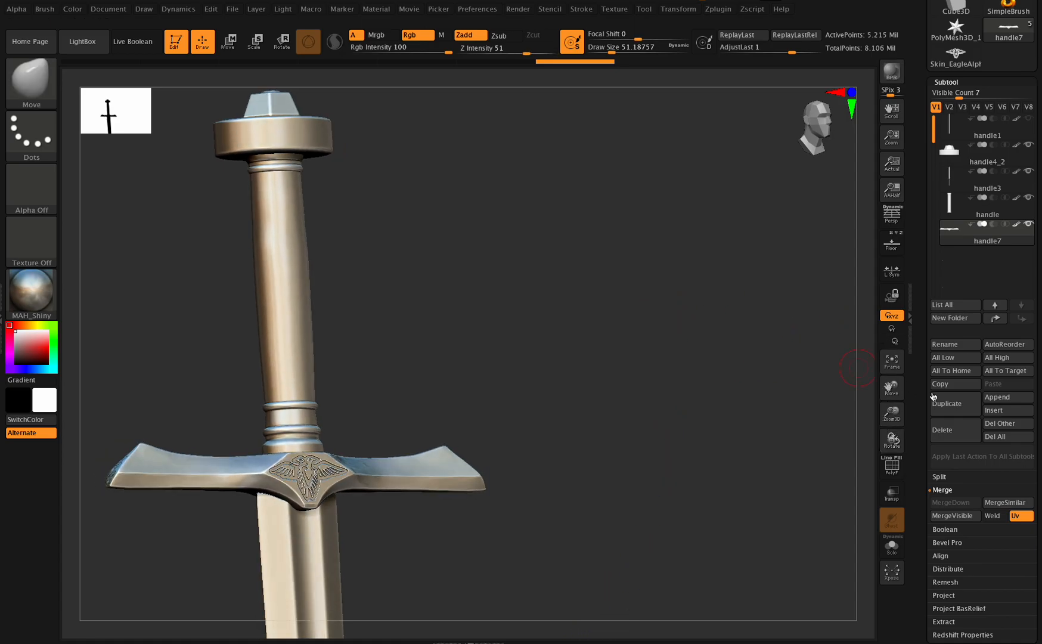
Step: Place an enlarged view of the live sword's engraved guard beside the snapshot and render the canvas in Best quality
left_click_drag(892, 388, 1026, 405)
left_click_drag(892, 440, 892, 439, "shift")
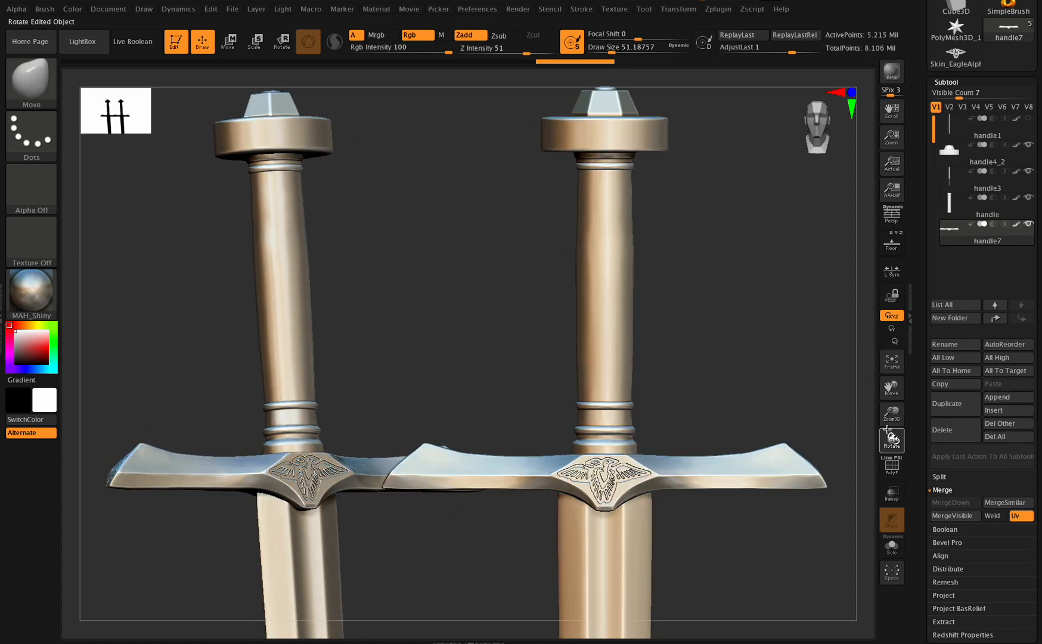
left_click_drag(890, 387, 901, 353)
left_click_drag(894, 435, 975, 232)
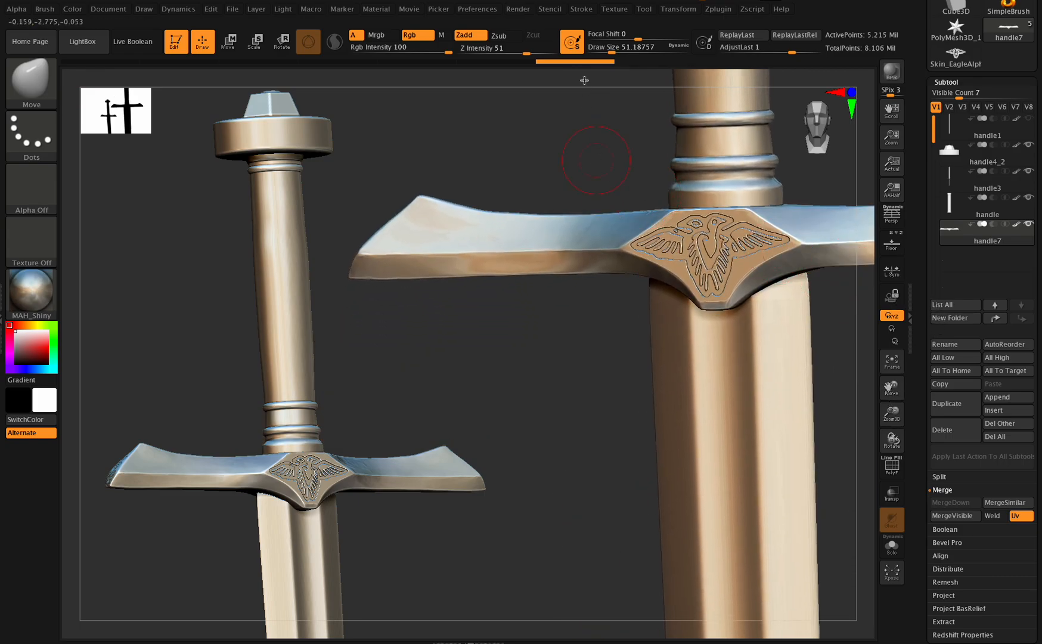
left_click(523, 10)
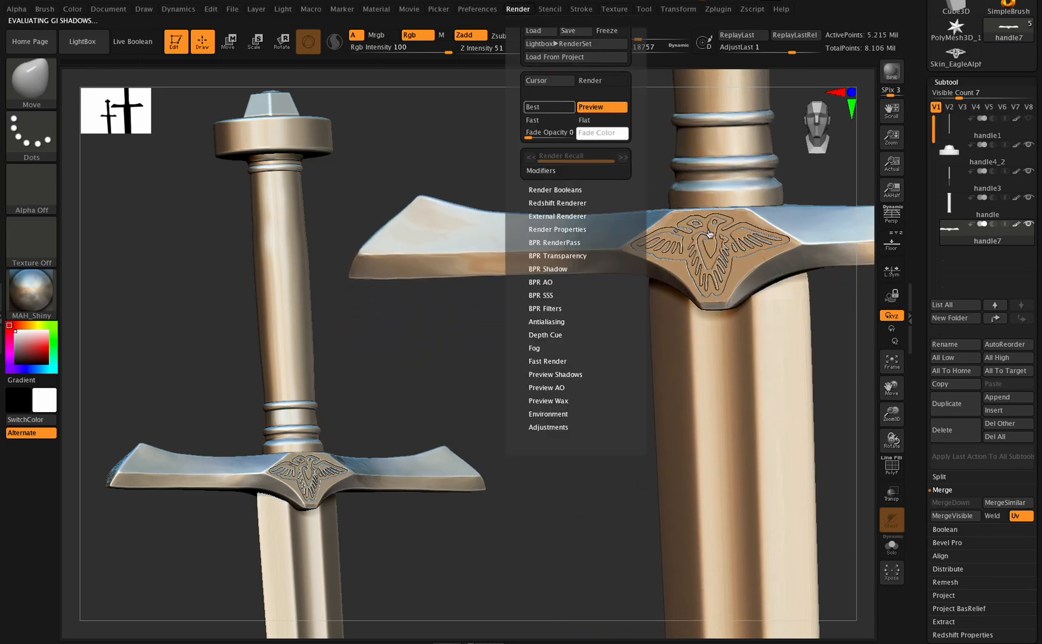
left_click(544, 109)
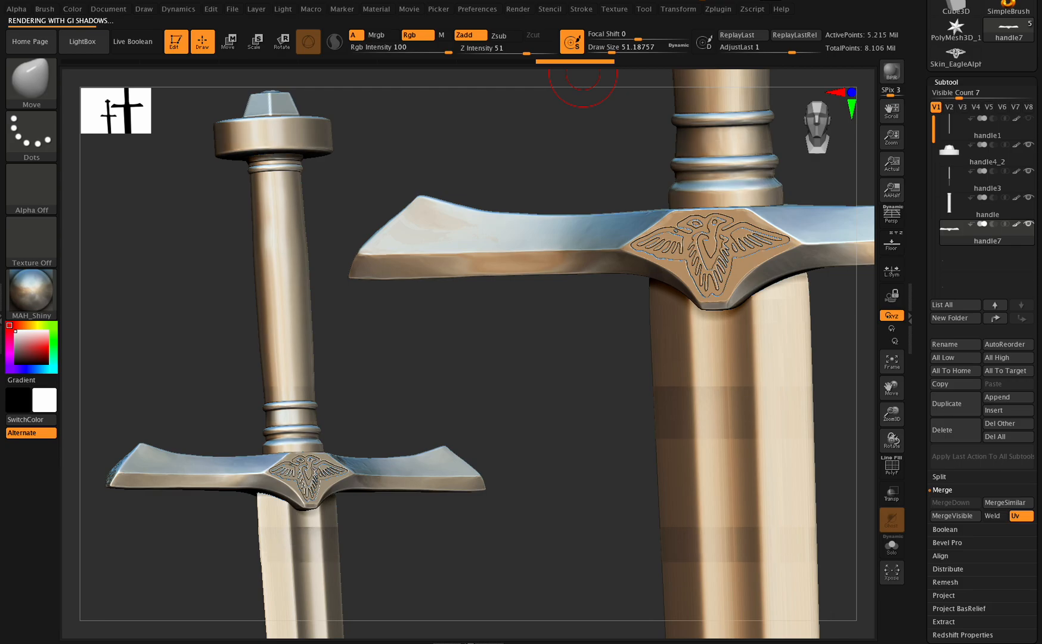